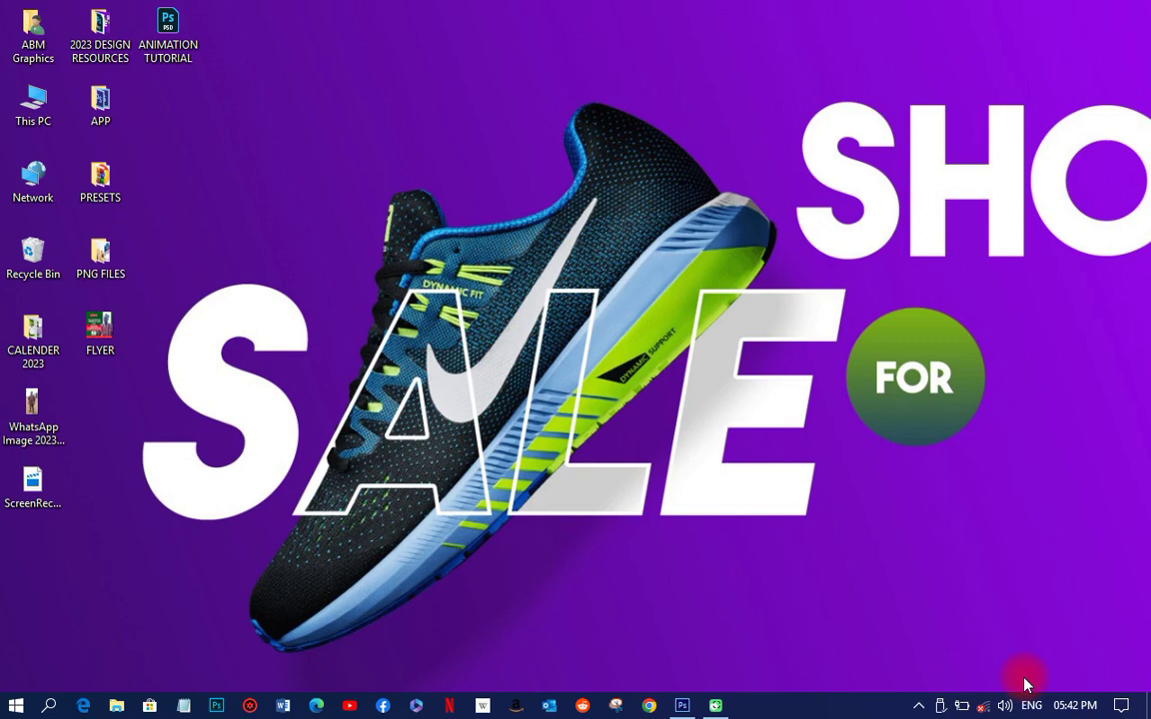
Step: Open the ANIMATION TUTORIAL PSD file from the desktop in Photoshop
key("space")
left_click(683, 705)
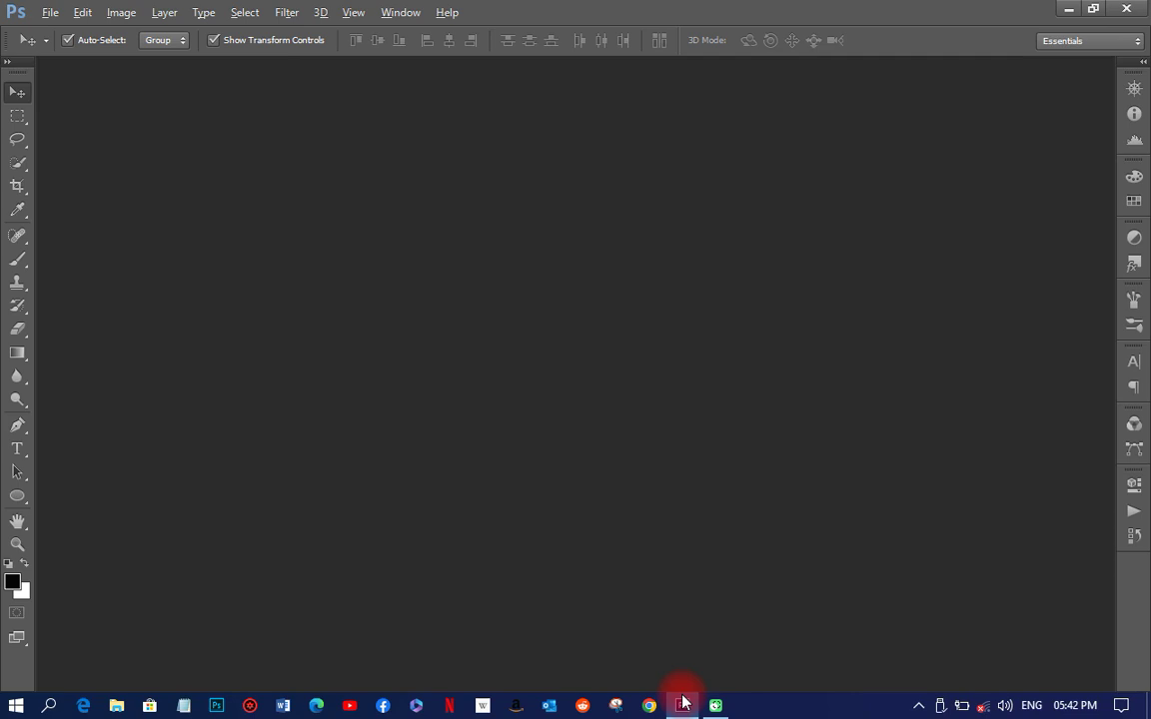
key("space")
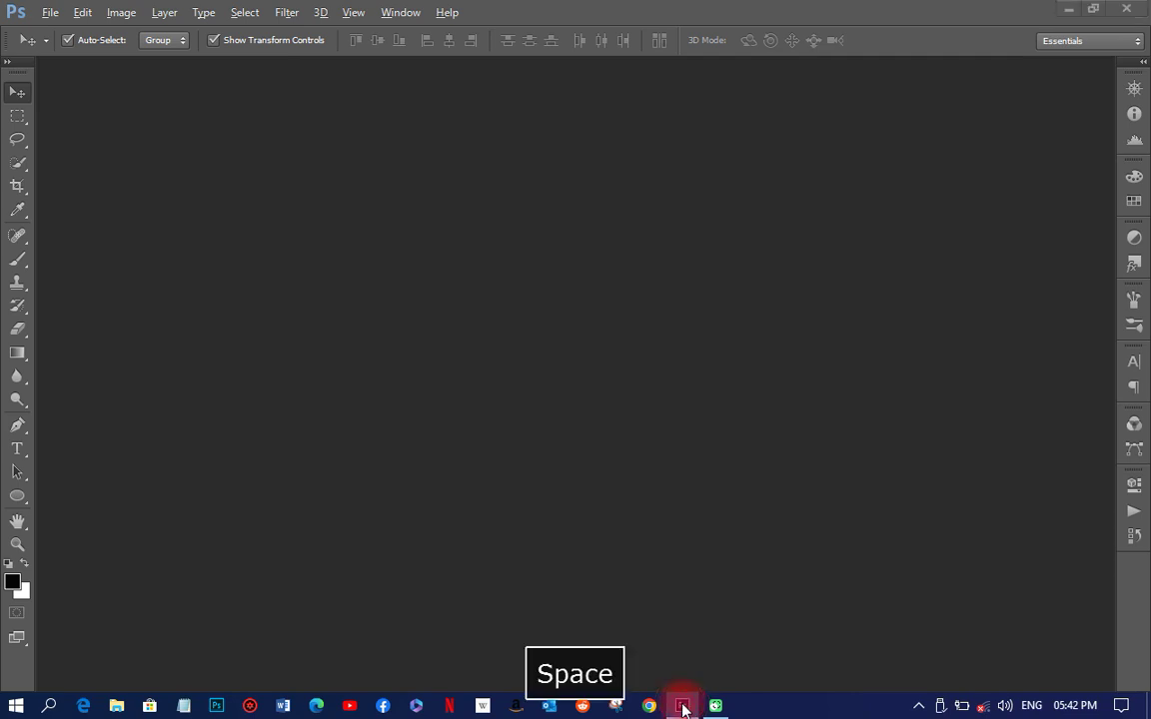
left_click(681, 705)
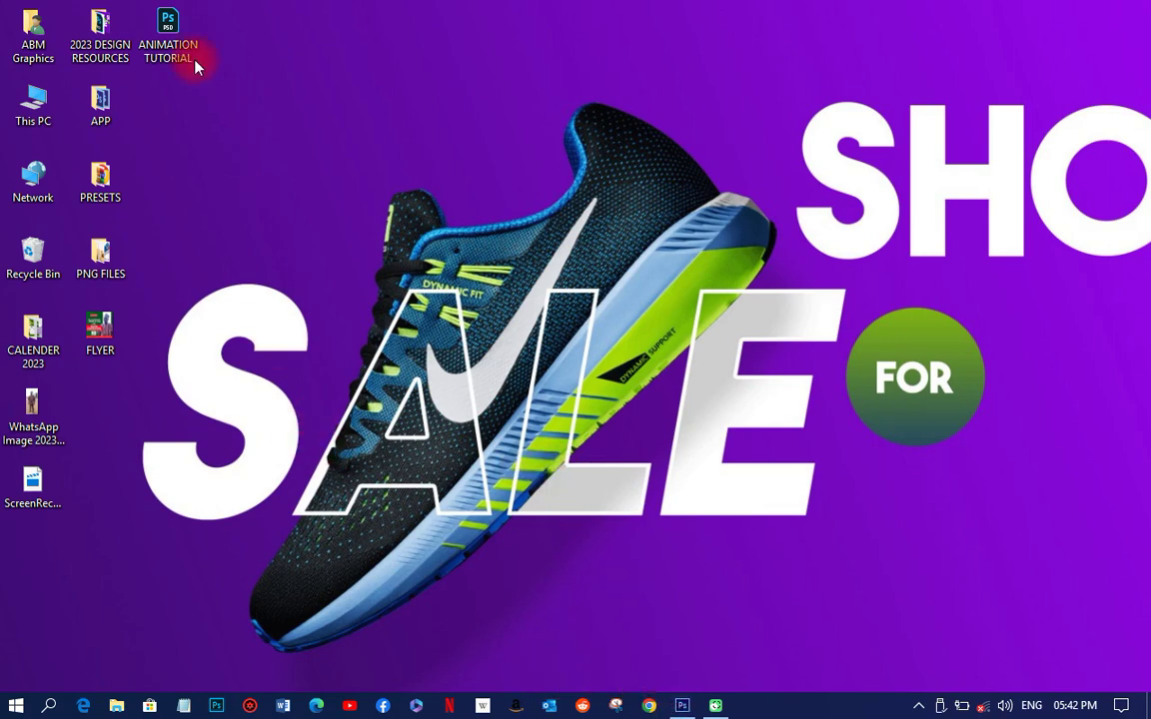
left_click(172, 32)
left_click(175, 32)
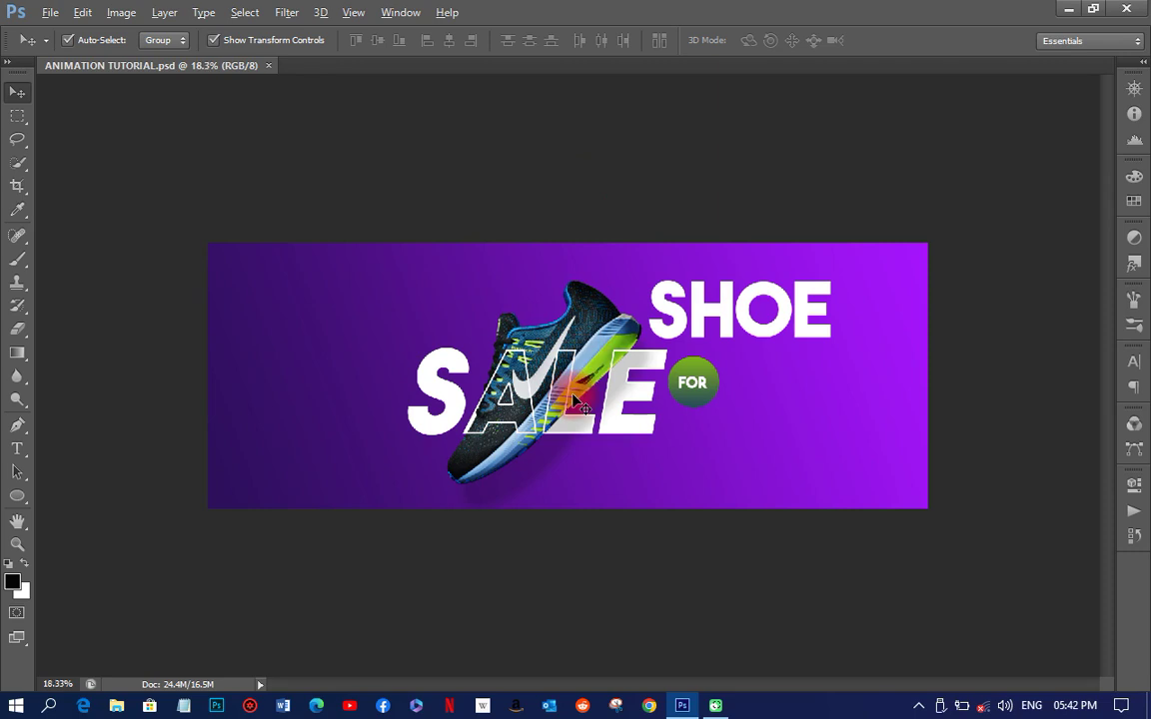
scroll(582, 408, "up", 2)
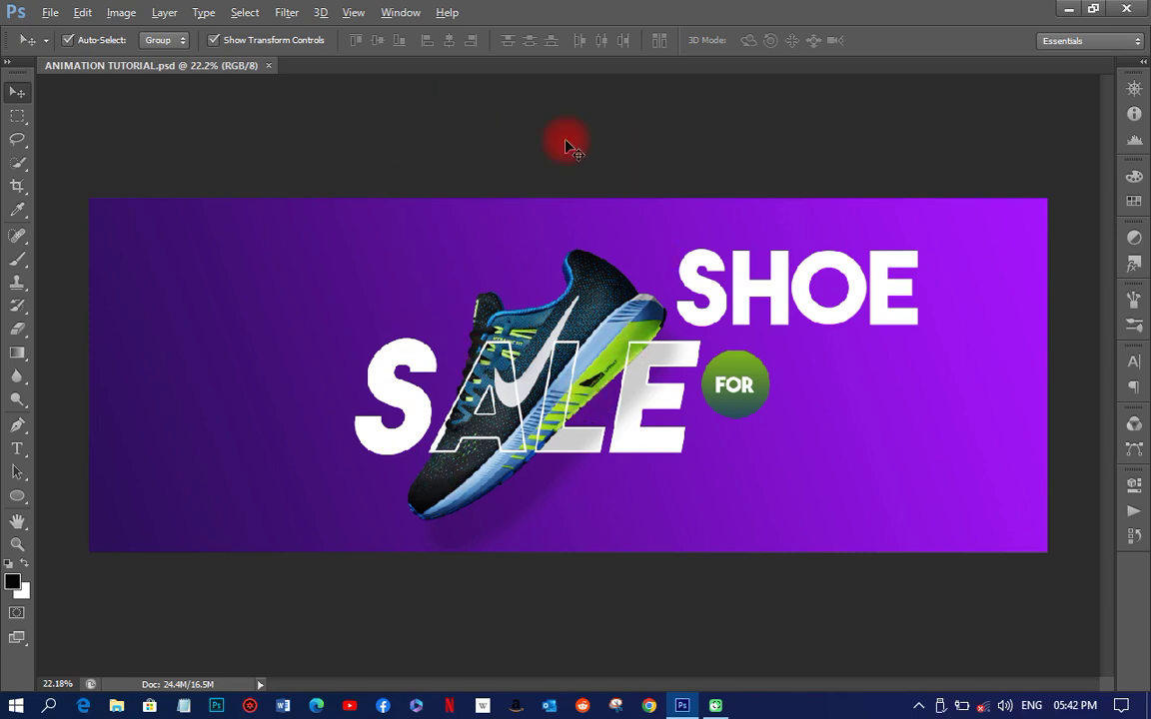
Step: Show the Timeline panel and adjust its height so the banner fits above it
left_click(402, 15)
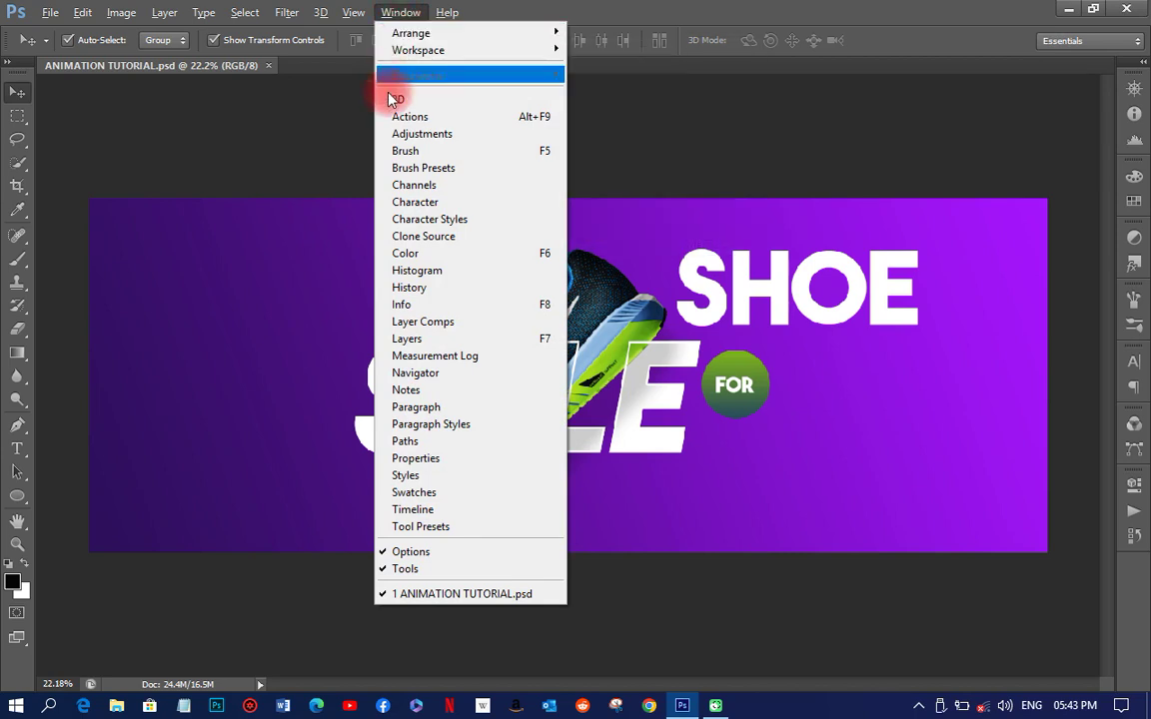
left_click(433, 517)
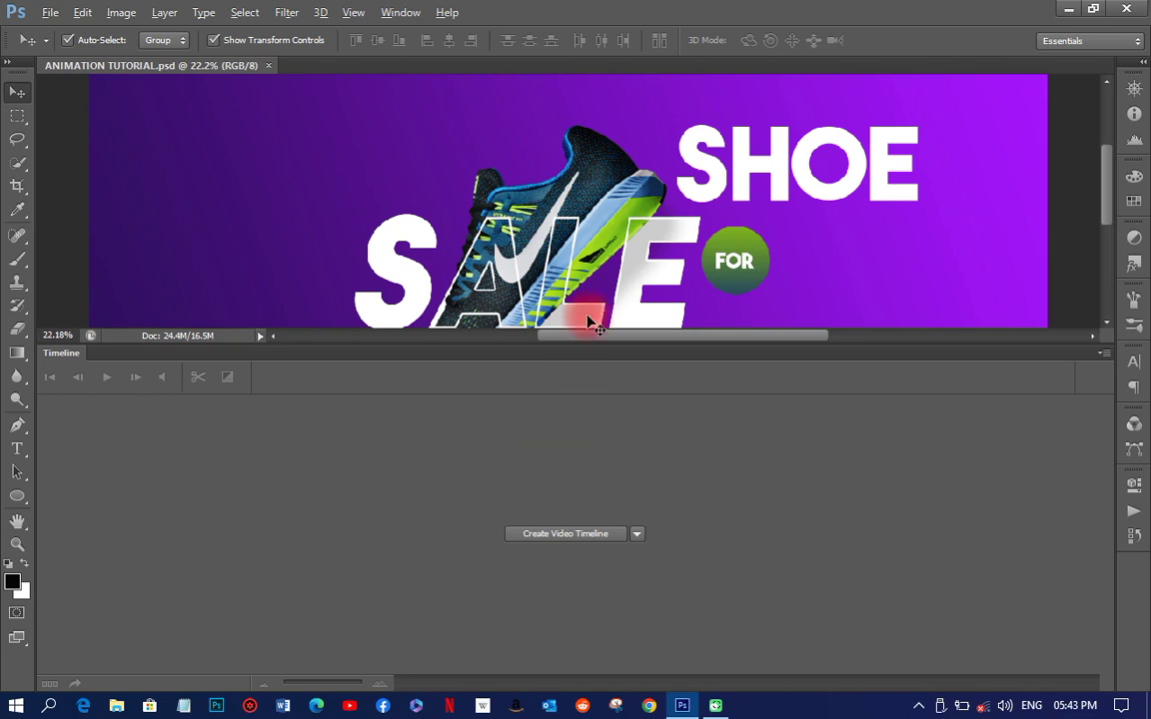
left_click_drag(581, 345, 579, 520)
left_click_drag(587, 399, 566, 471)
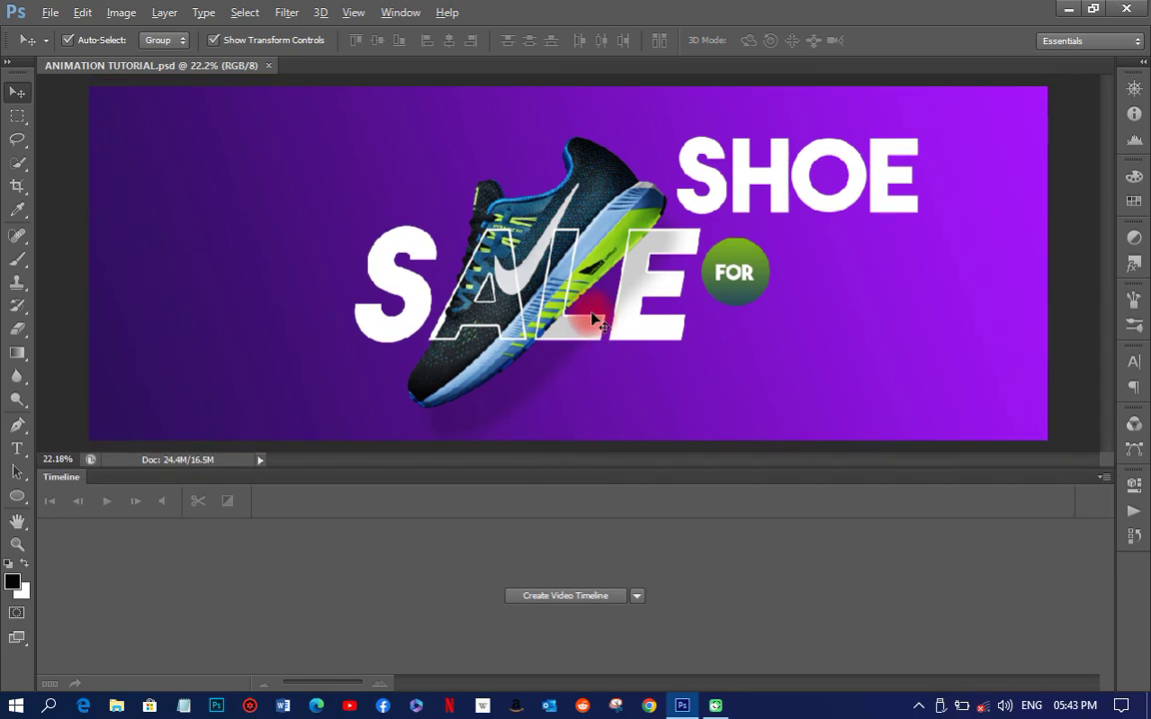
scroll(592, 314, "down", 1)
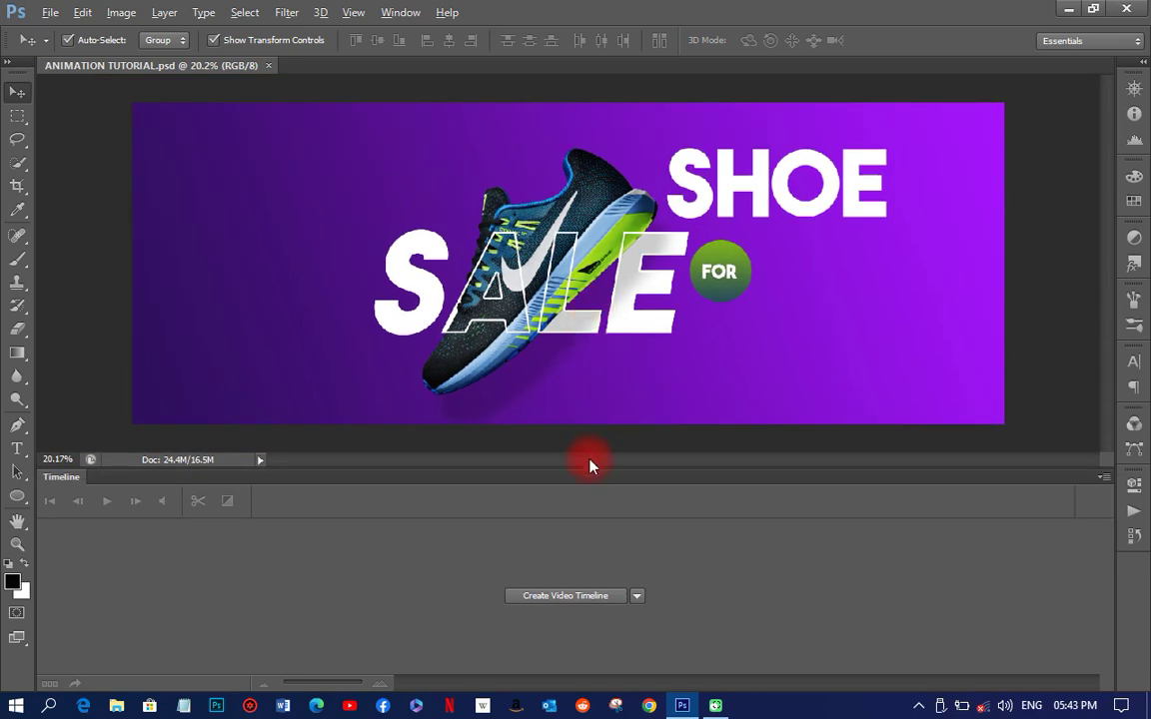
left_click_drag(585, 467, 591, 416)
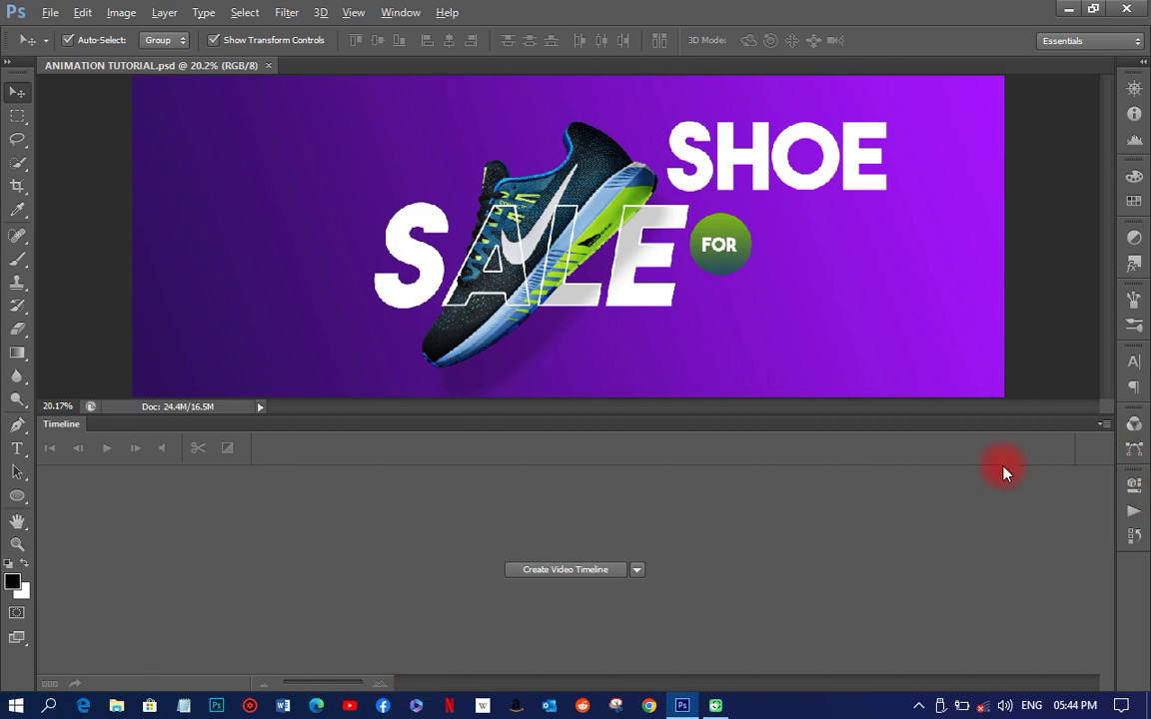
Step: Enable loop playback for the timeline and accept the Animation Panel Options with Timecode as the timeline units
left_click(1104, 423)
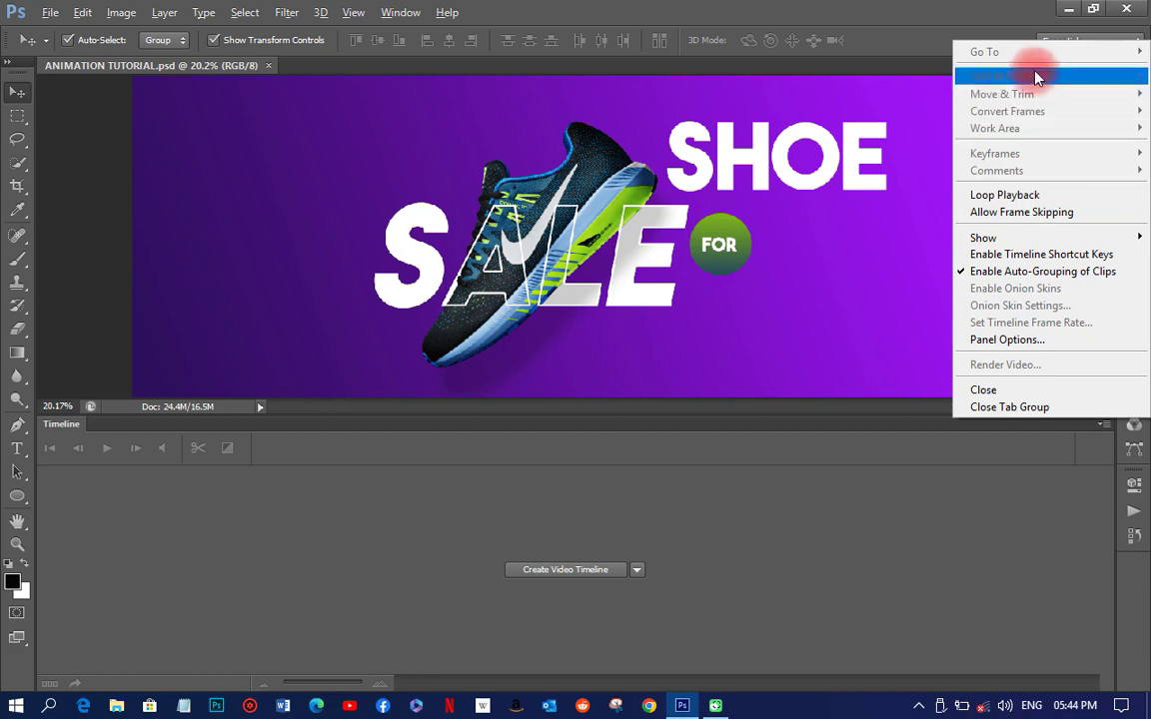
left_click(1021, 192)
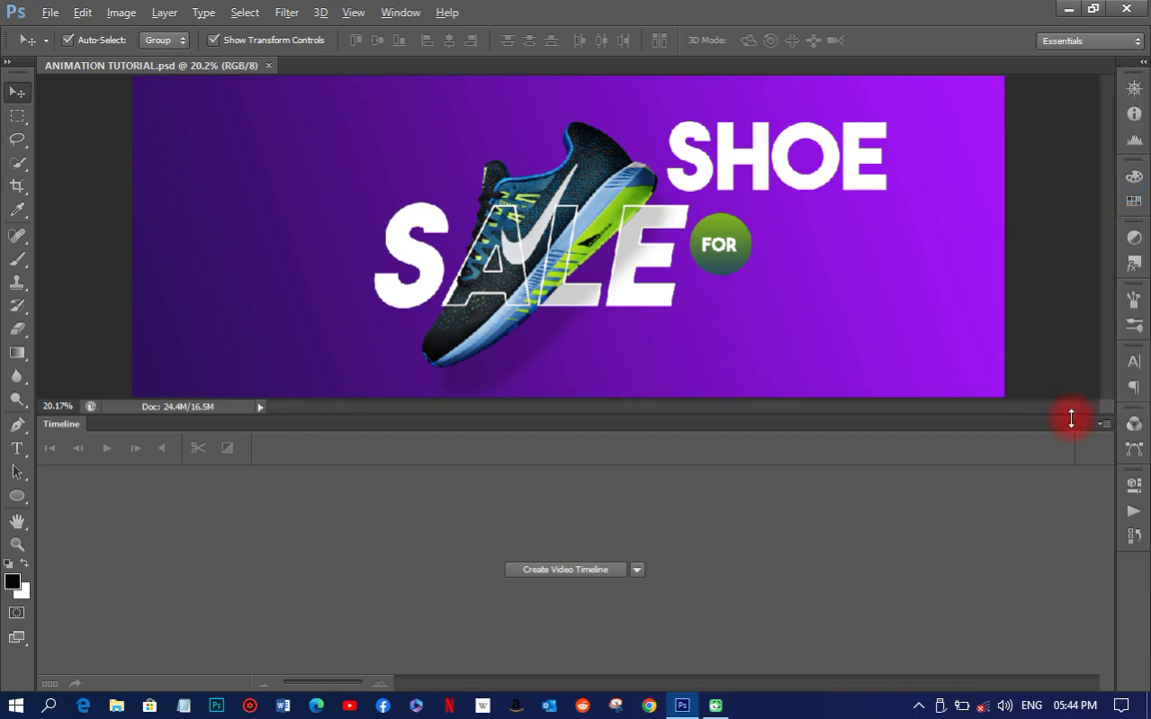
left_click(1104, 426)
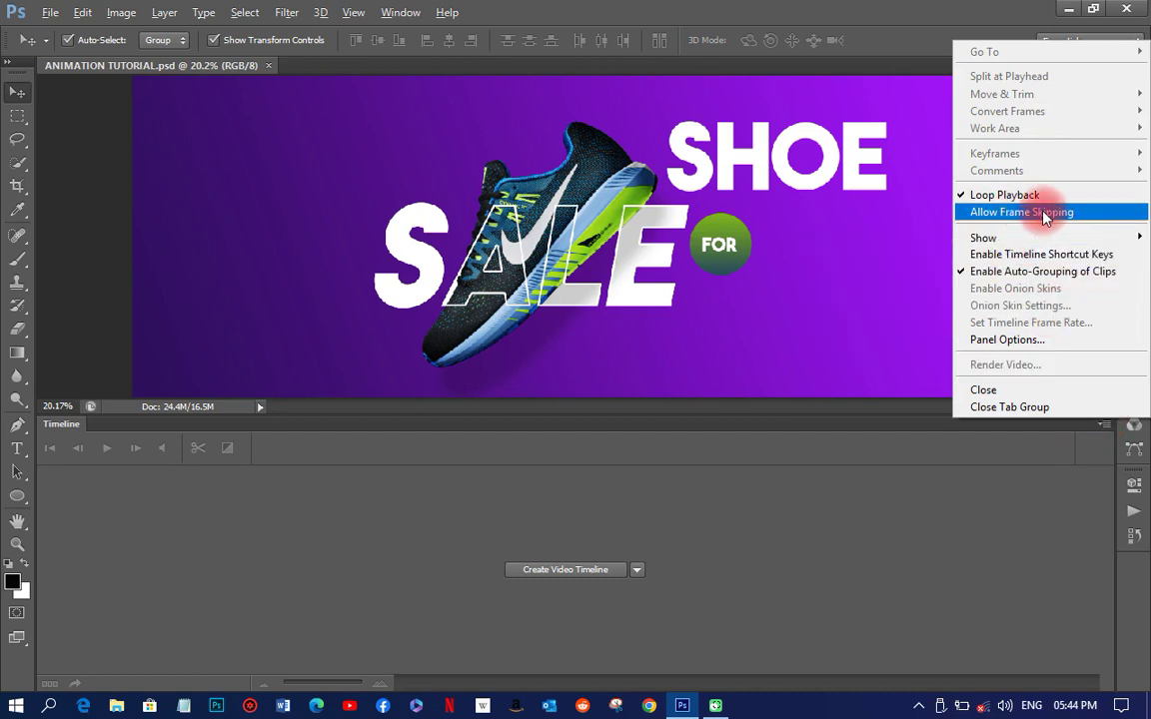
mouse_move(1029, 242)
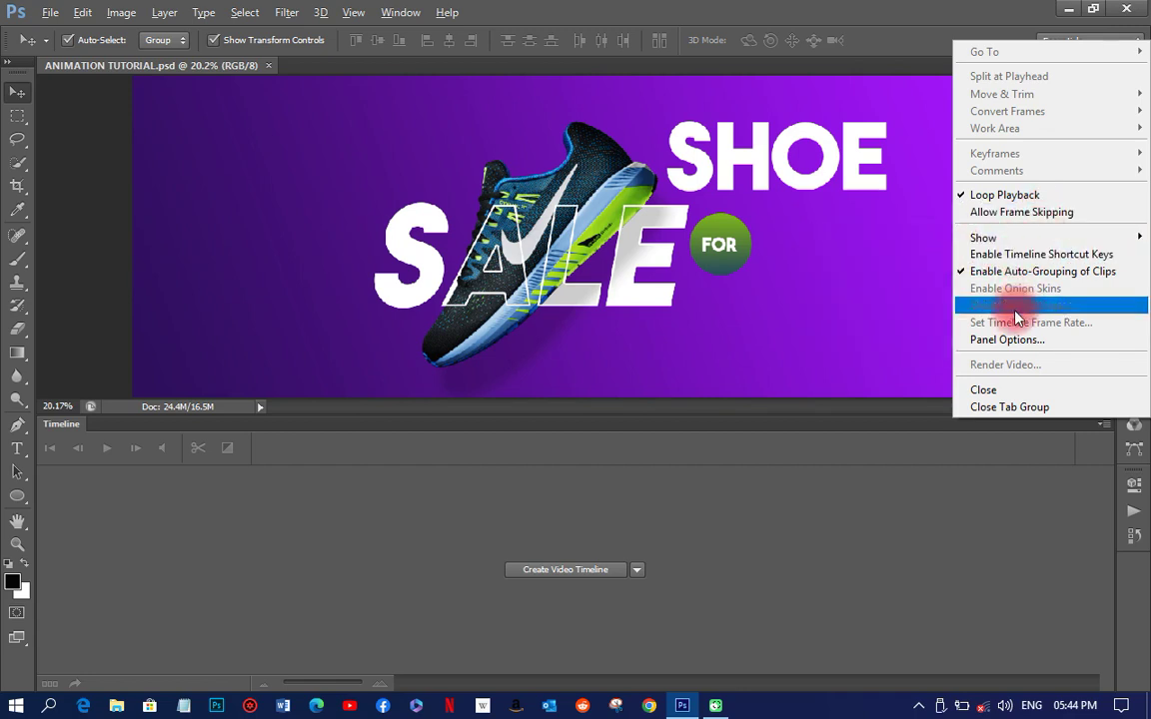
left_click(1004, 342)
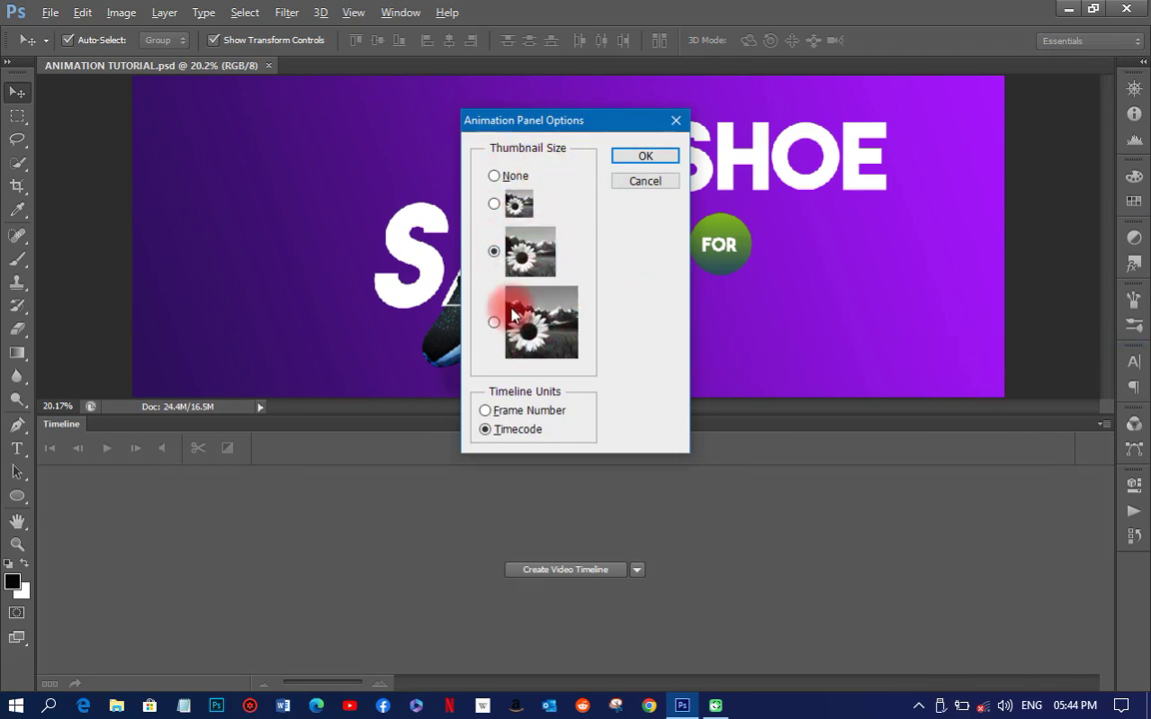
left_click(648, 155)
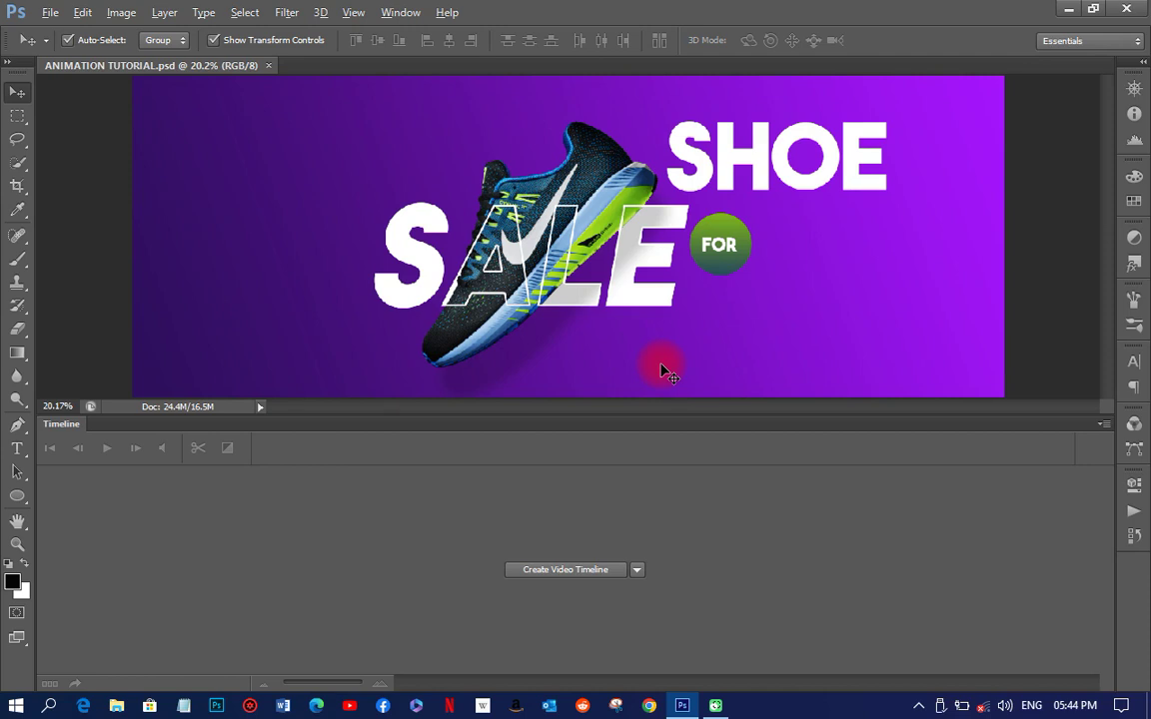
Step: Create a video timeline from the document's layers and look through the layer tracks
left_click(636, 572)
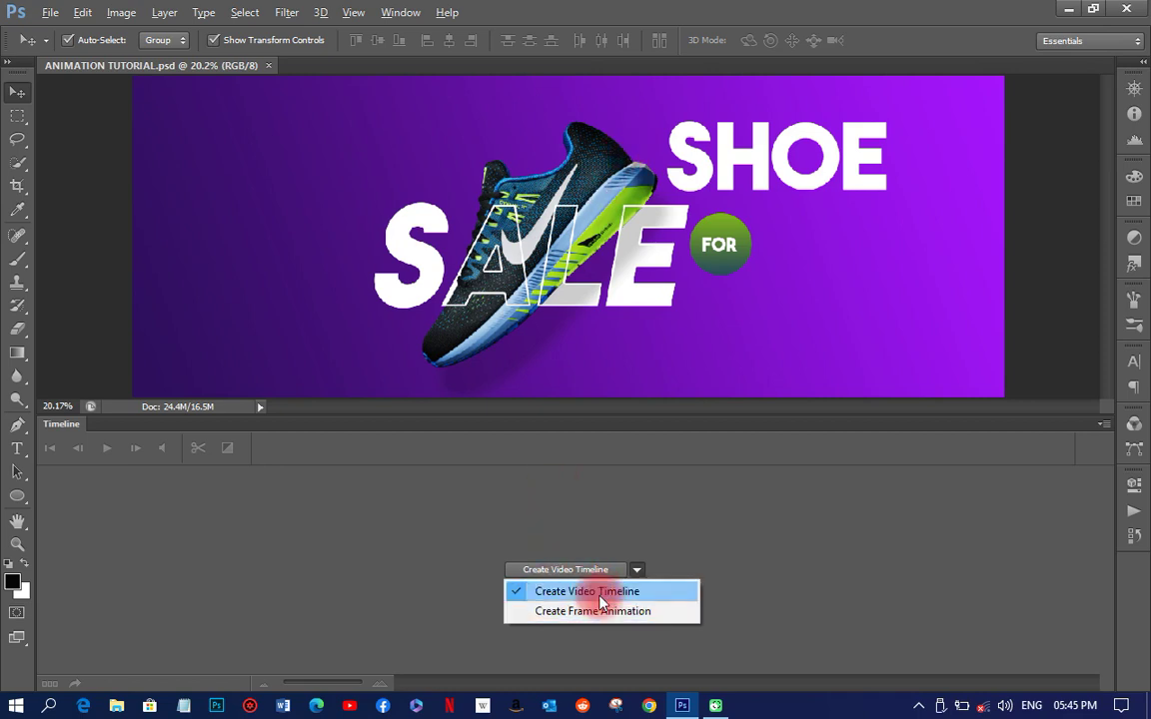
left_click(612, 505)
left_click(543, 572)
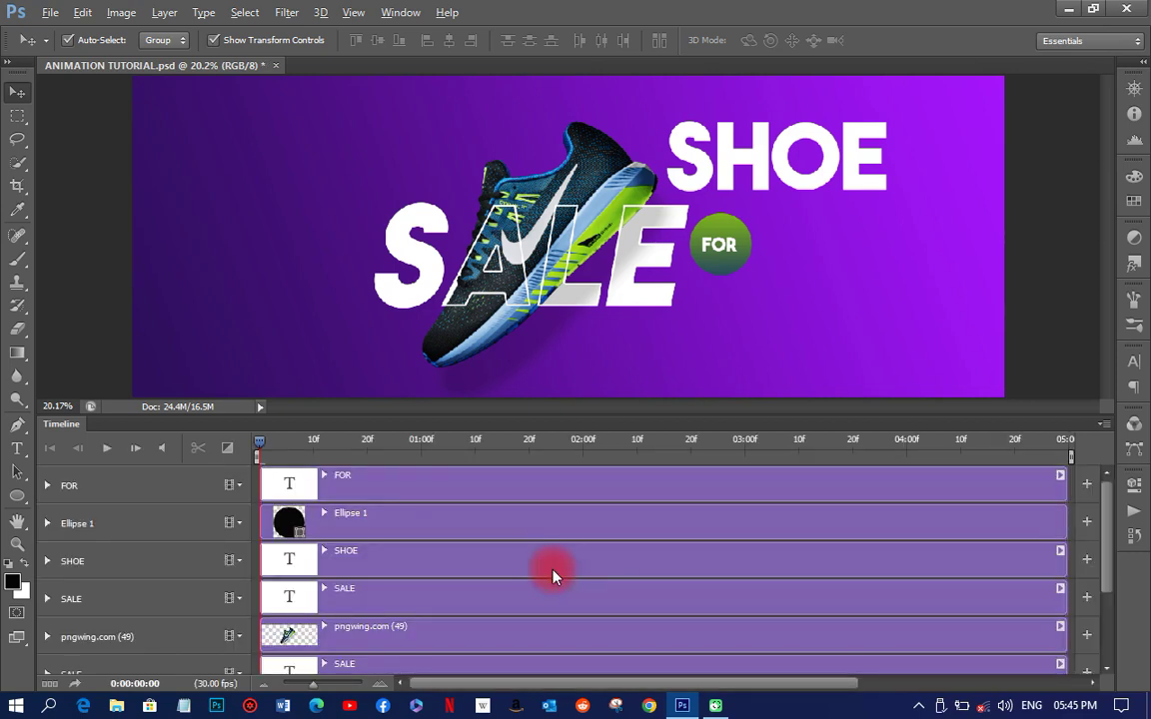
scroll(861, 534, "down", 3)
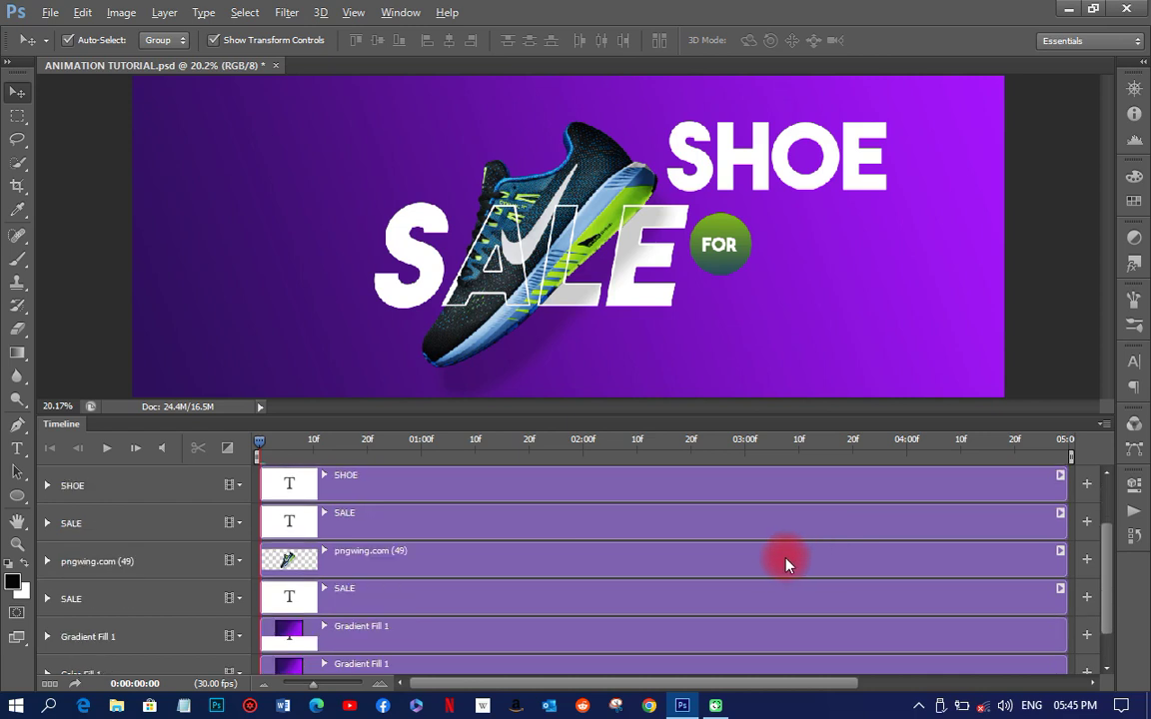
scroll(399, 540, "up", 3)
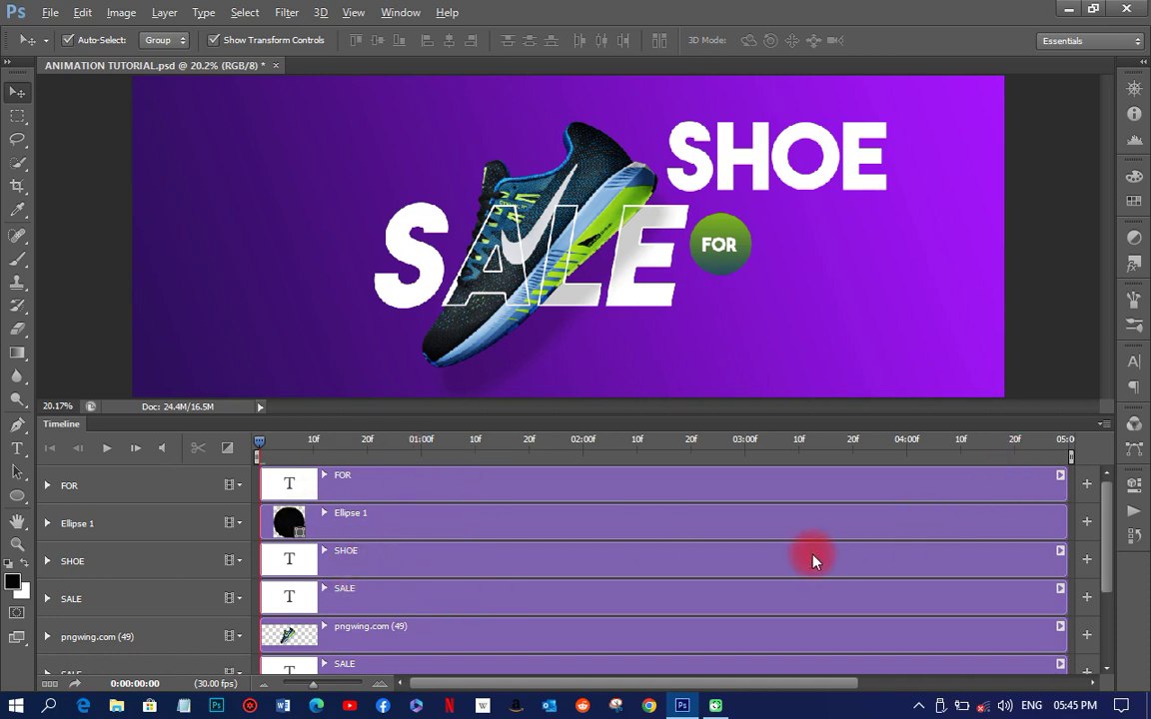
Step: Trim the FOR, Ellipse 1, SHOE, upper SALE and pngwing.com (49) clips to end at about 01:18f
left_click_drag(1063, 484, 514, 470)
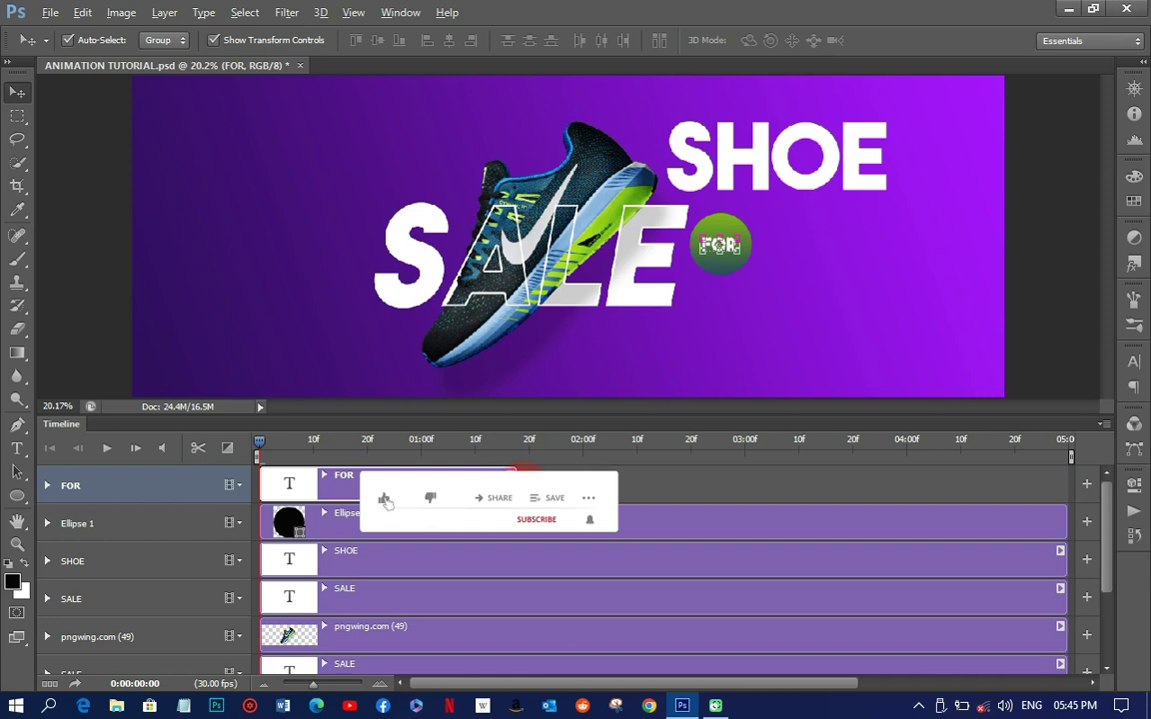
left_click_drag(1000, 527, 512, 532)
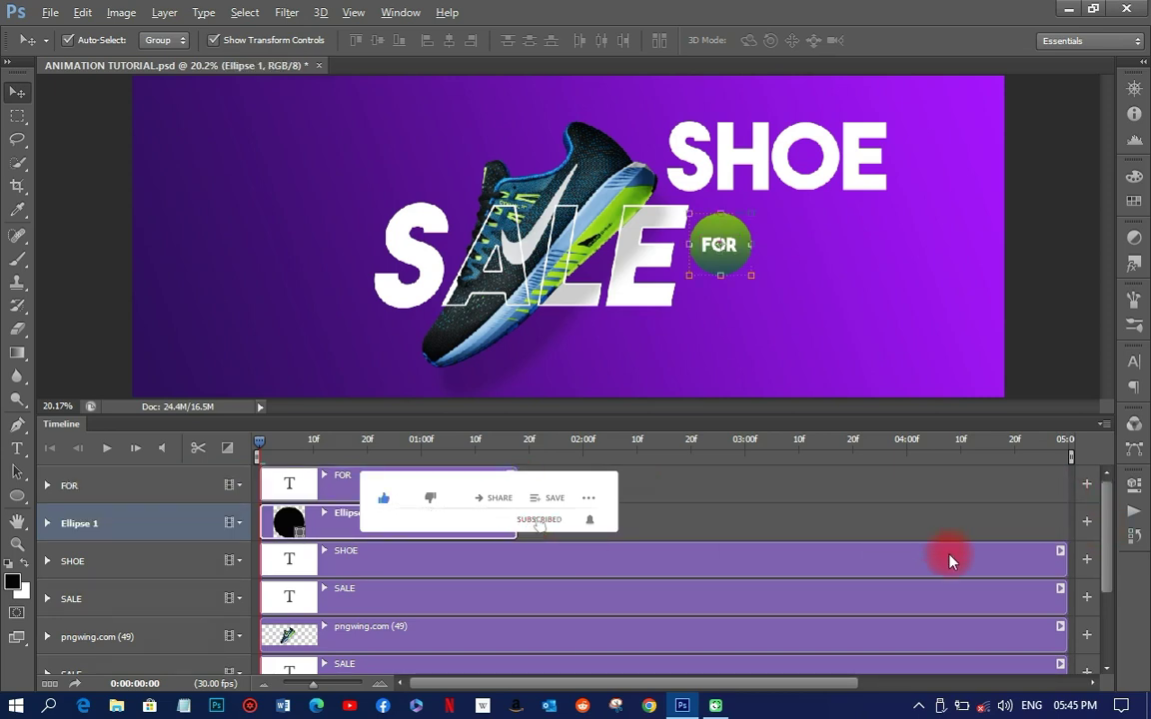
left_click_drag(1064, 558, 506, 550)
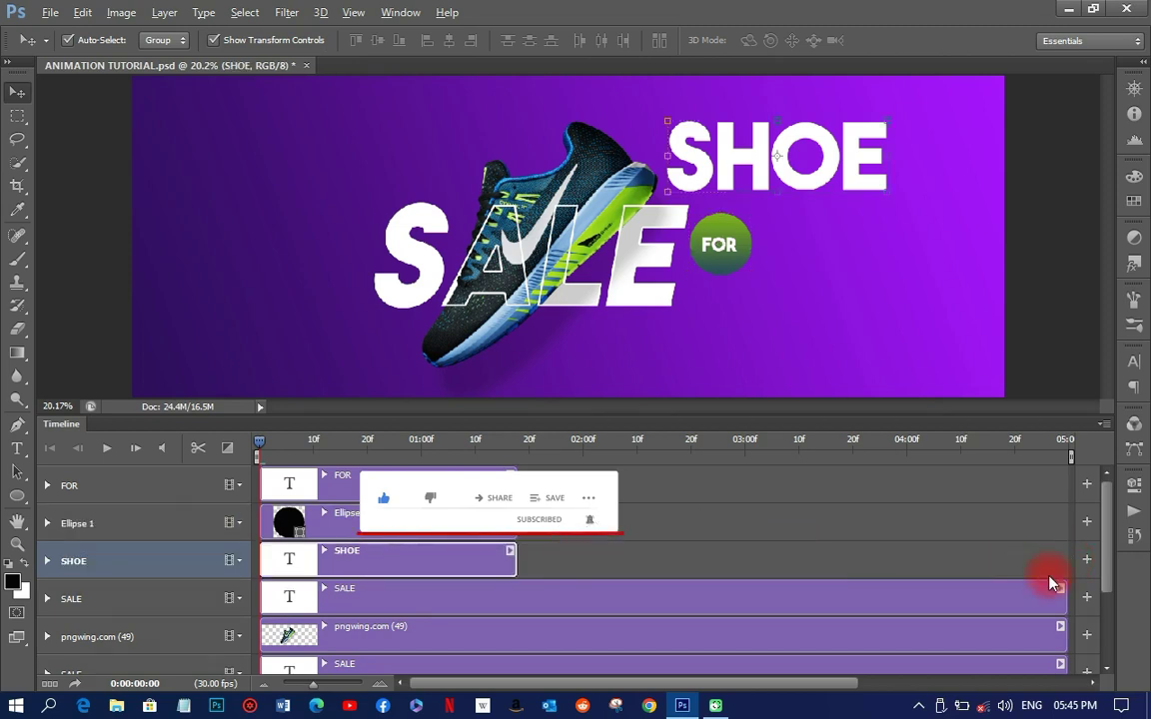
left_click_drag(1065, 597, 516, 595)
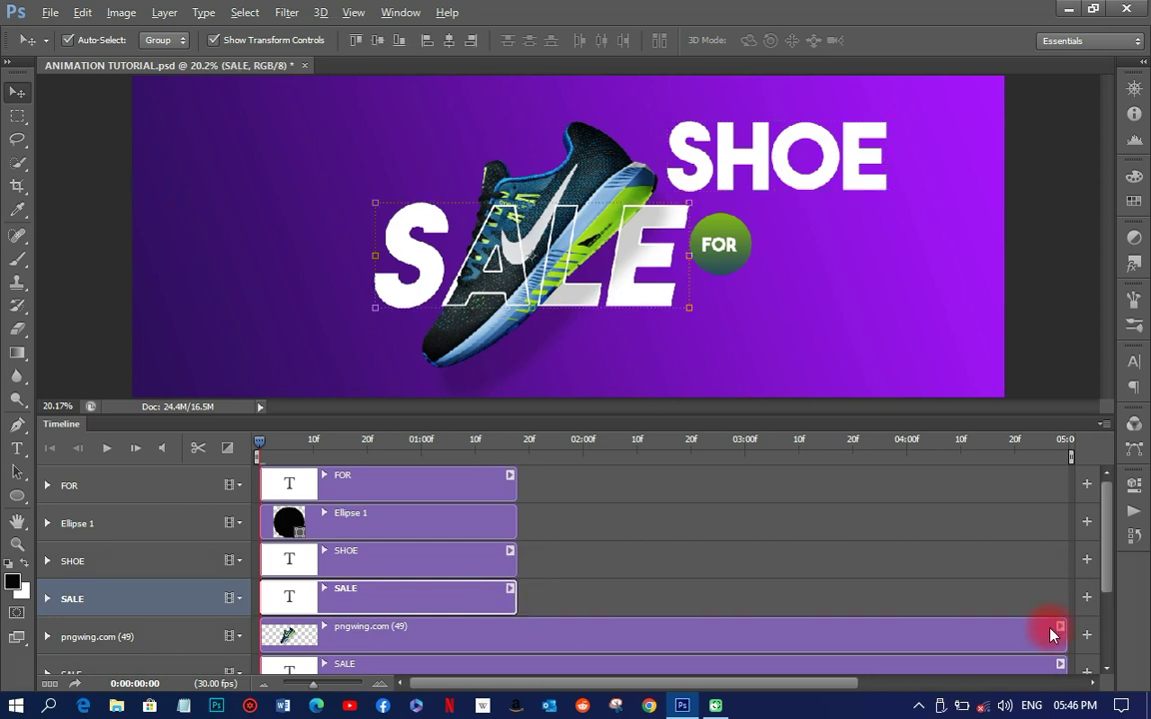
left_click_drag(1061, 626, 516, 636)
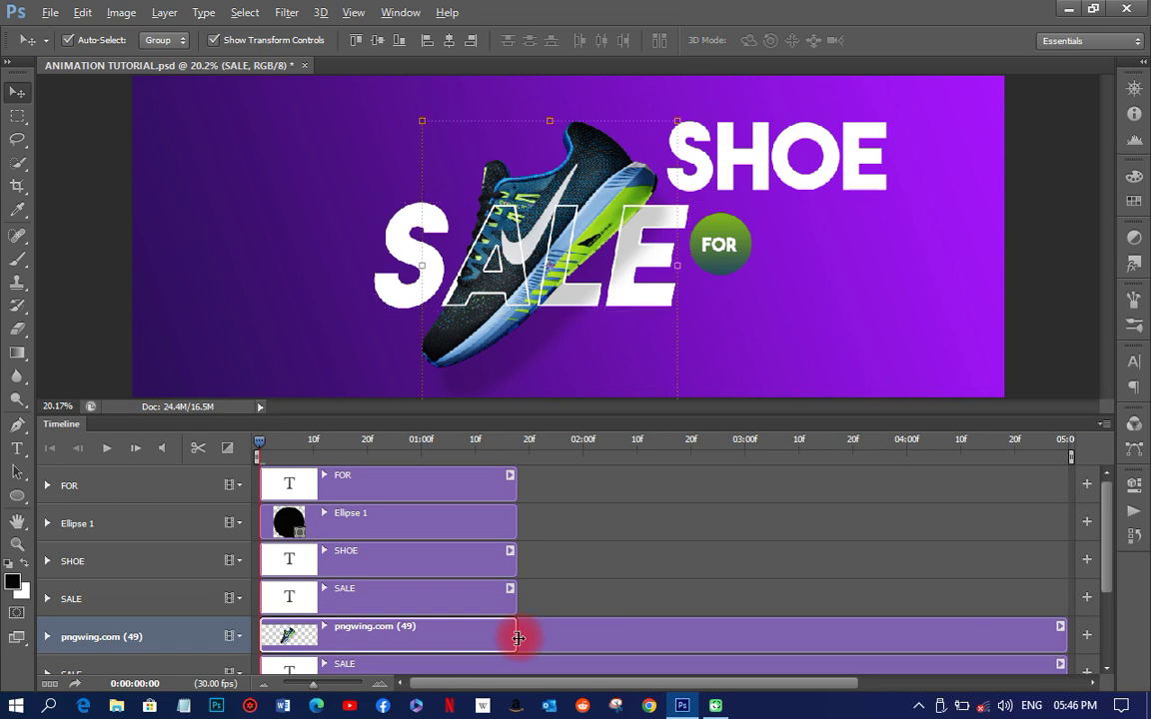
Step: Trim the lower SALE, Gradient Fill 1 and Color Fill 1 clips to end at about 01:18f, matching the other clips
scroll(644, 575, "down", 2)
left_click_drag(1062, 595, 519, 594)
scroll(648, 559, "down", 1)
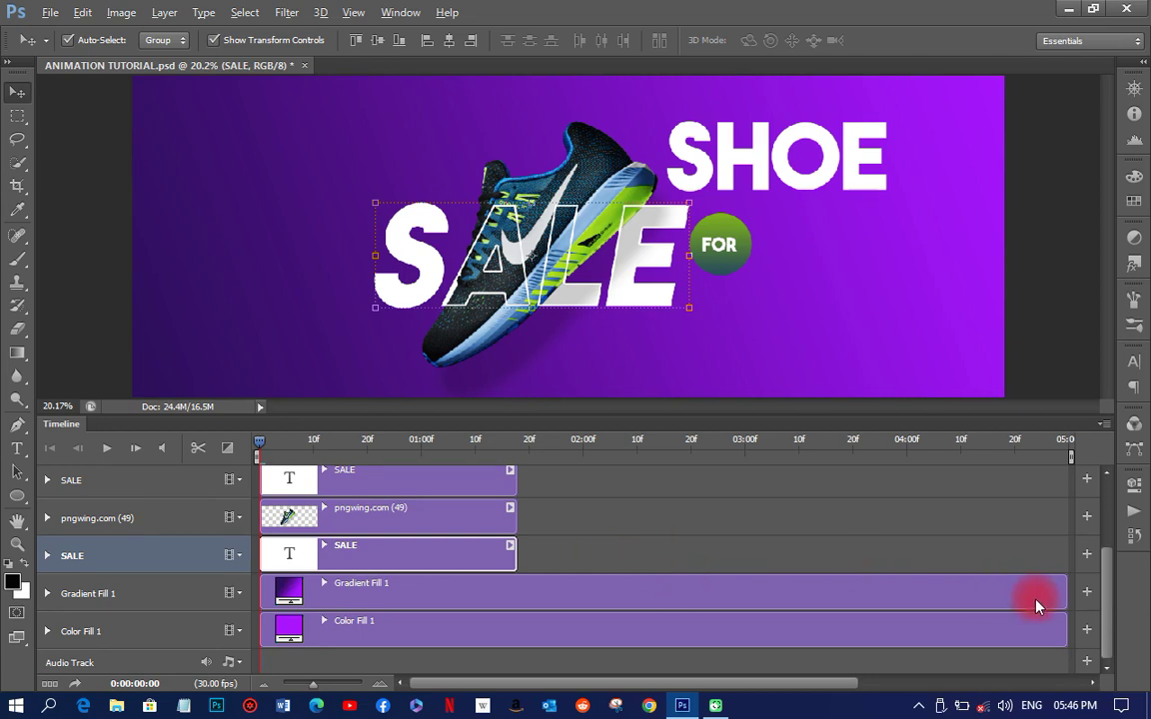
left_click_drag(1075, 600, 516, 594)
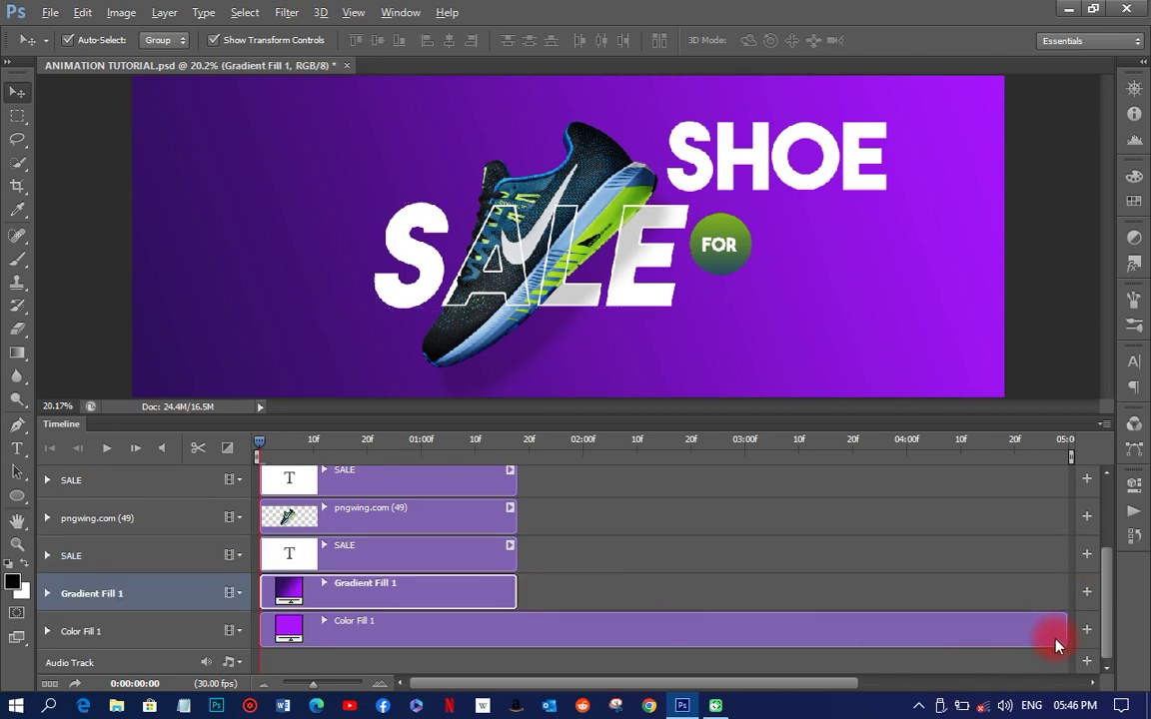
left_click_drag(1067, 631, 517, 624)
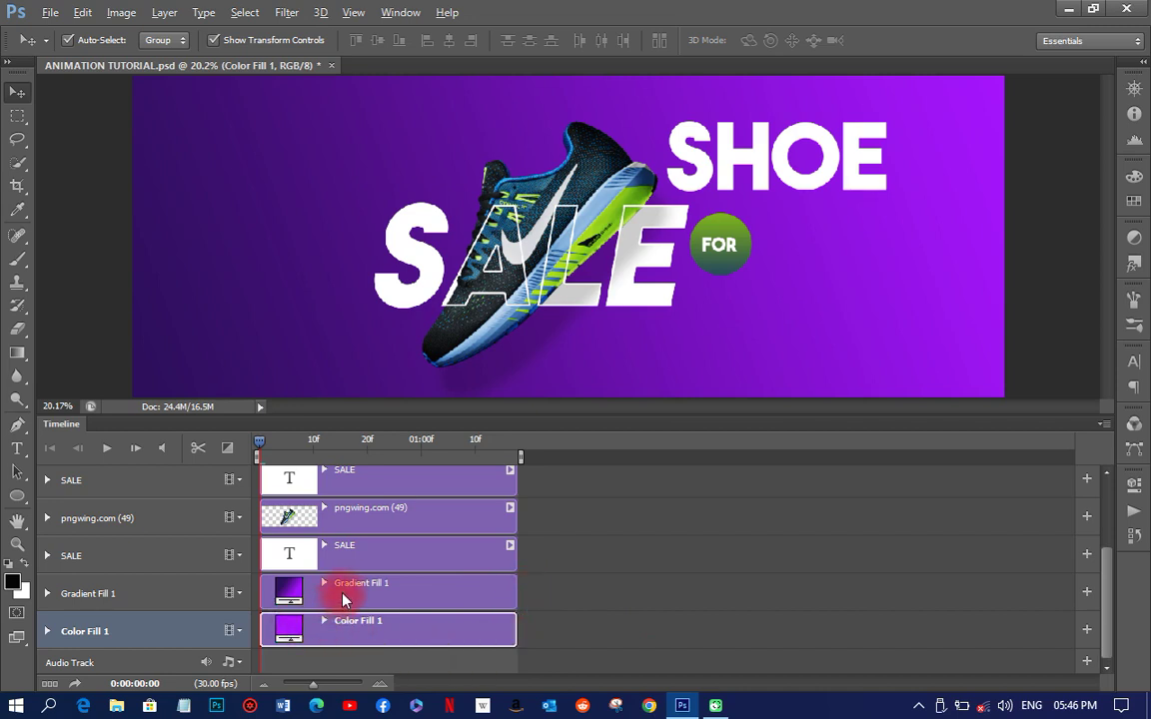
Step: Select the SALE, shoe image, SHOE, Ellipse 1 and FOR clips one by one to identify their elements on the canvas
left_click(362, 564)
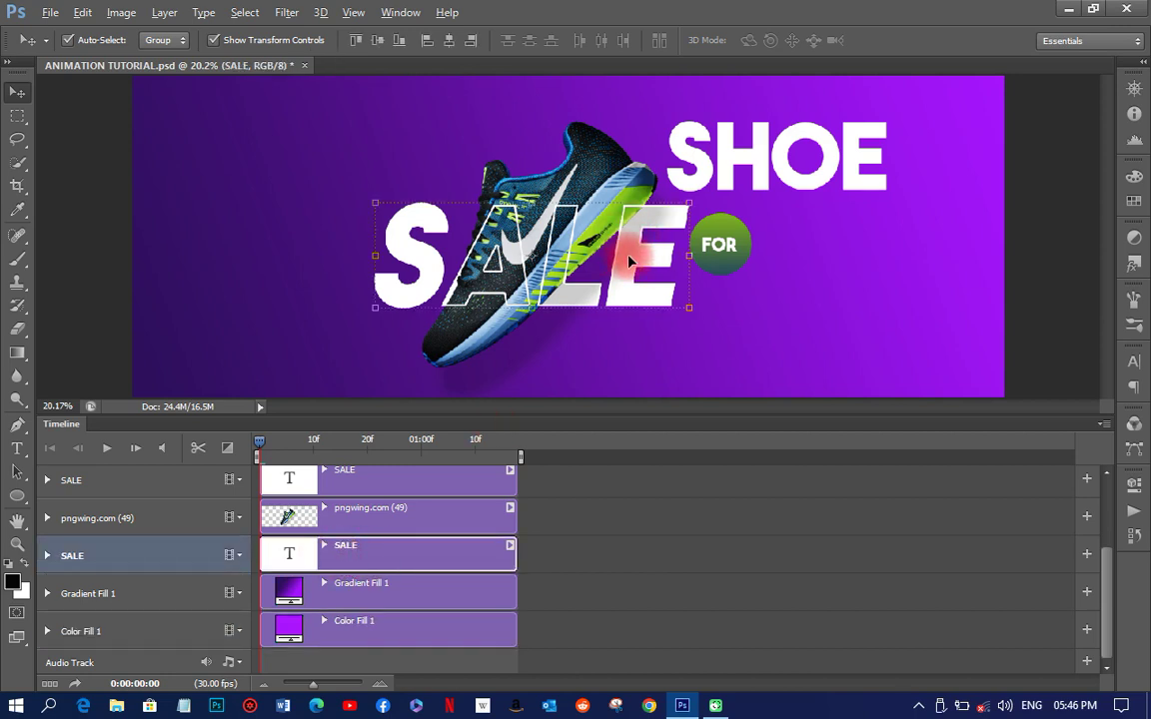
scroll(420, 544, "up", 1)
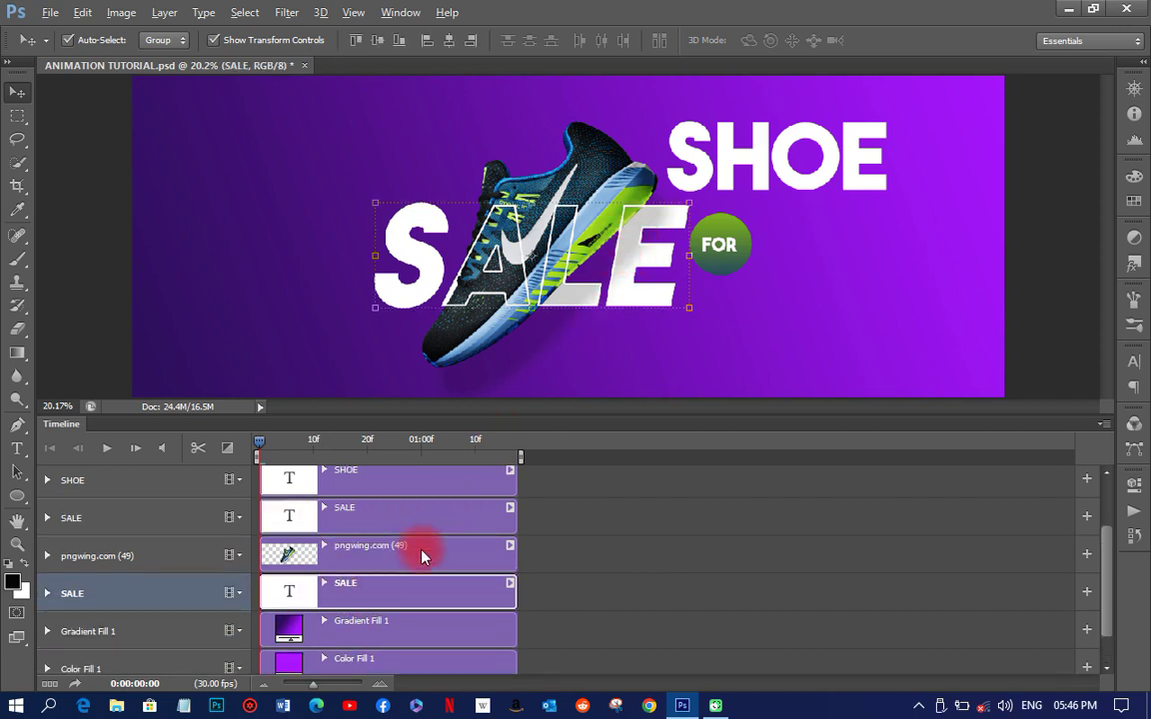
left_click(358, 511)
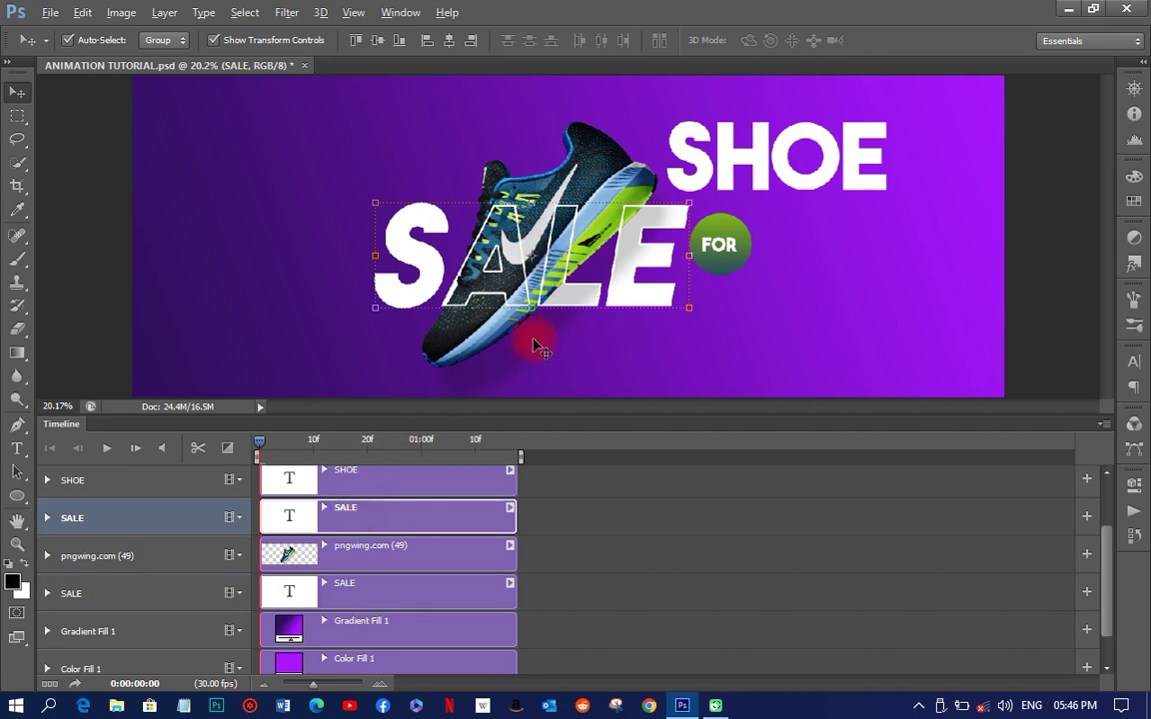
left_click(395, 553)
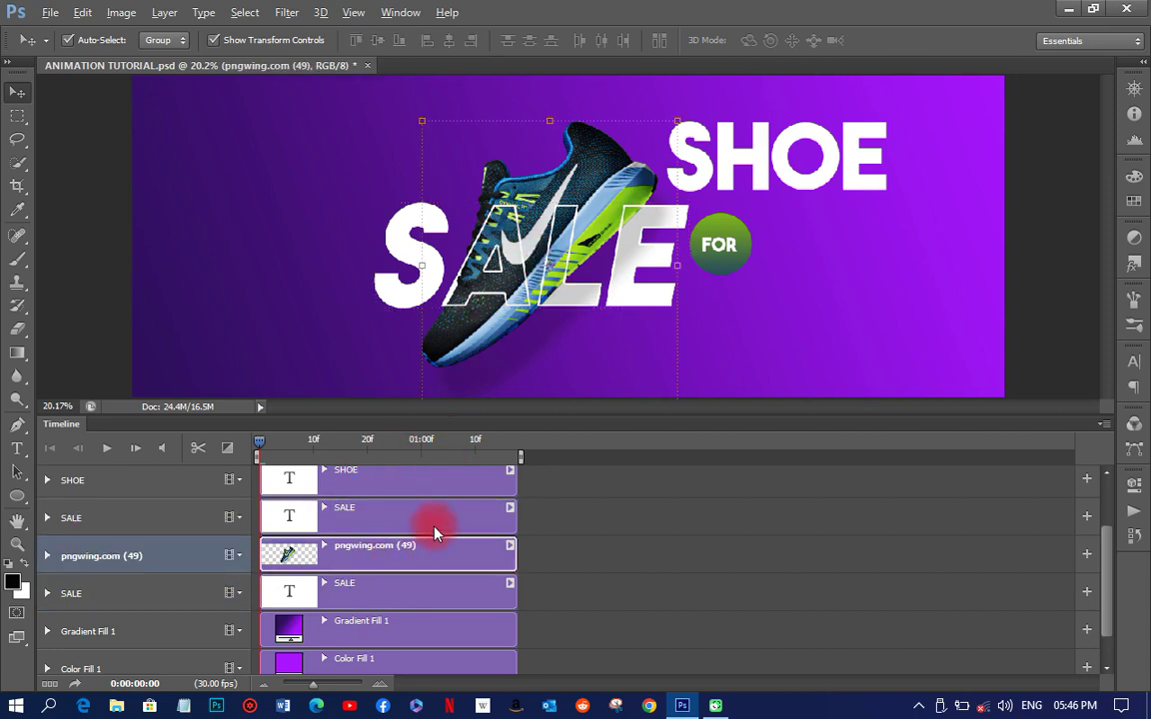
scroll(409, 555, "up", 2)
left_click(366, 558)
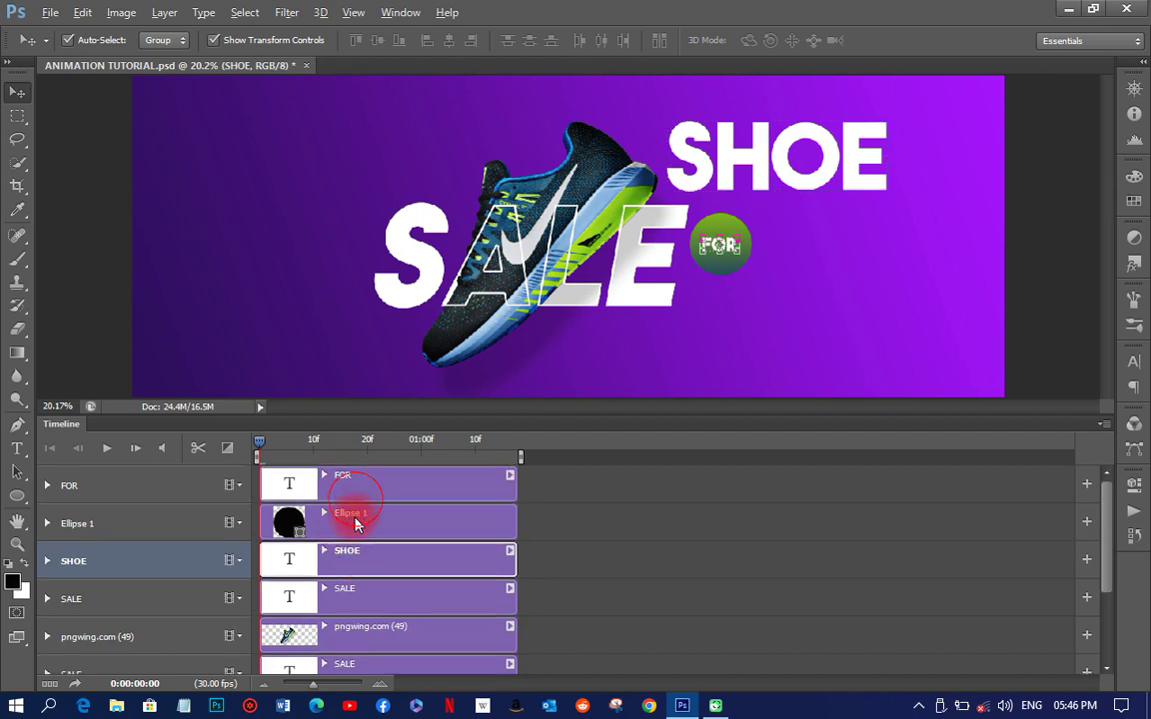
left_click(356, 519)
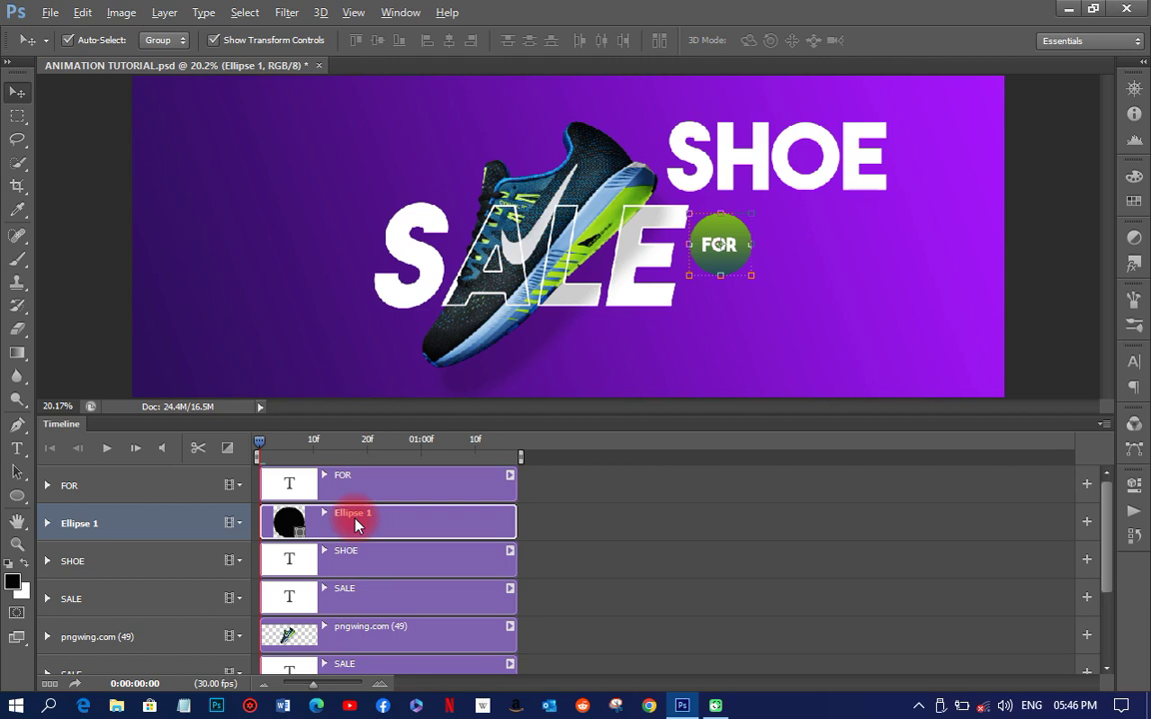
left_click(373, 490)
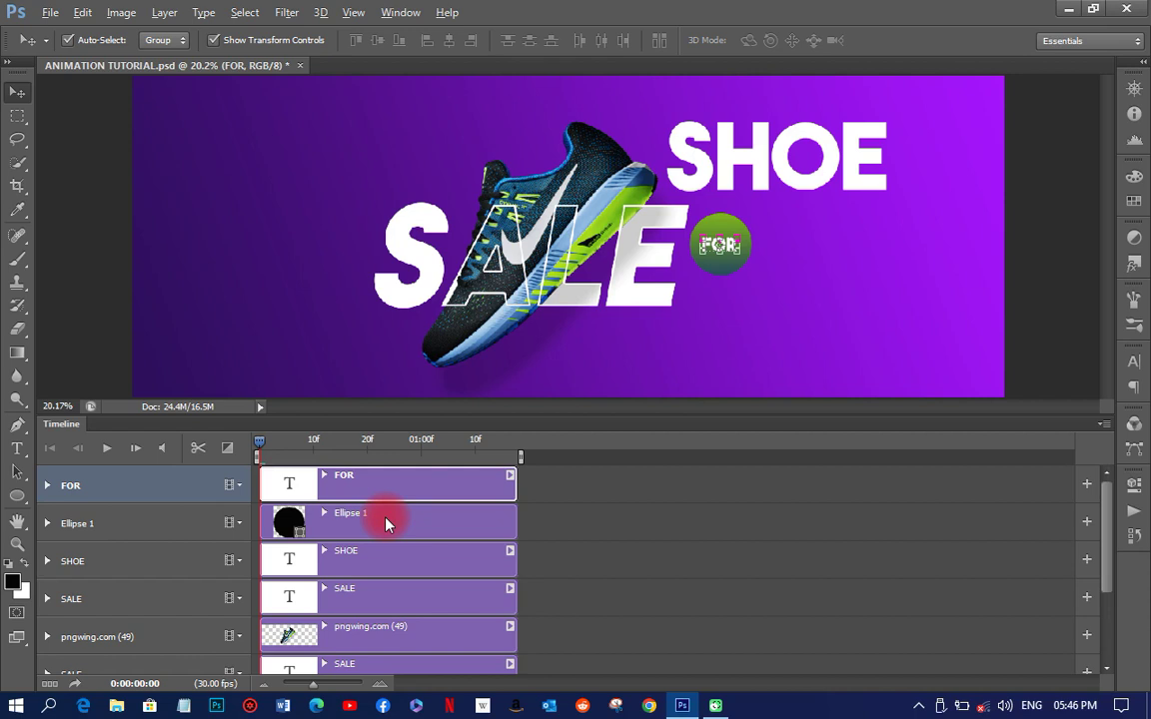
Step: Add a 1 s blue Fade With Color transition to the start of the Gradient Fill 1 clip and preview the animation
scroll(388, 525, "down", 3)
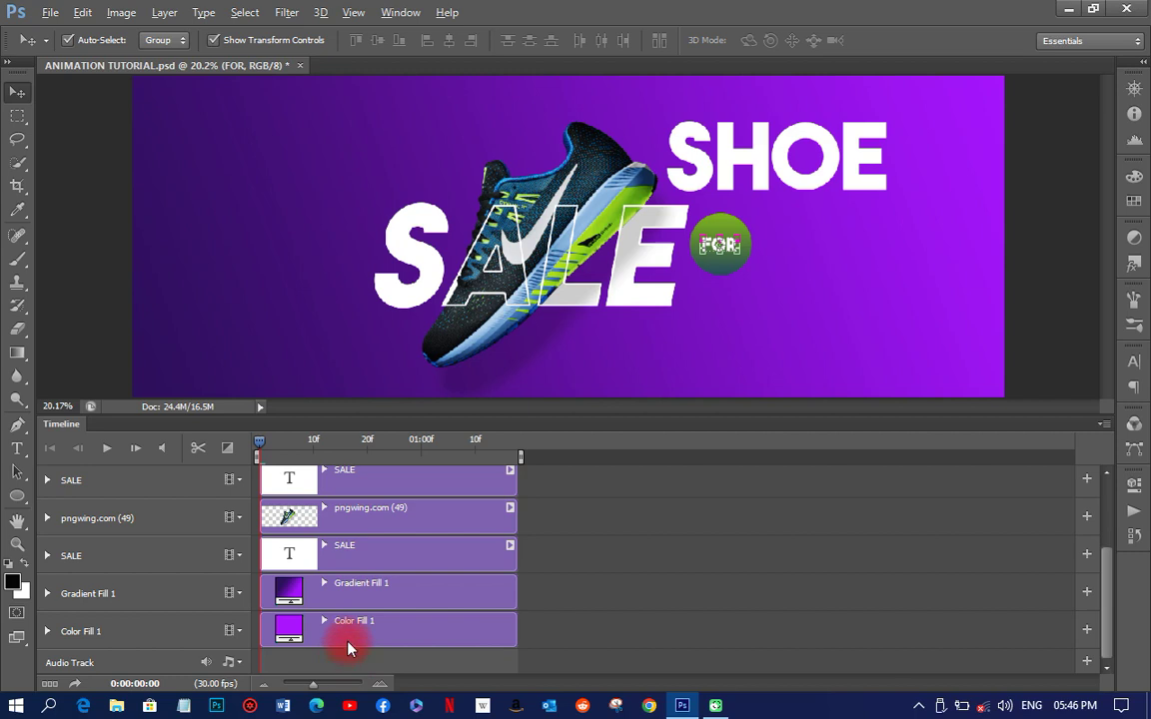
left_click(377, 598)
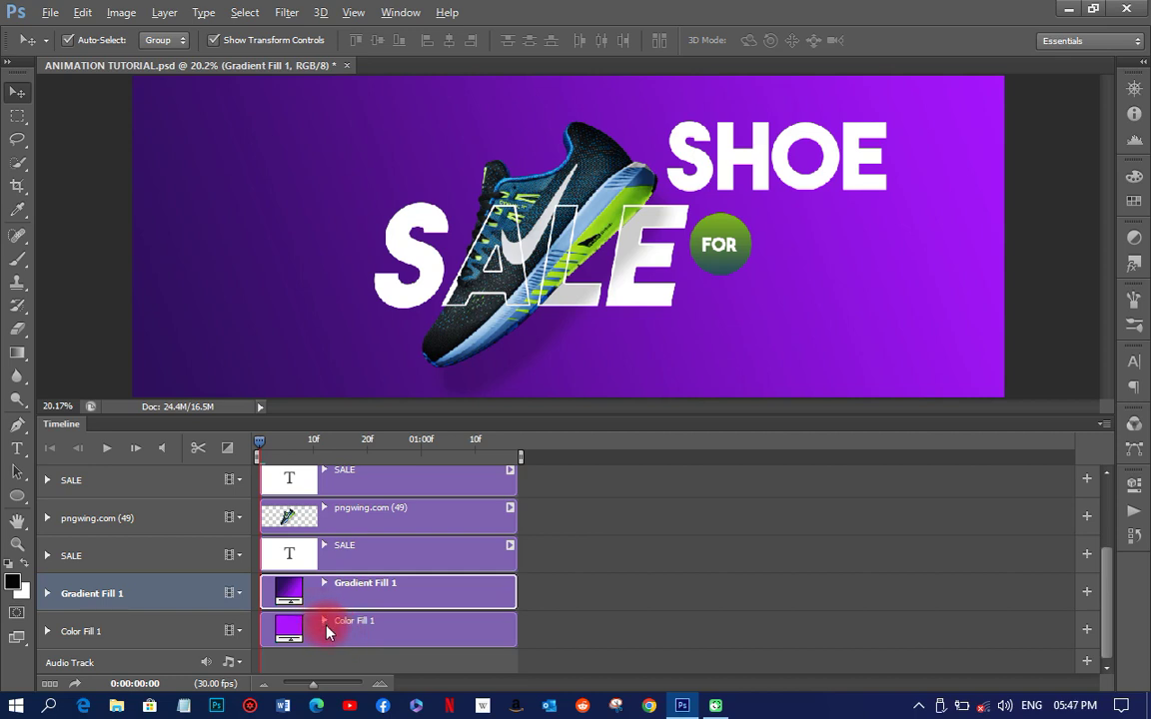
left_click(228, 448)
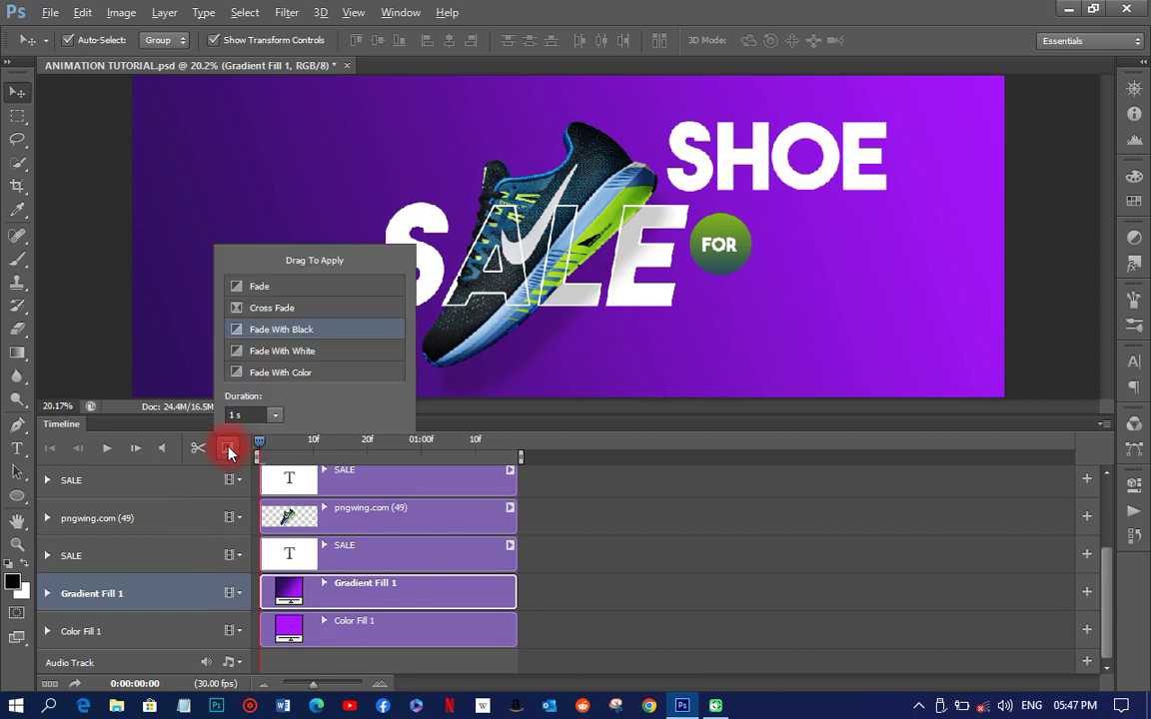
left_click(298, 383)
mouse_move(299, 383)
left_mouse_down()
mouse_move(250, 342)
mouse_move(268, 603)
mouse_move(308, 605)
left_mouse_up()
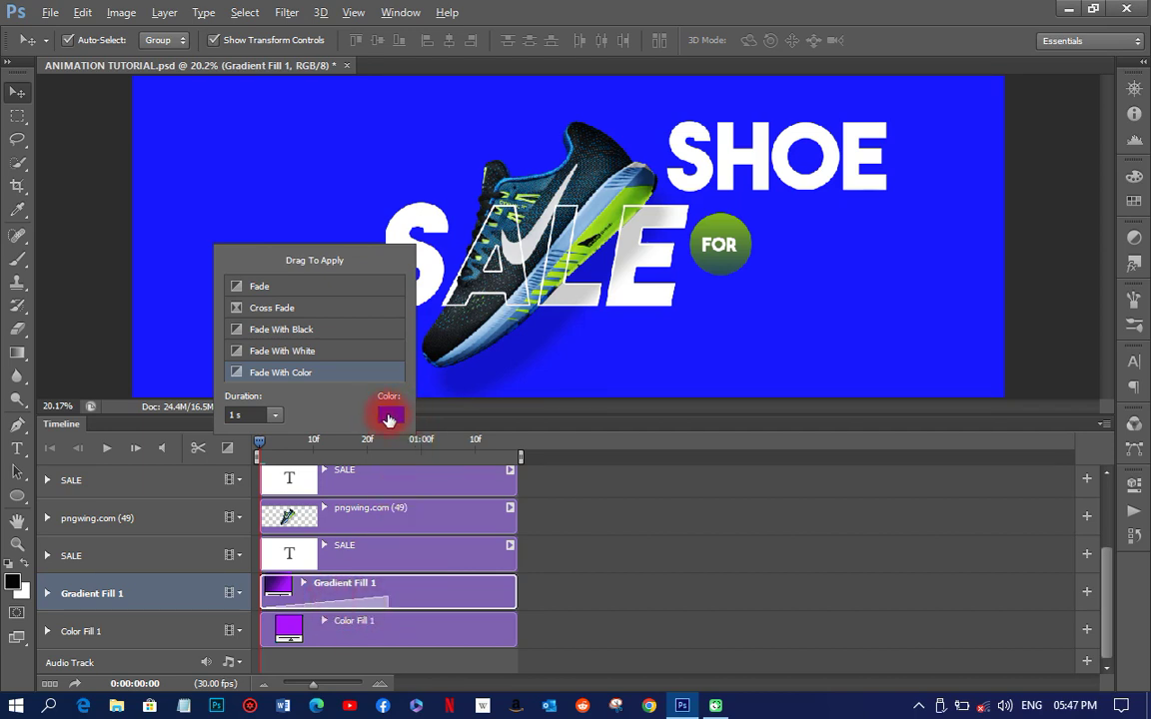
left_click_drag(406, 419, 577, 357)
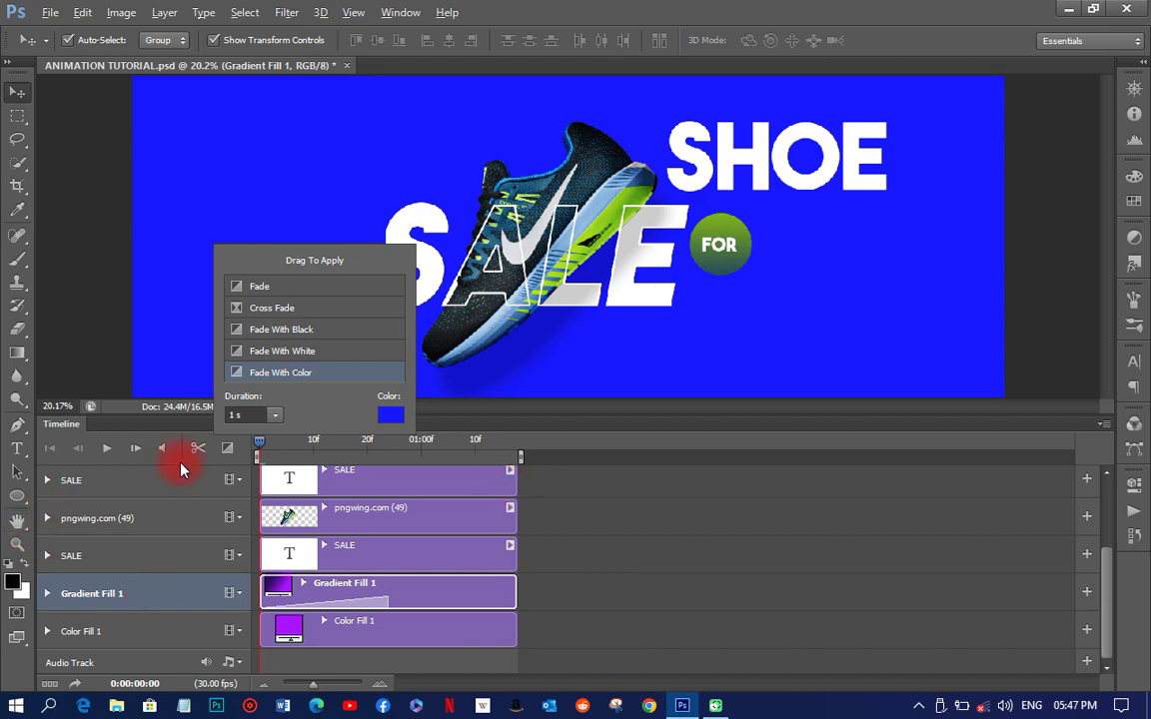
left_click(106, 453)
left_click(104, 453)
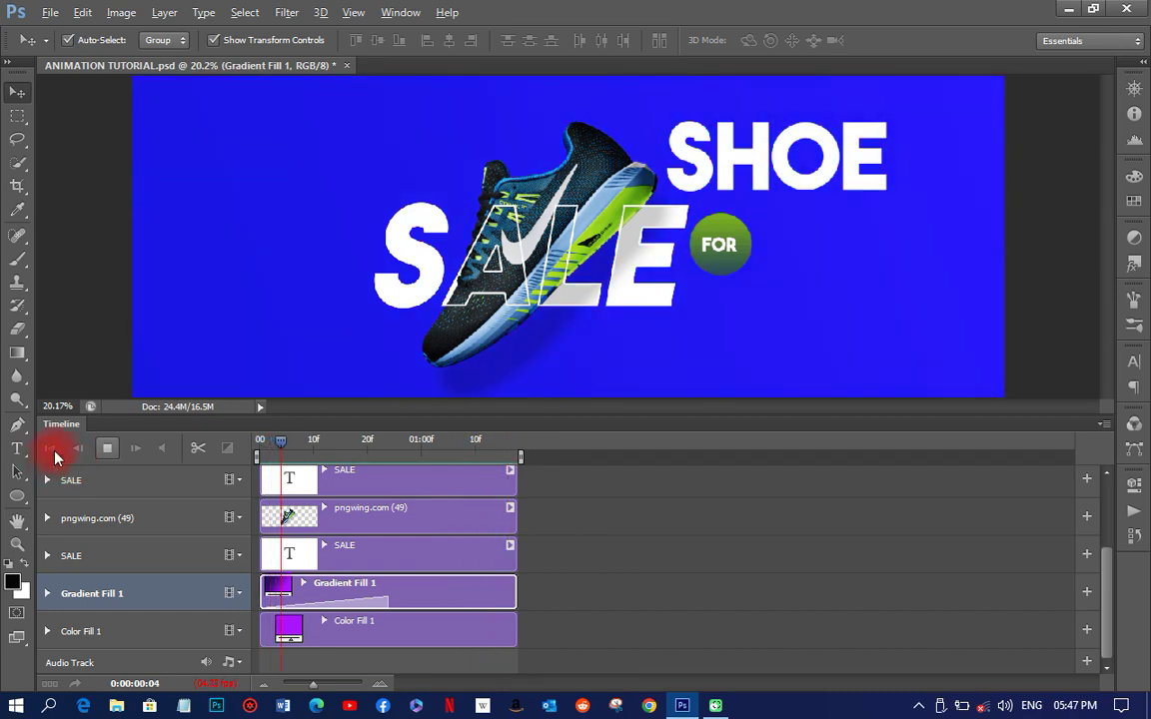
left_click(107, 447)
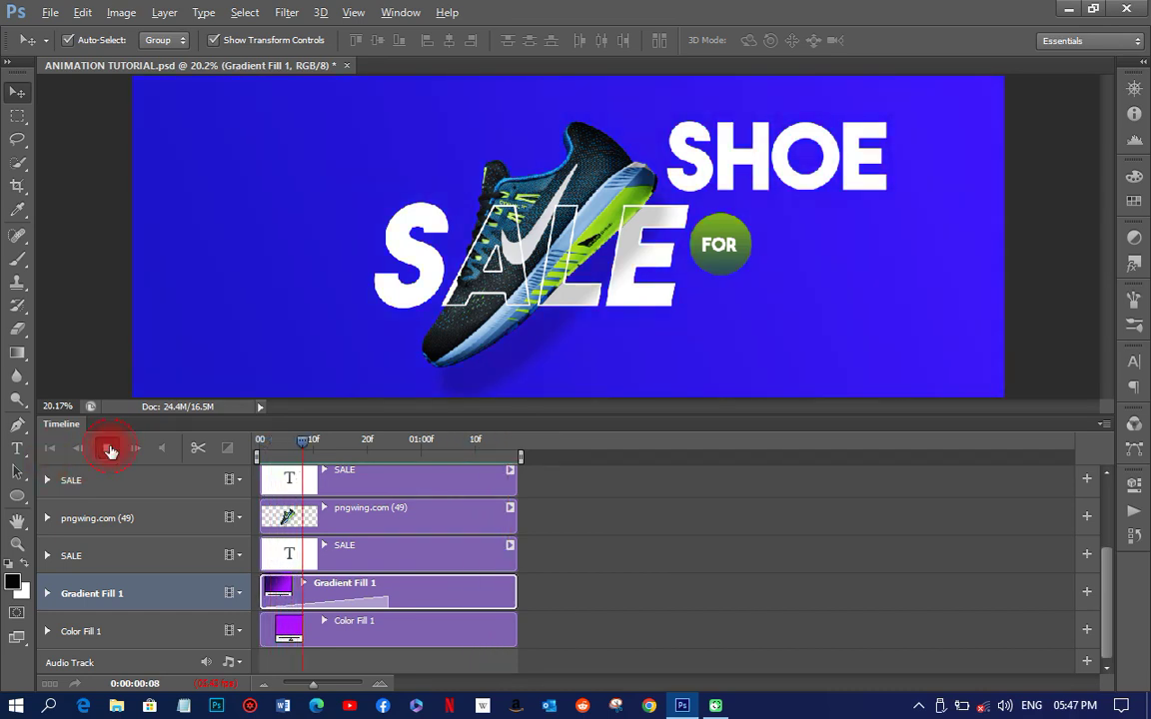
Step: Add a 1 s Fade With Color transition to the end of the Gradient Fill 1 clip and pick the FOR circle's green as transition colour
left_click(228, 447)
left_click_drag(257, 373, 471, 604)
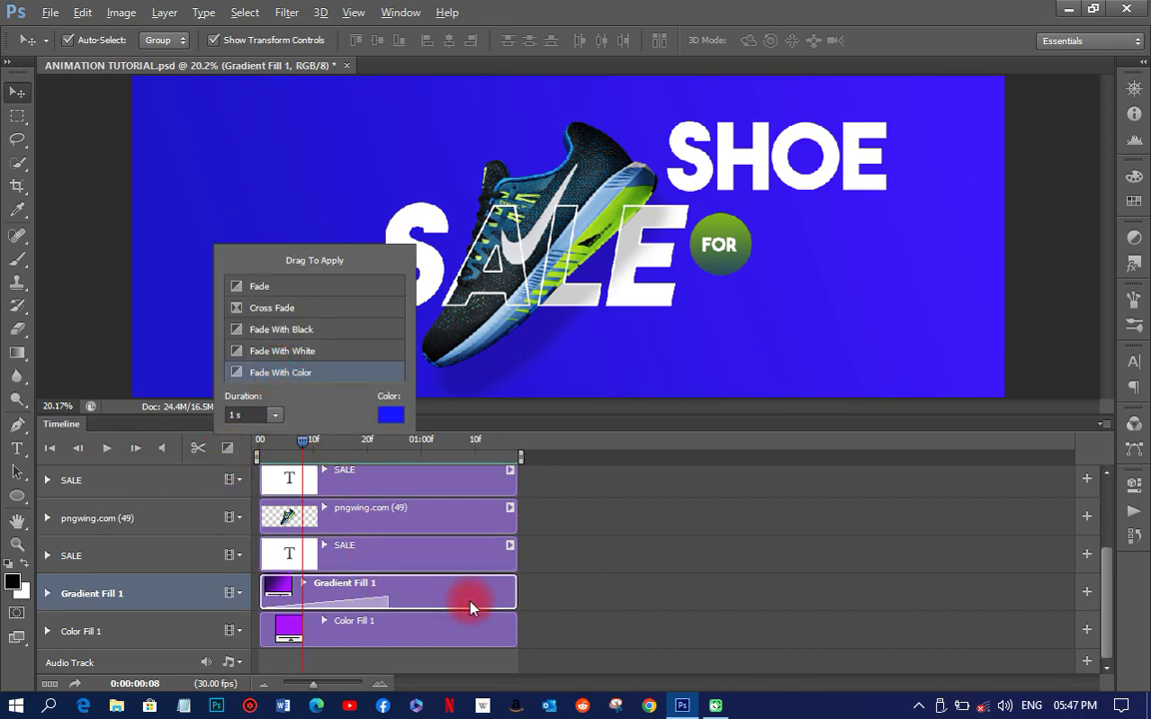
left_click(391, 415)
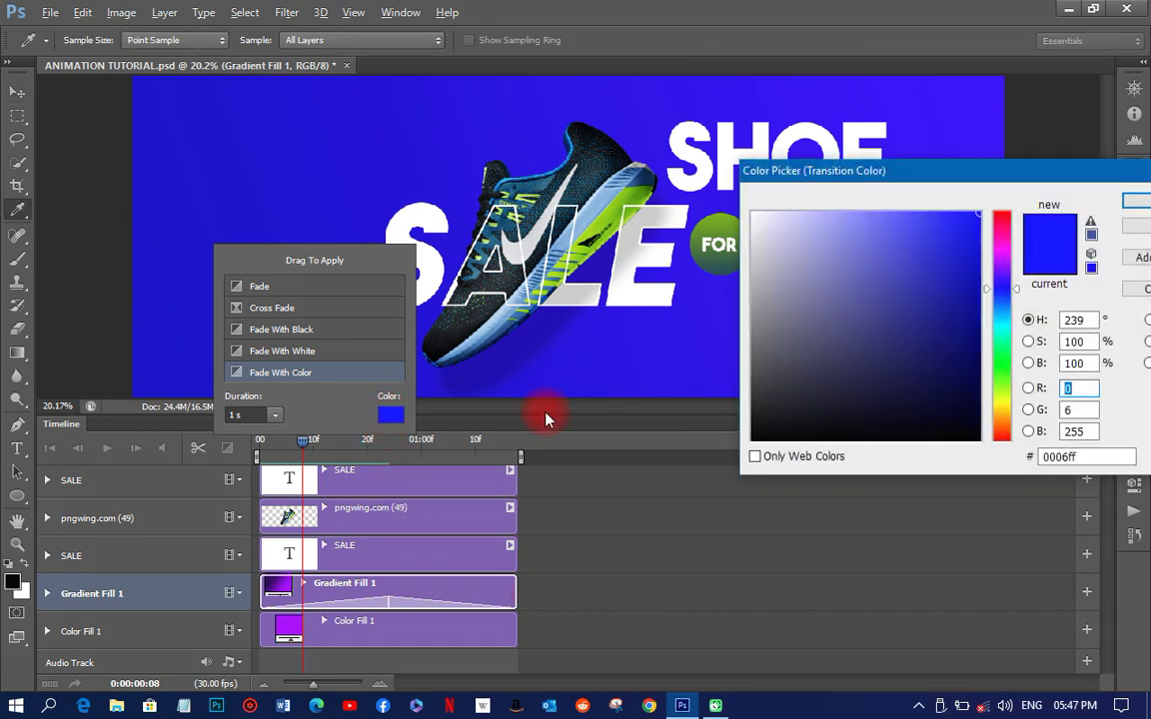
left_click(1002, 364)
left_click_drag(979, 230, 966, 270)
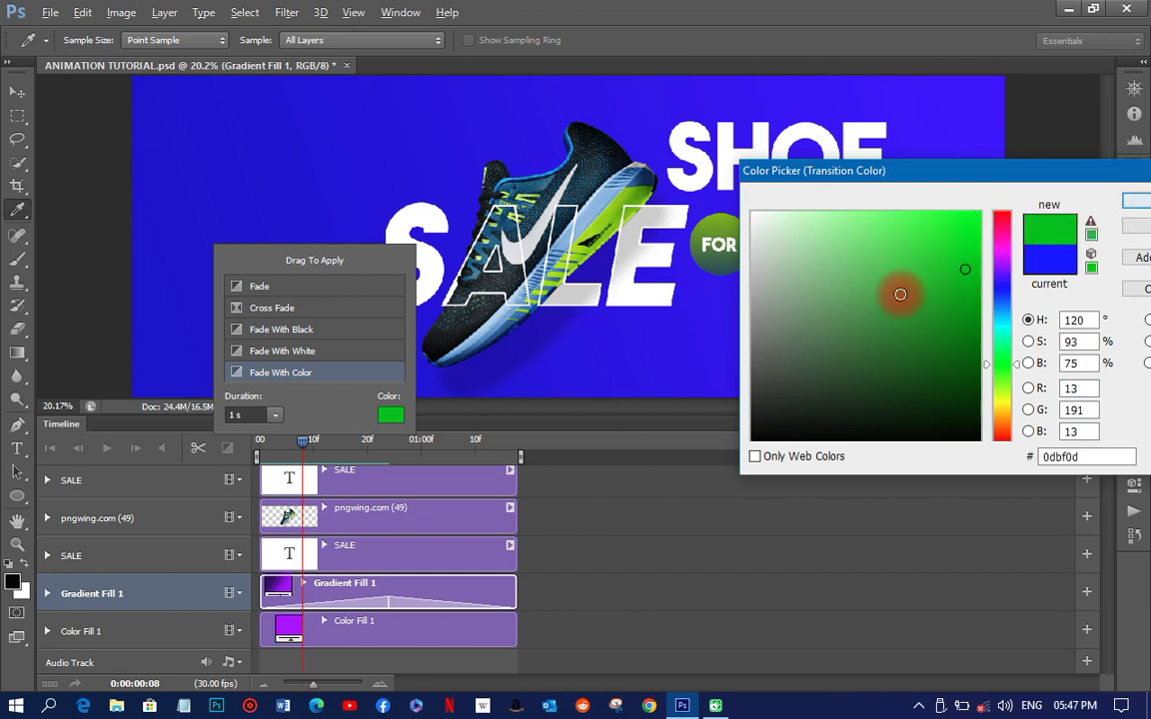
left_click(724, 227)
left_click(1129, 201)
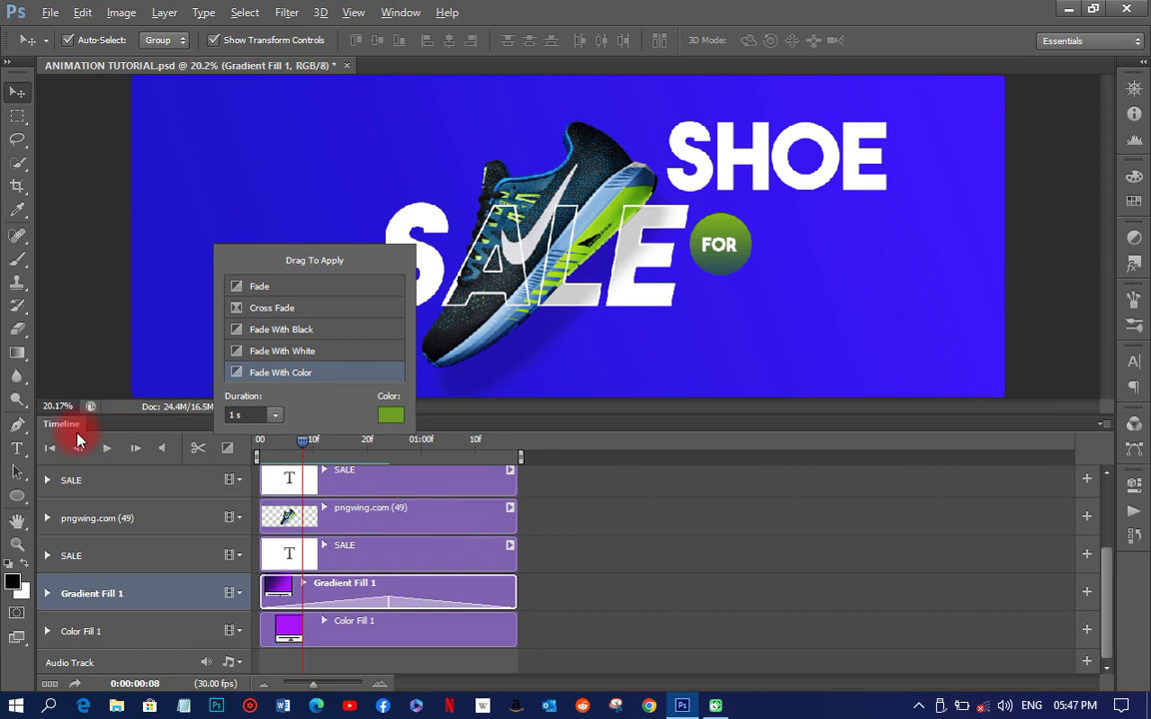
Step: Preview the animation and shorten Gradient Fill 1's transitions so the fade-out starts at about 01:07f and the fade-in ends at about 18f
left_click(105, 450)
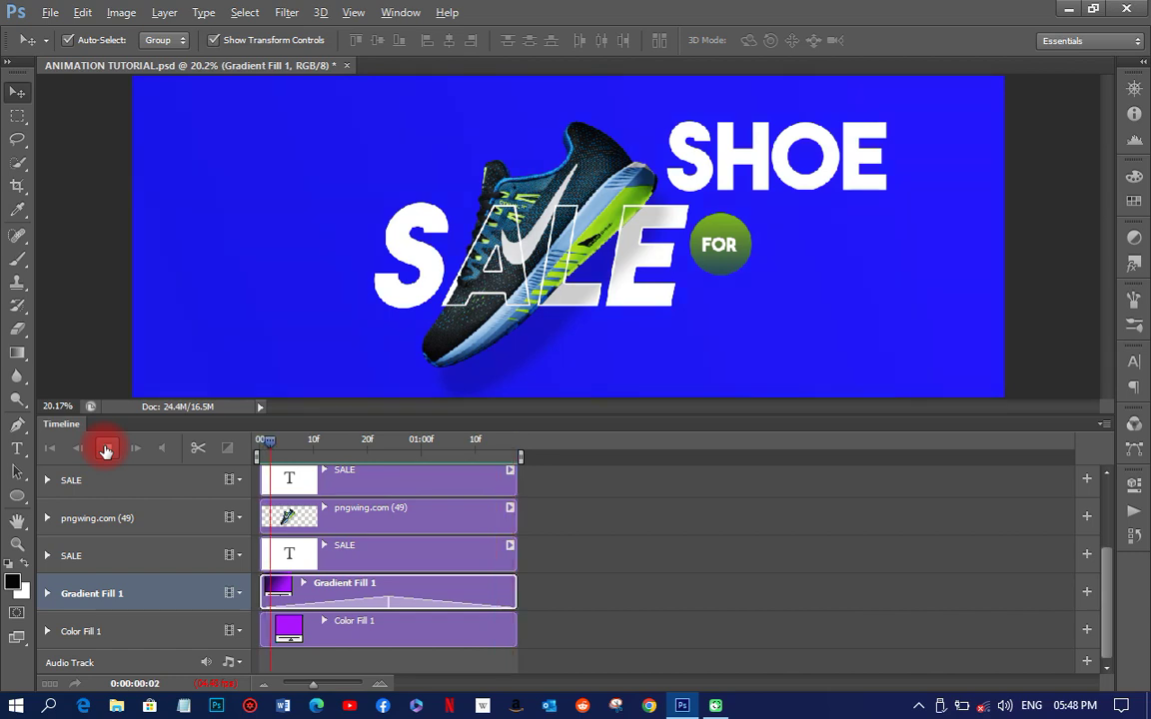
left_click(106, 447)
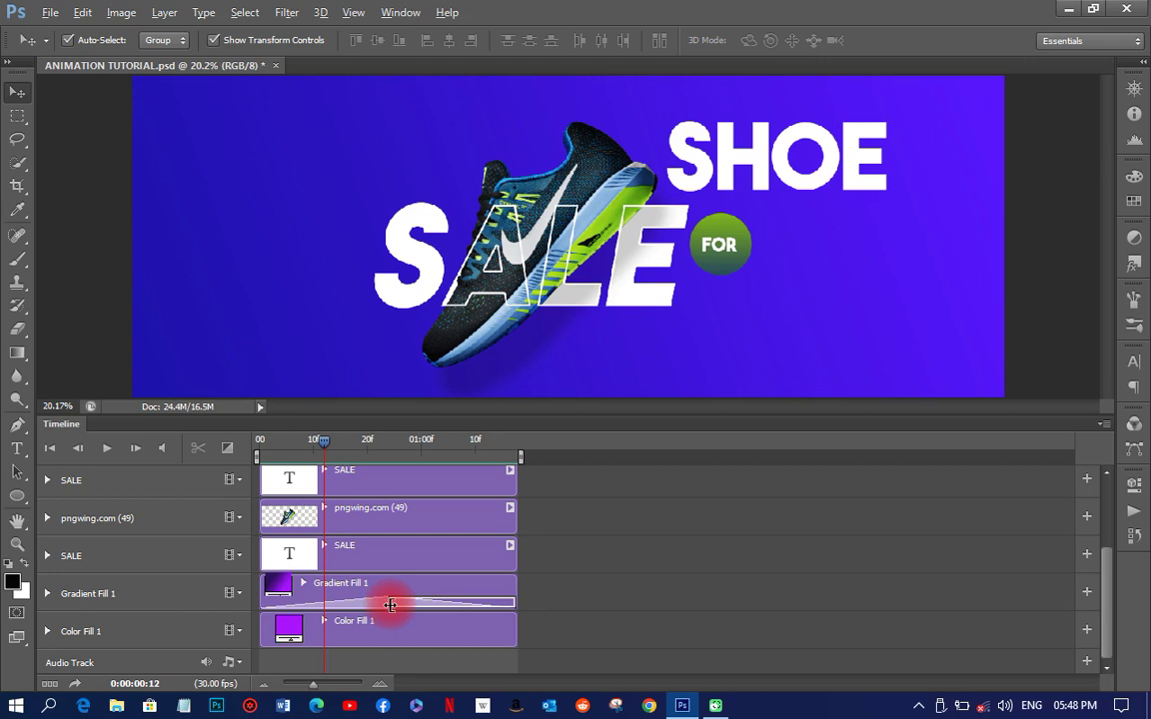
left_click_drag(389, 603, 459, 612)
left_click_drag(385, 612, 358, 611)
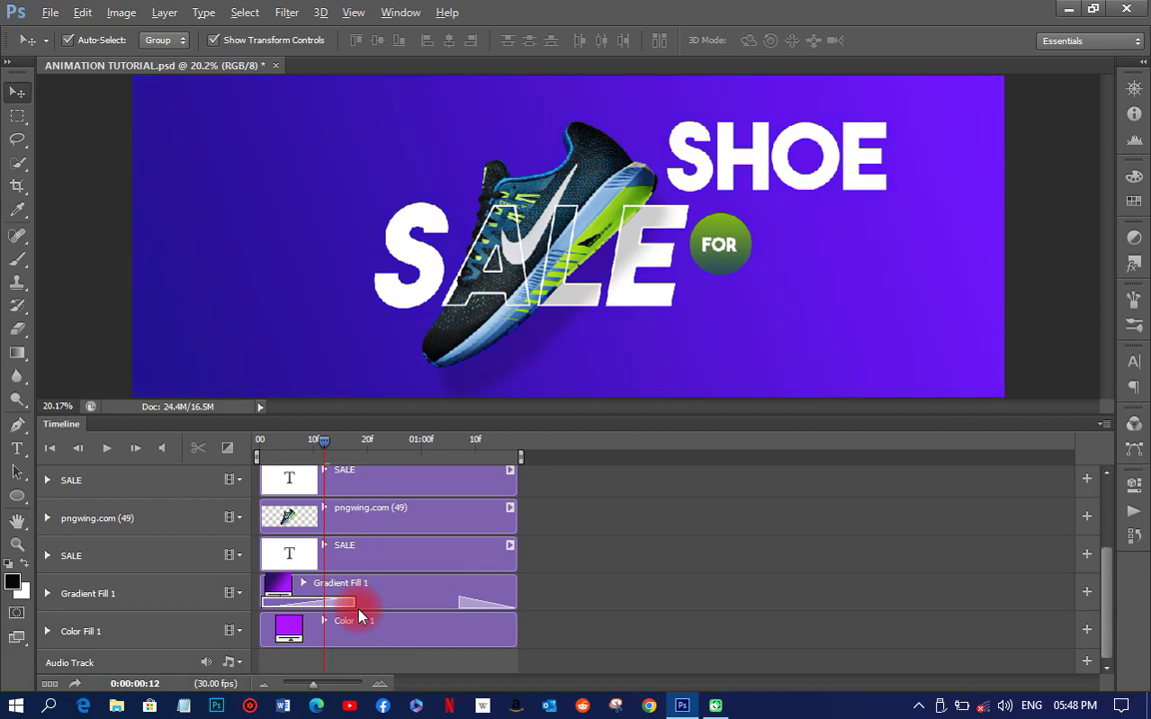
Step: Set the transition colour to white with Gradient Fill 1's end transition selected, and scrub the timeline to its end to check the fade
left_click(479, 612)
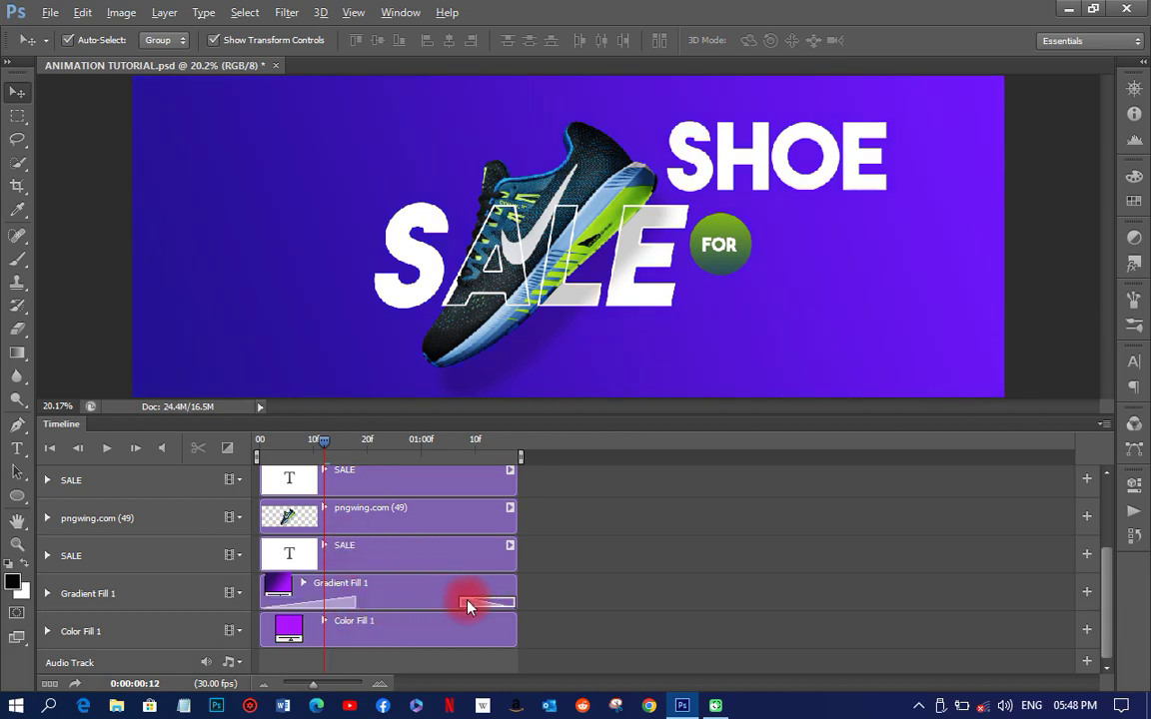
left_click(228, 447)
left_click(393, 418)
left_click_drag(803, 262, 731, 197)
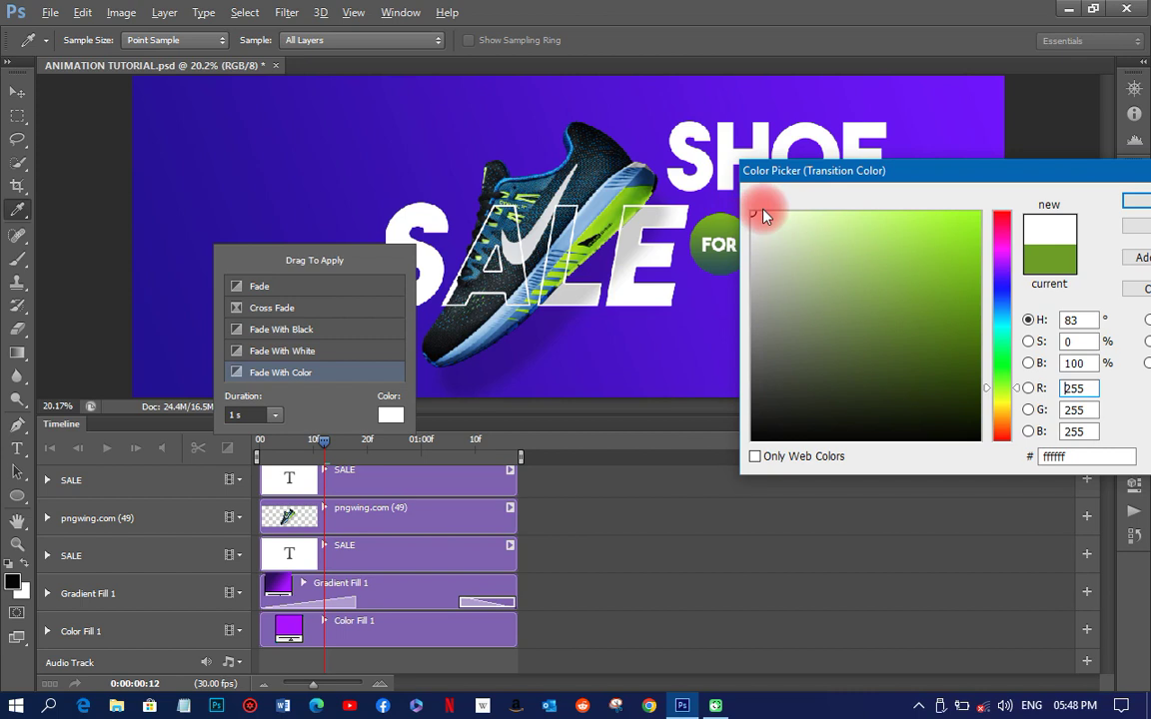
left_click(1133, 202)
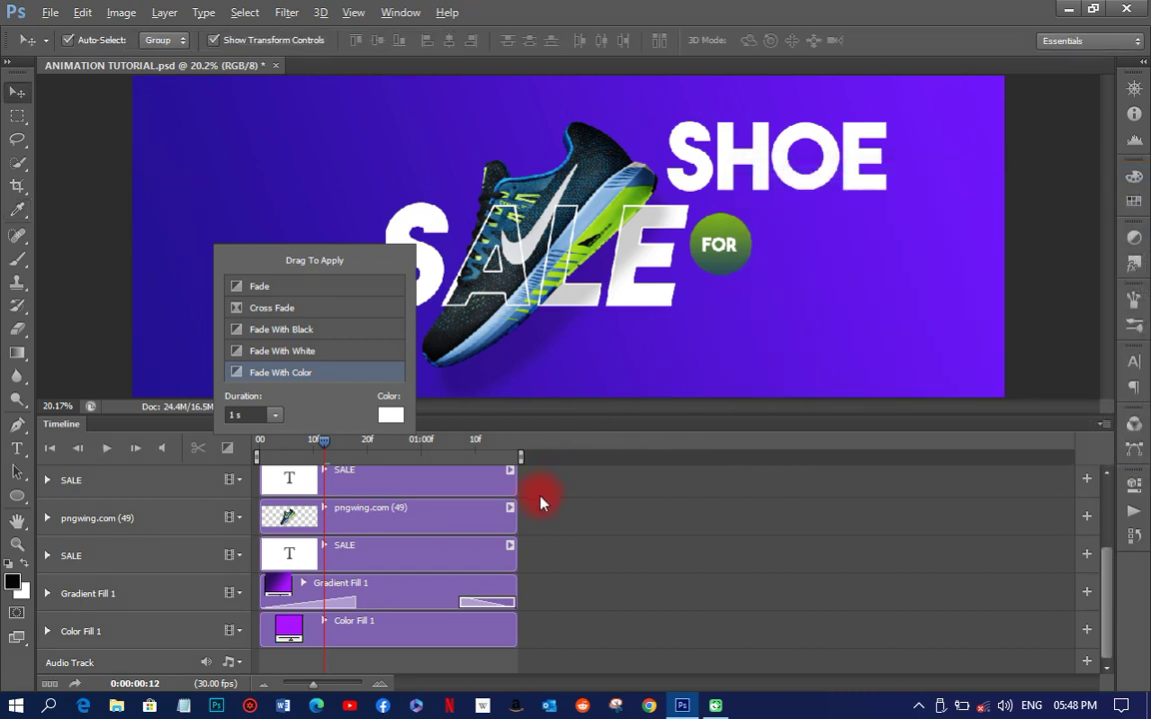
left_click(317, 441)
left_click_drag(307, 449, 523, 470)
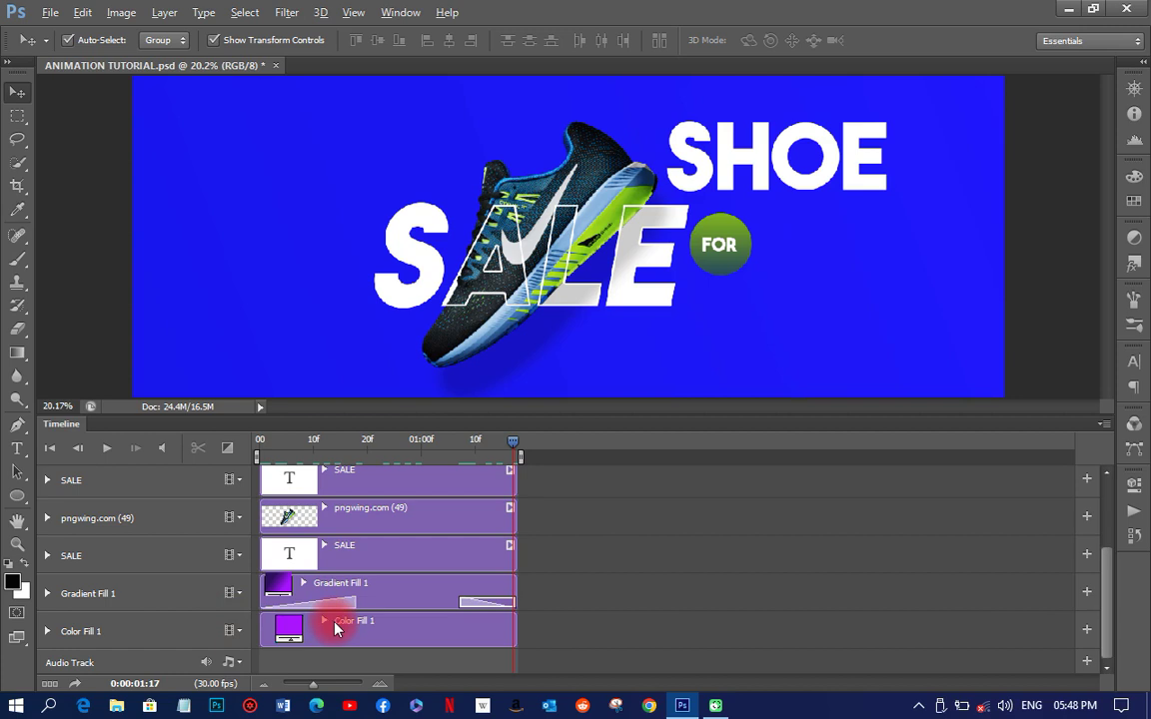
Step: Add a 1 s Fade With Black transition to the start of the Color Fill 1 clip and preview the animation from the beginning
left_click(227, 447)
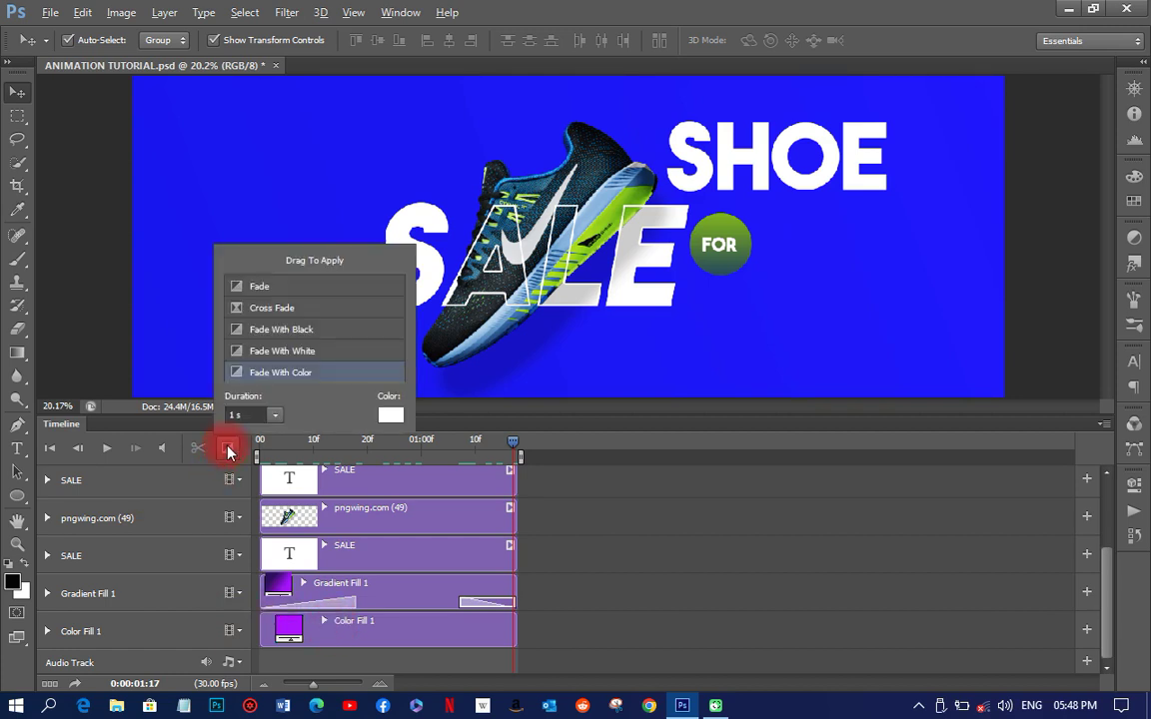
left_click(254, 330)
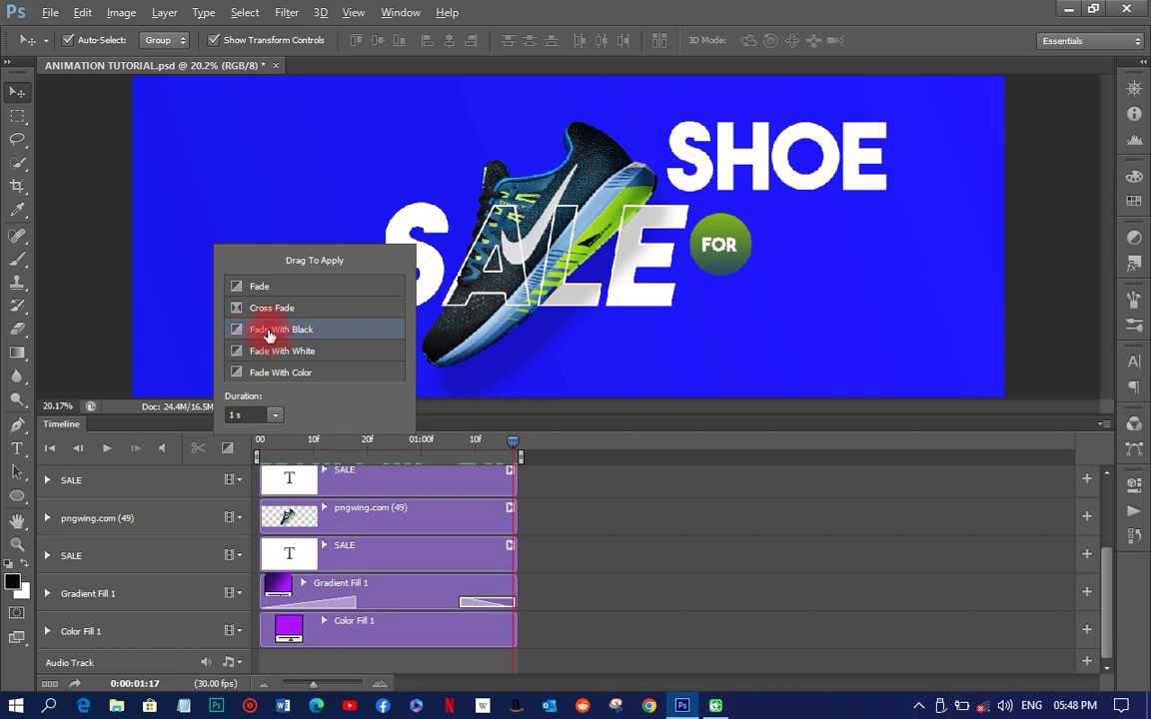
left_click_drag(268, 335, 288, 632)
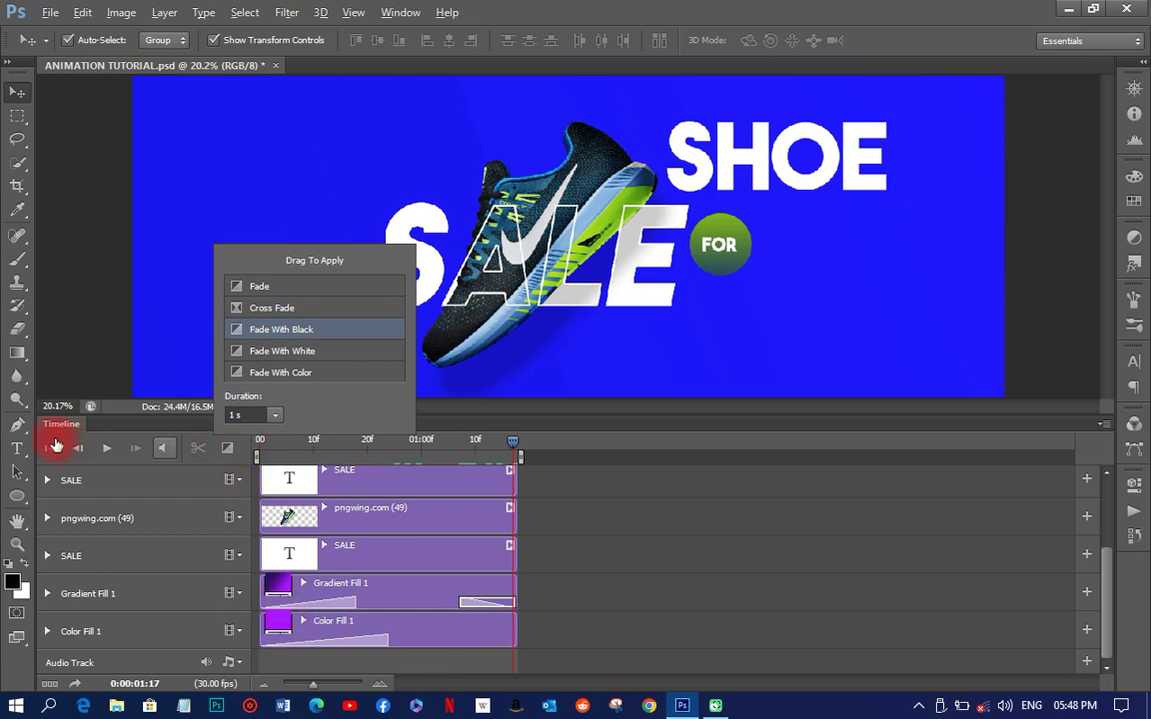
left_click_drag(509, 450, 232, 492)
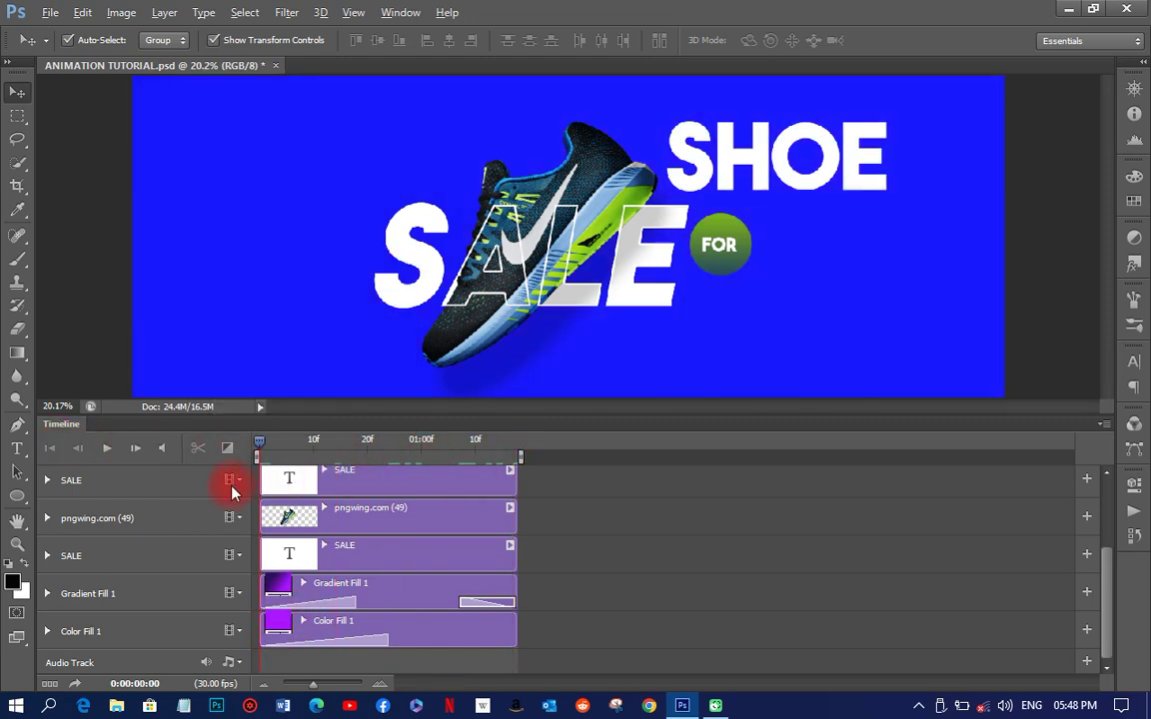
left_click(108, 451)
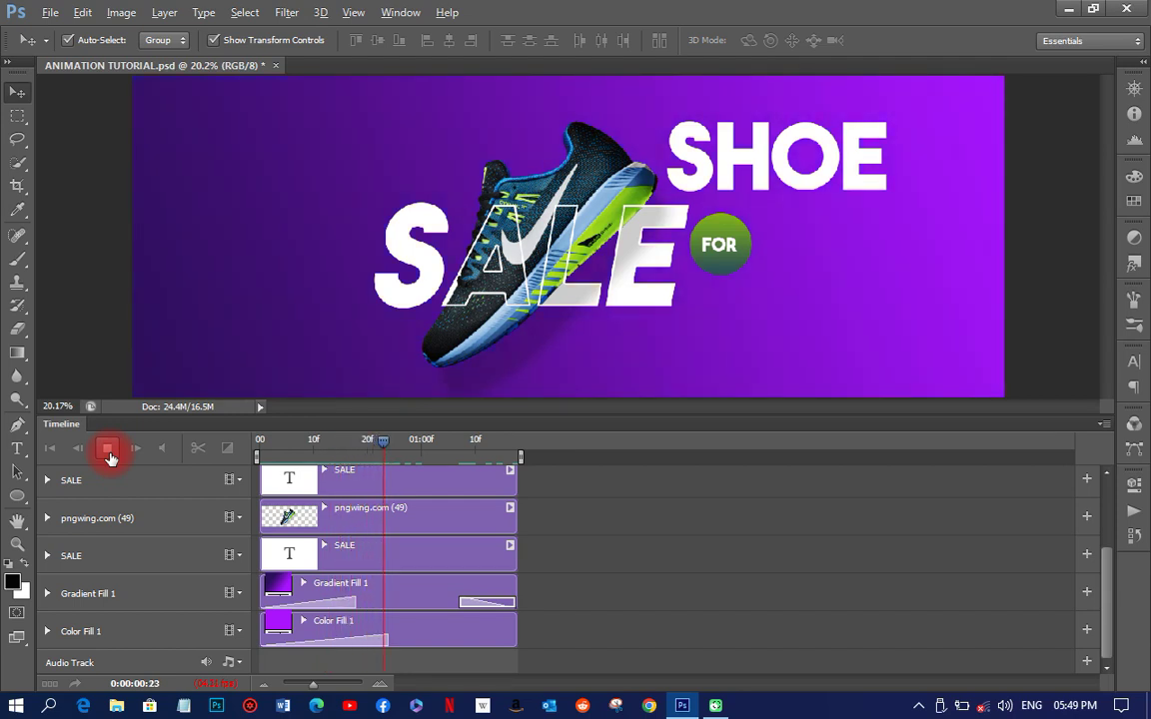
left_click(110, 457)
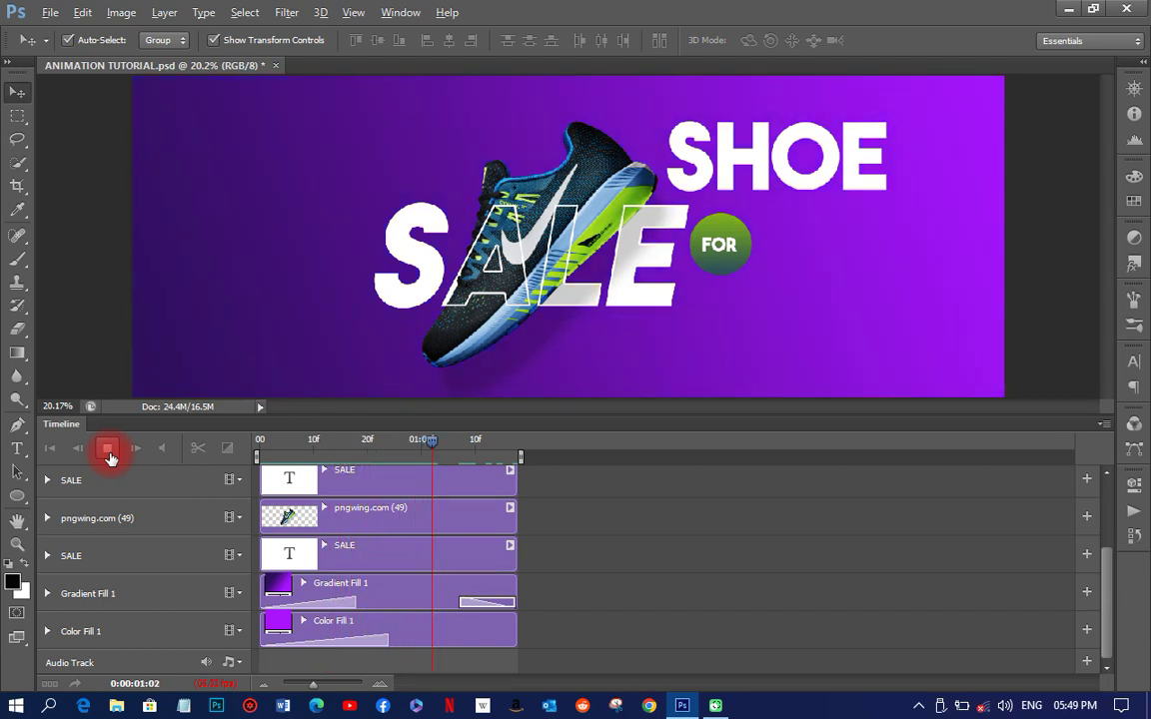
Step: Add a 1 s Fade transition to the start of the SHOE text clip and preview the animation from the beginning
scroll(488, 626, "up", 2)
scroll(488, 627, "down", 1)
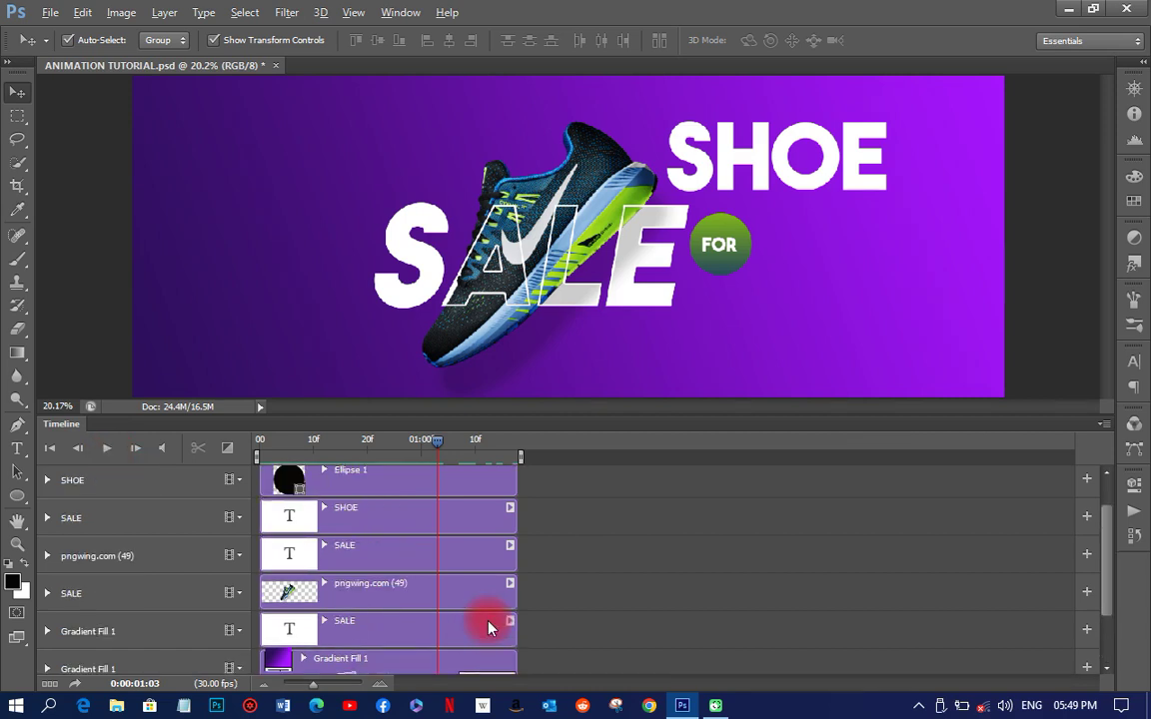
scroll(487, 627, "up", 2)
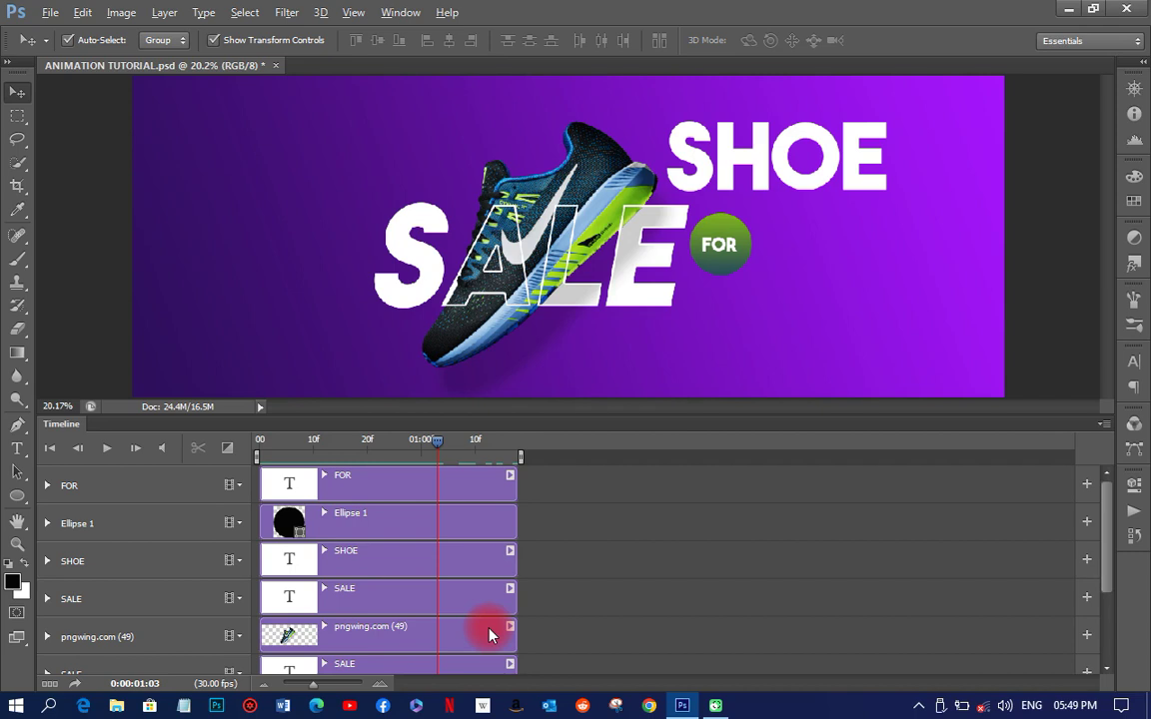
scroll(490, 635, "down", 1)
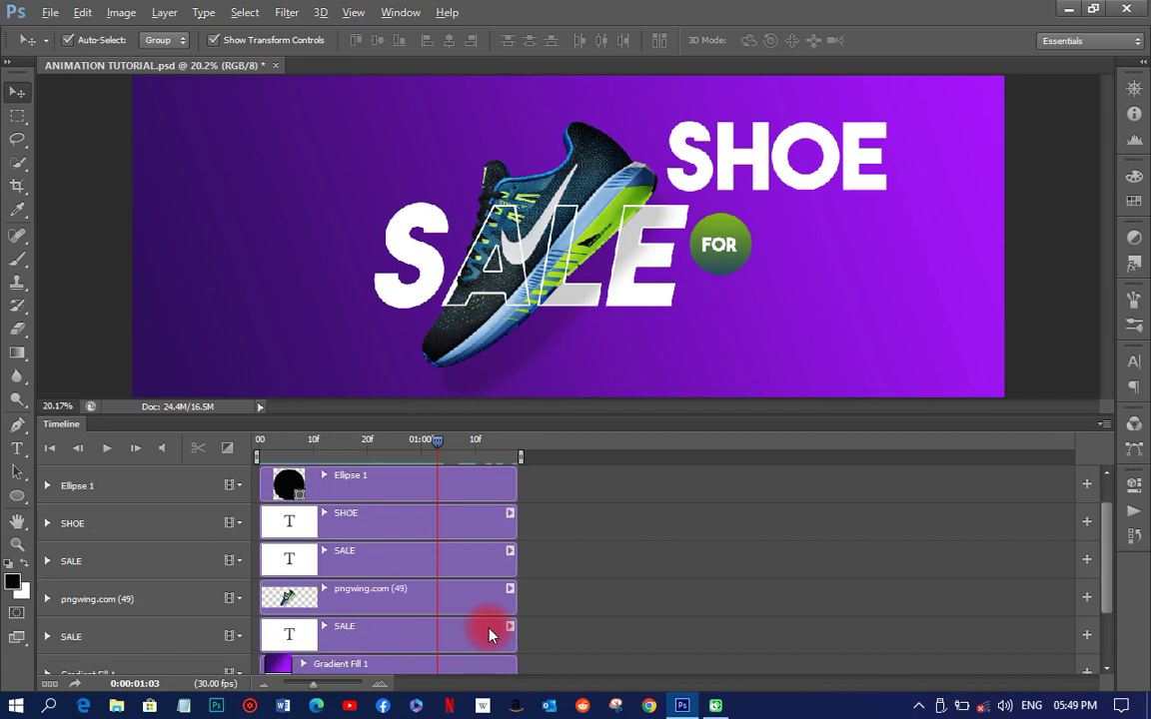
left_click(395, 530)
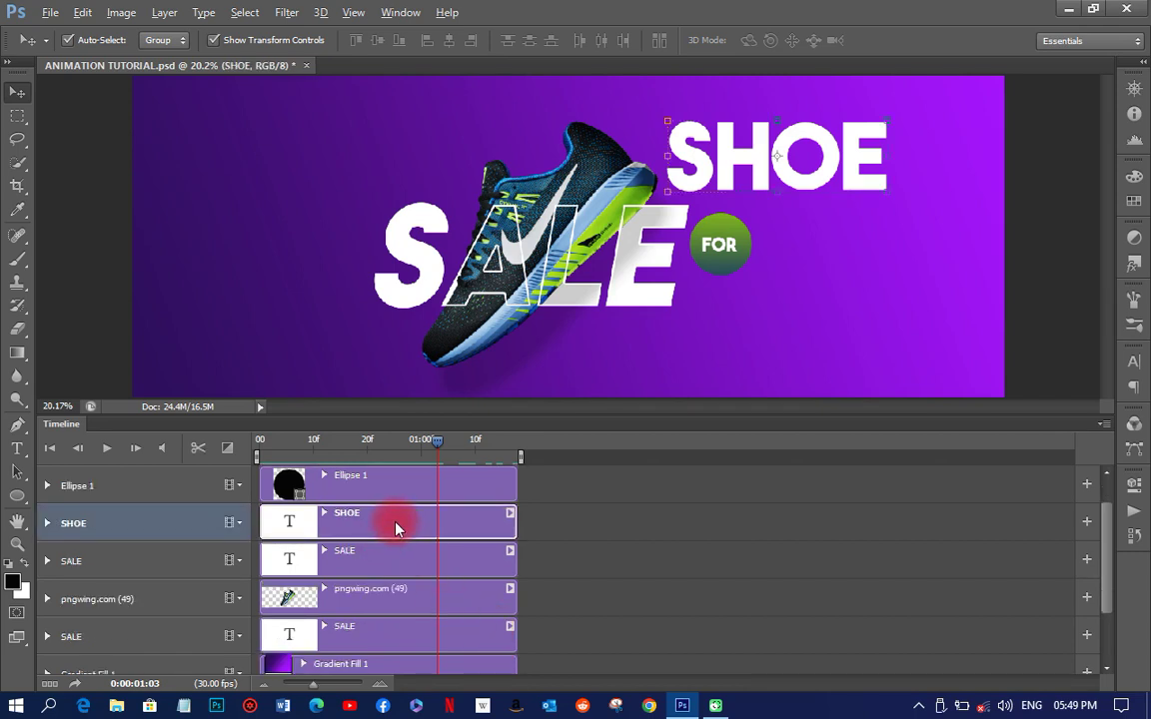
left_click(227, 448)
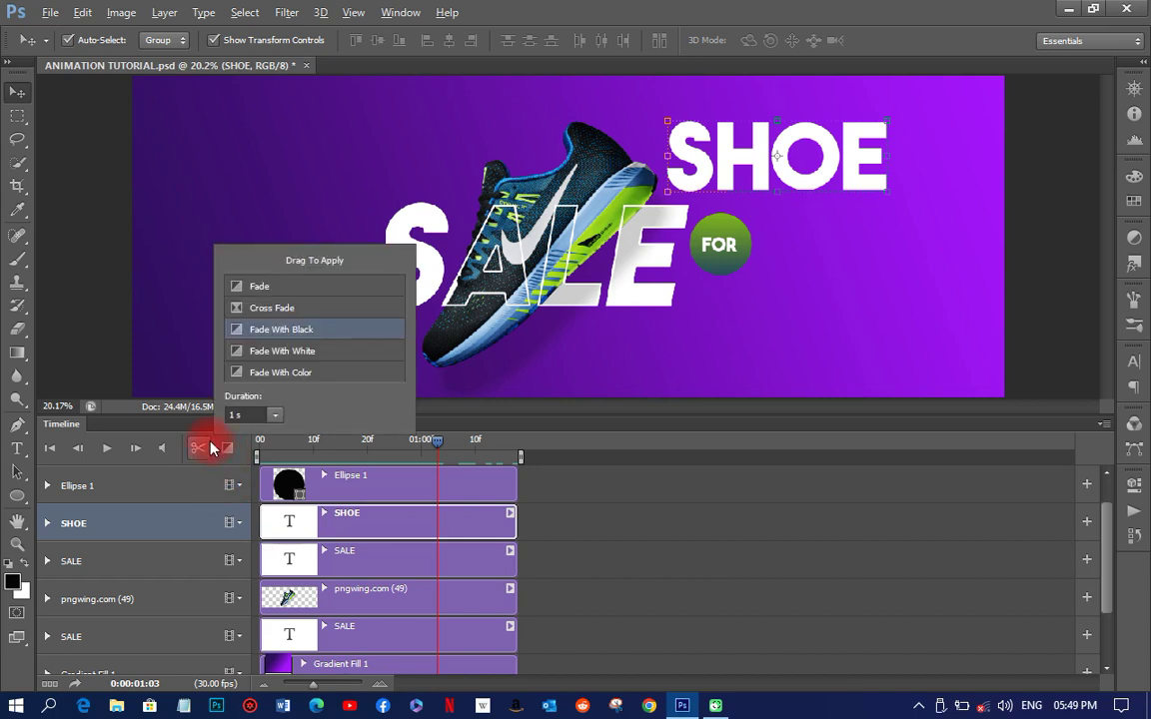
left_click_drag(249, 289, 286, 529)
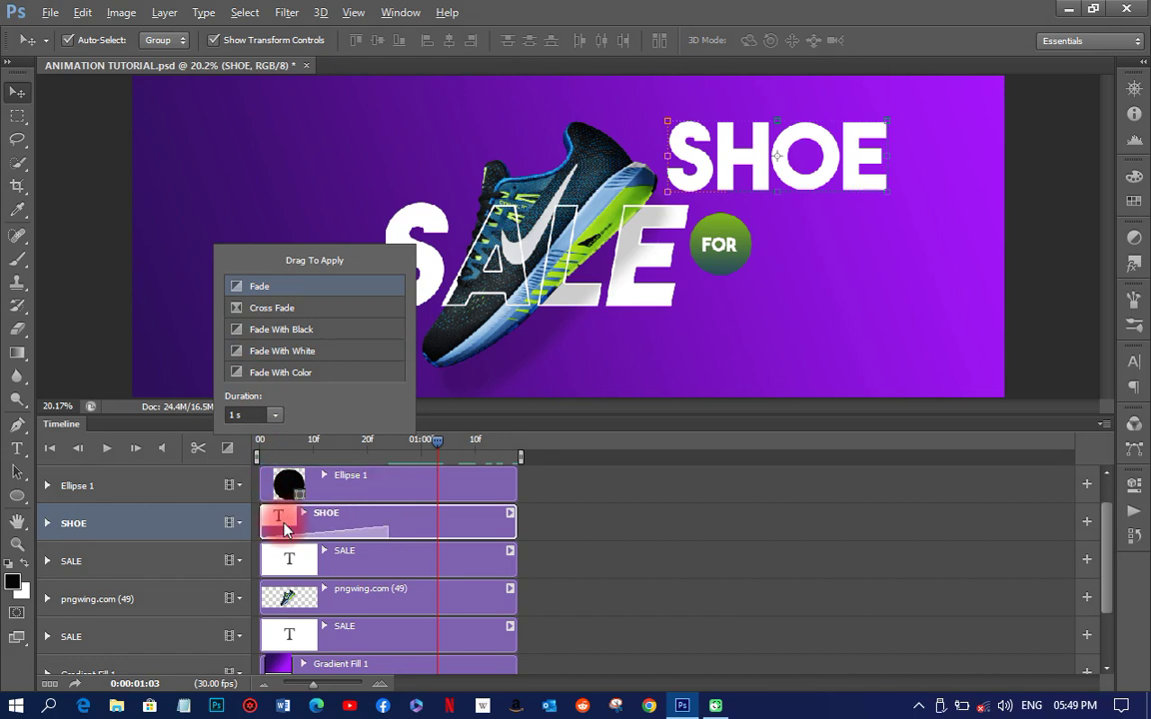
left_click_drag(438, 446, 220, 472)
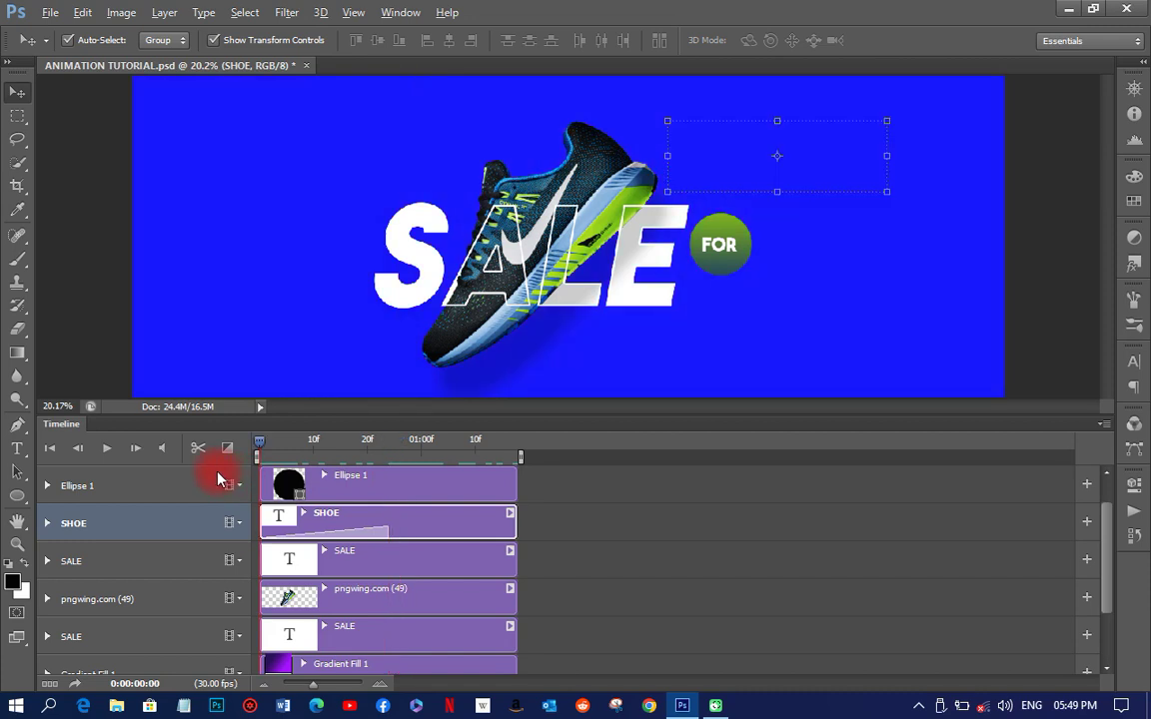
left_click(108, 453)
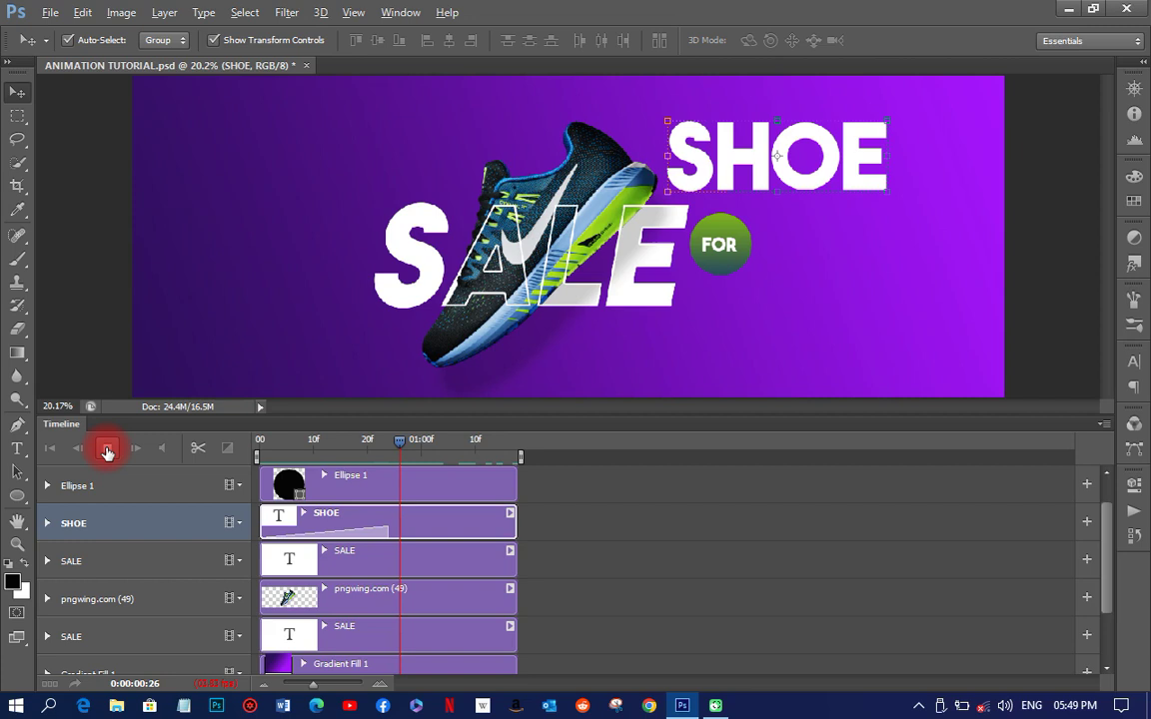
key("space")
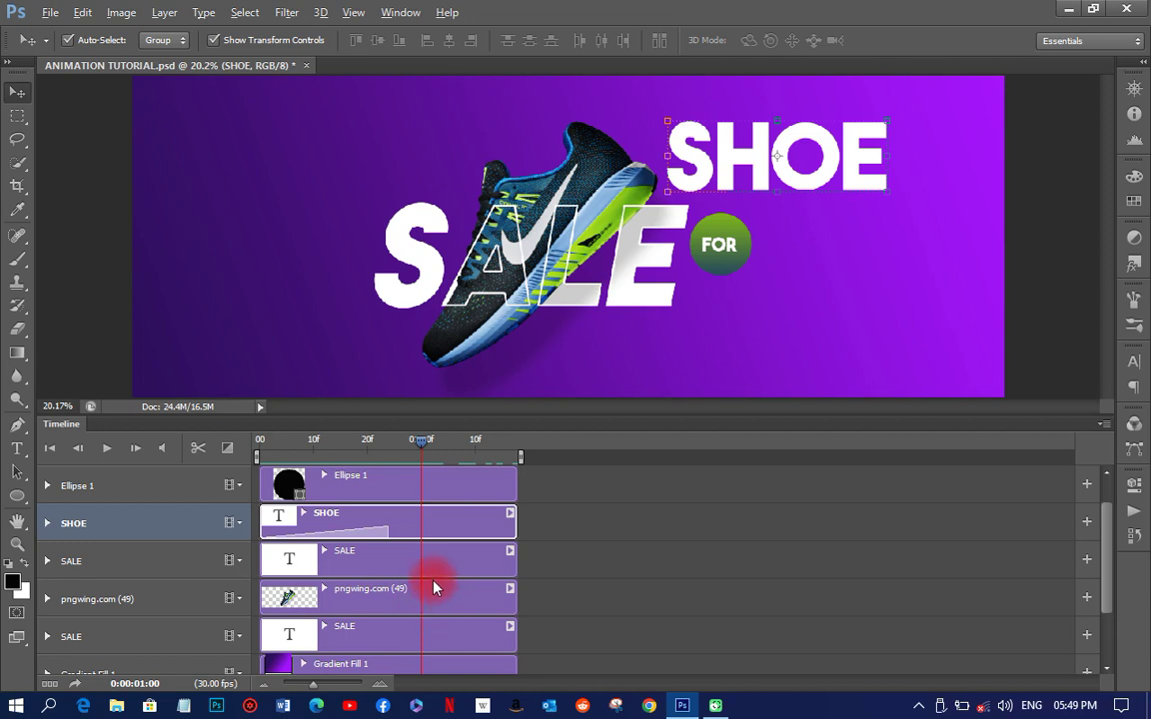
Step: Select the FOR text clip and the Ellipse 1 clip together in the timeline
scroll(432, 585, "up", 1)
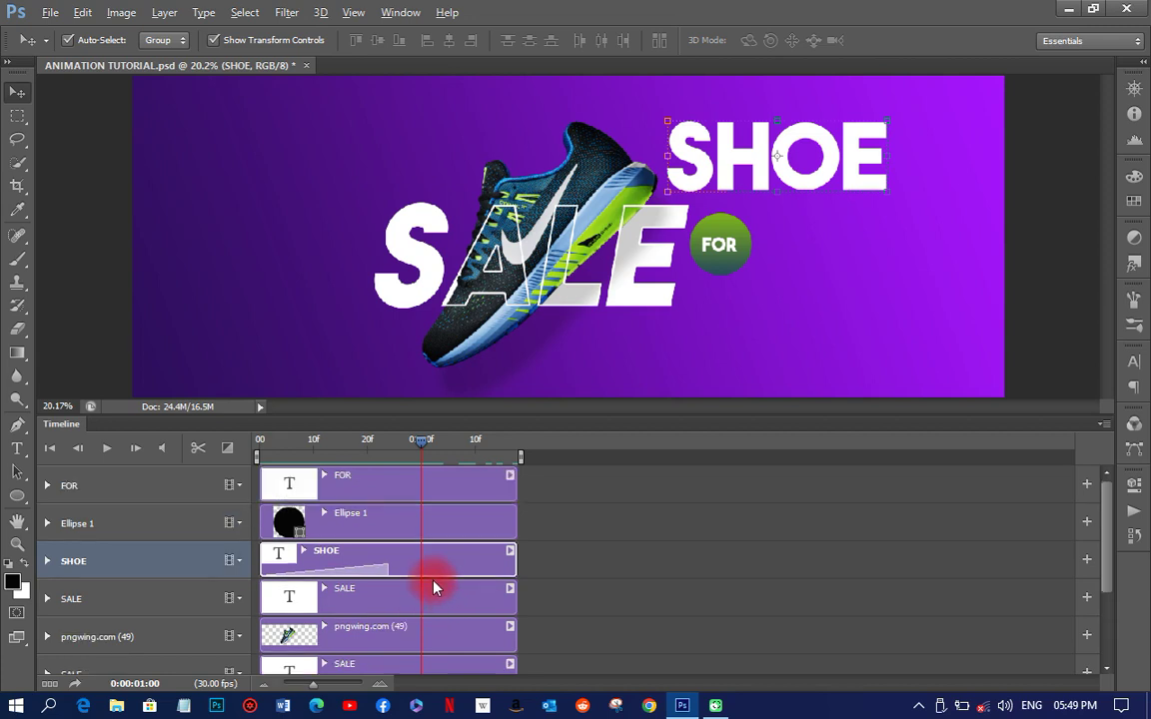
left_click(383, 486)
left_click(385, 522)
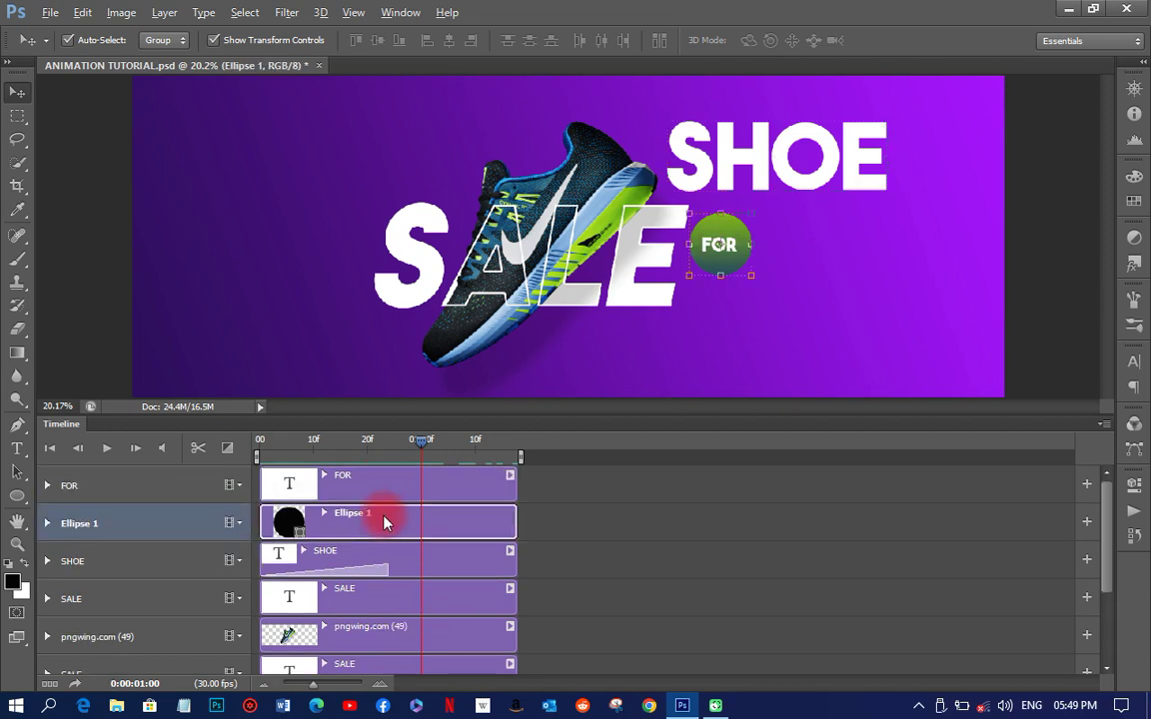
left_click(385, 487, "shift")
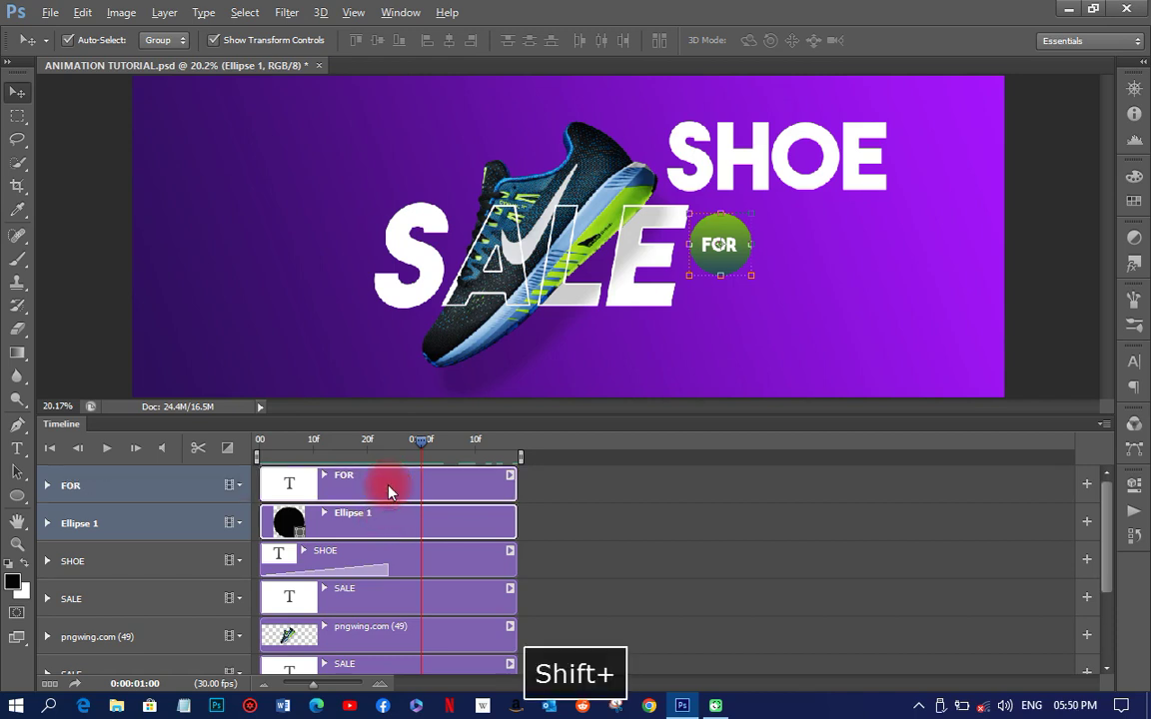
left_click(386, 526)
left_click(380, 483, "shift")
right_click(380, 483)
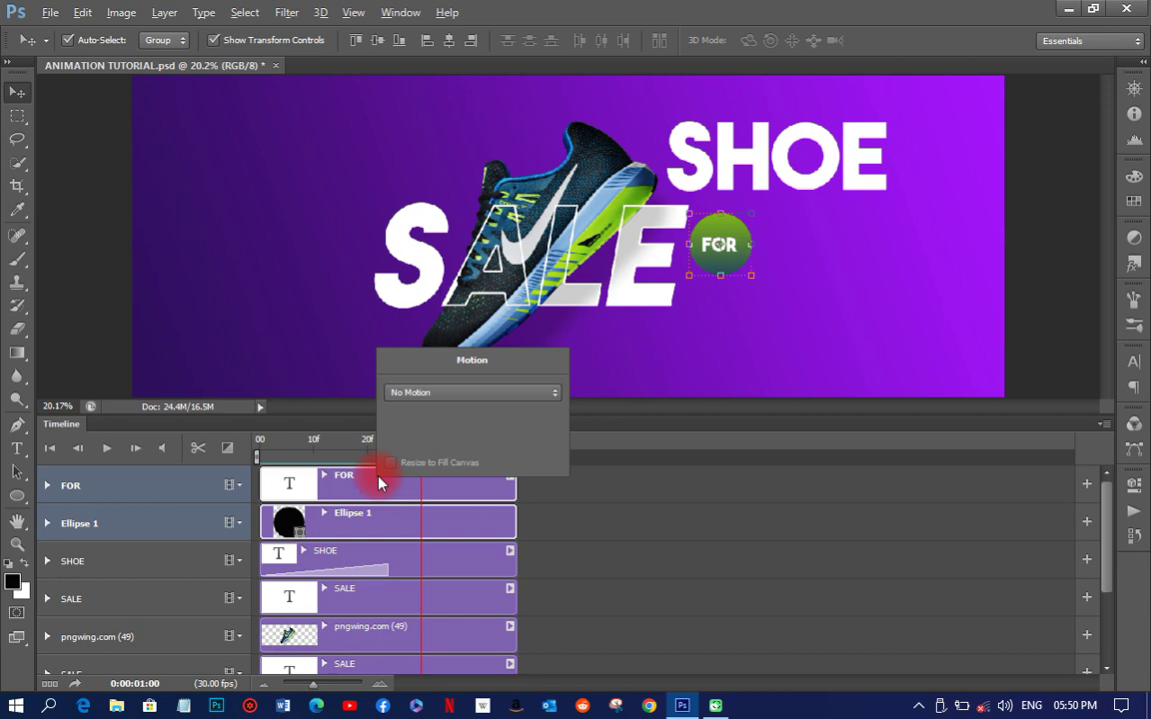
left_click(441, 394)
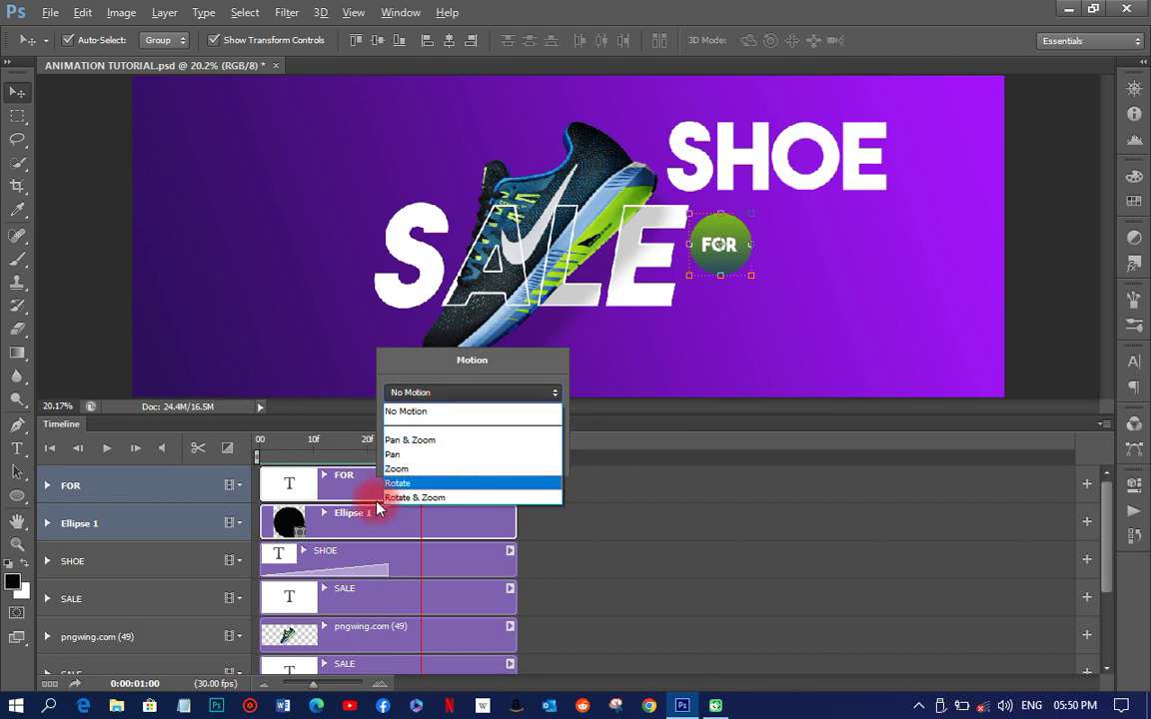
left_click(339, 488)
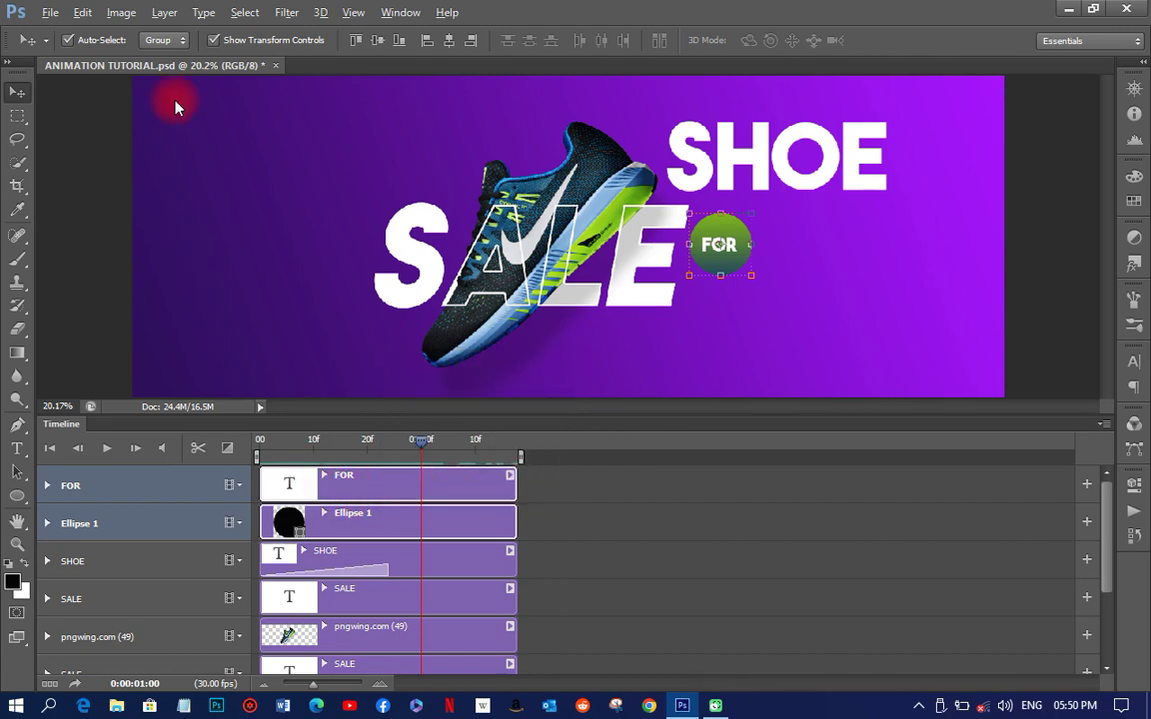
Step: Show the Layers panel and group the selected FOR and Ellipse 1 layers
left_click(390, 17)
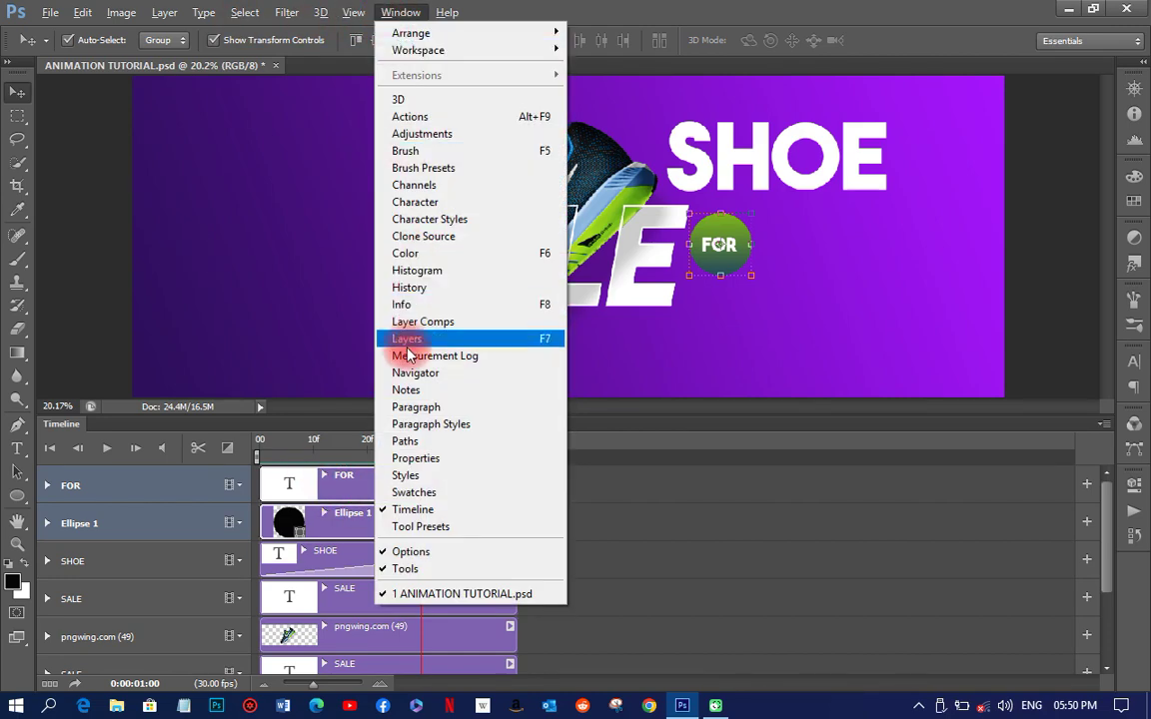
left_click(408, 338)
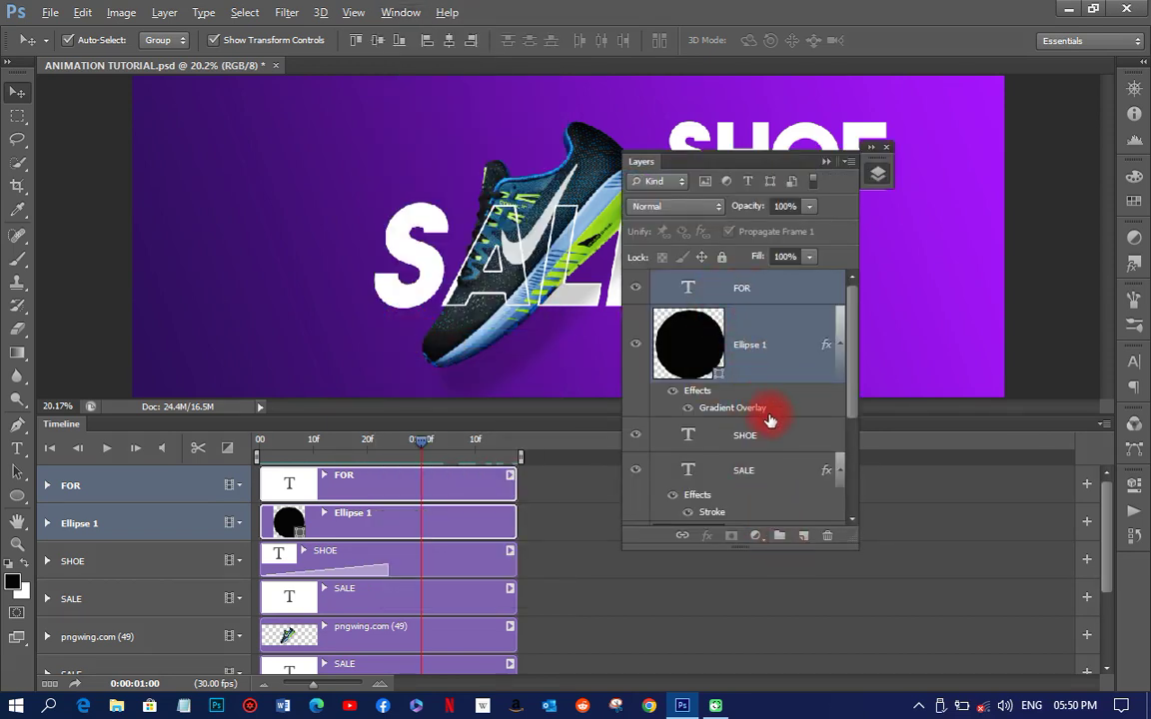
key("ctrl+g")
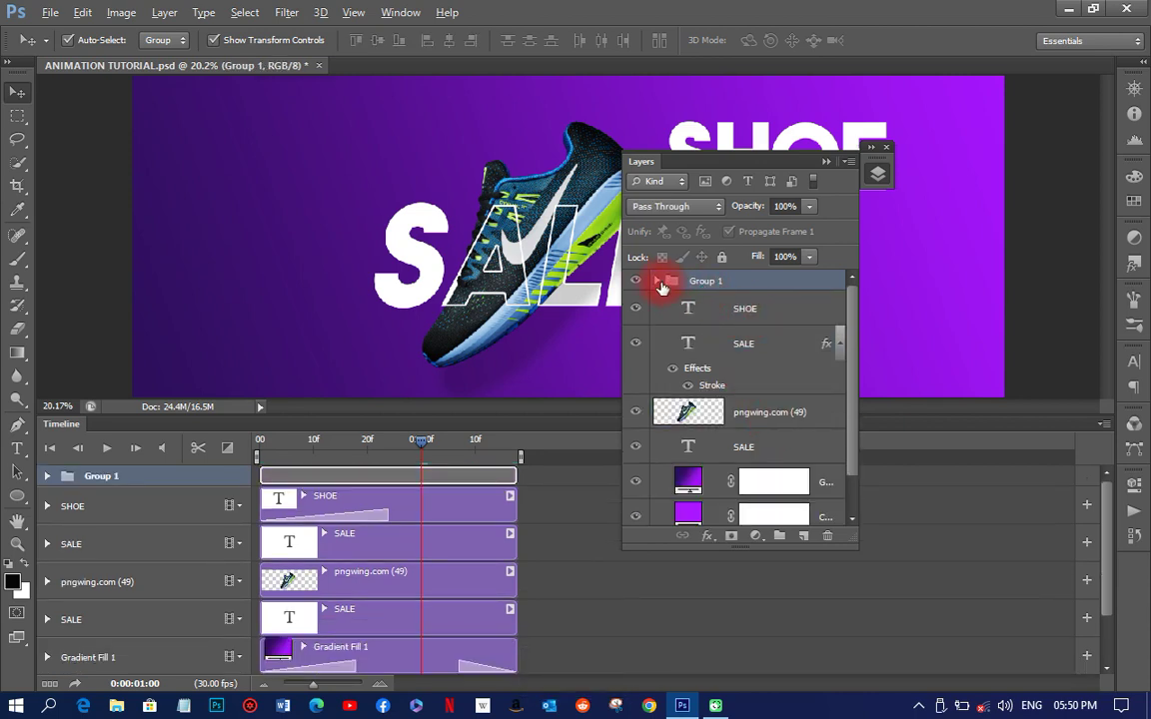
left_click(634, 286)
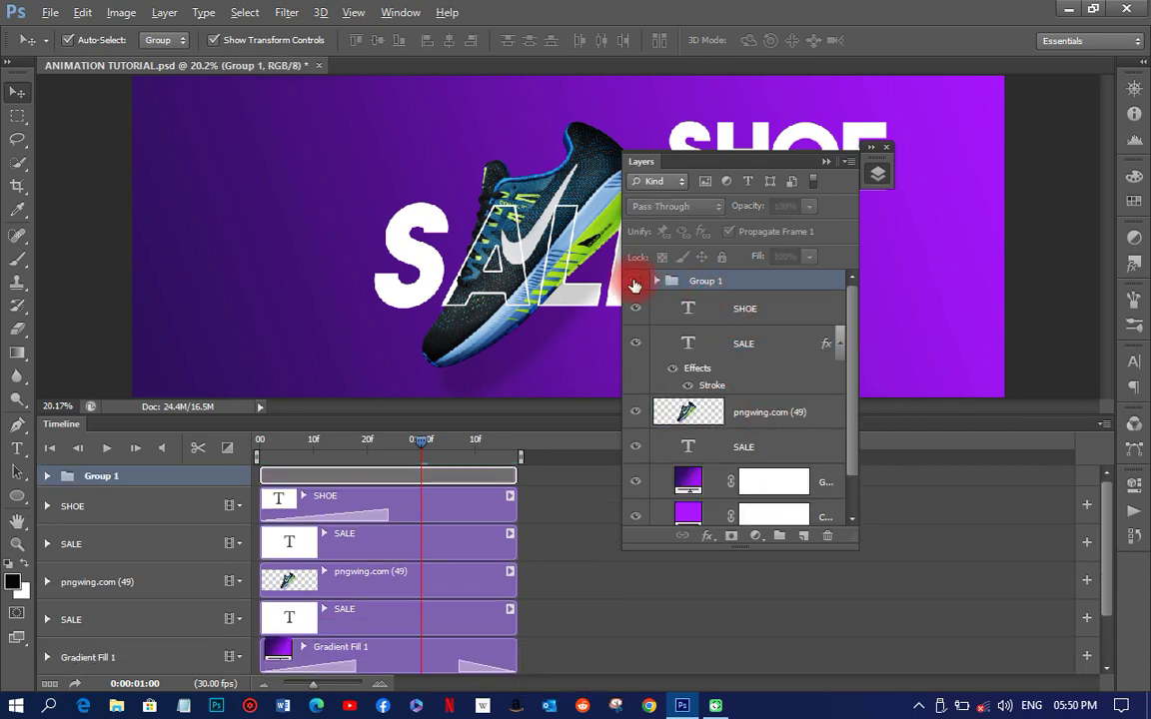
left_click(360, 474)
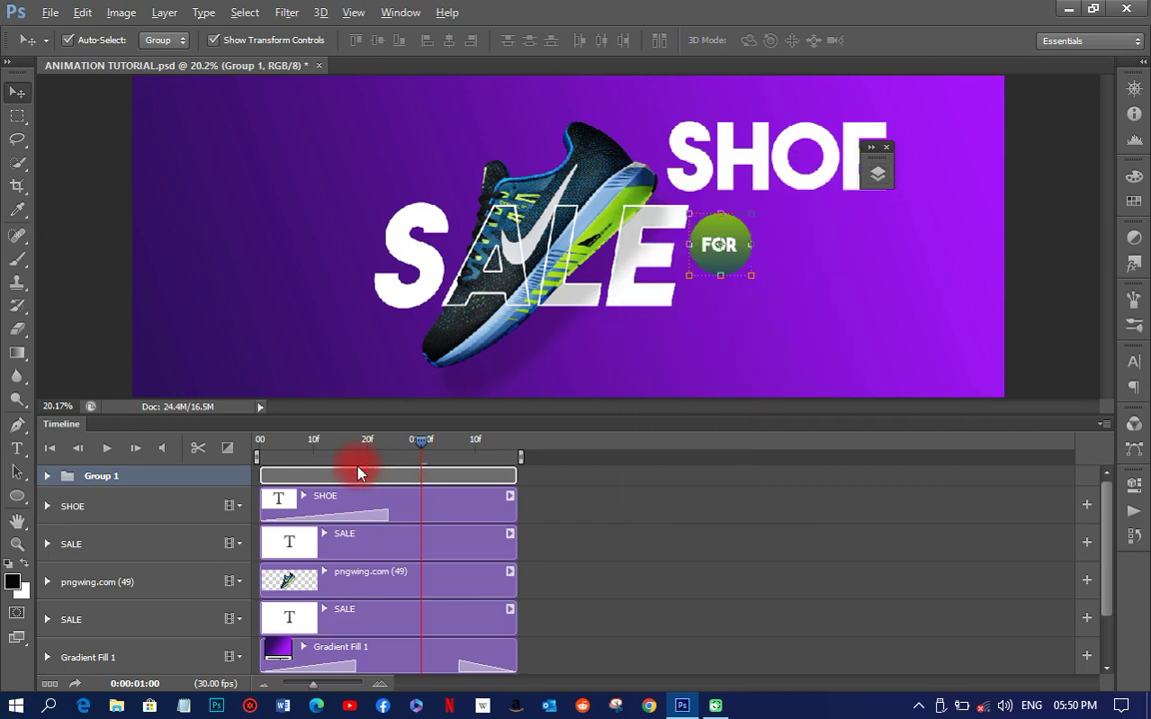
Step: Try to apply a 1 s Fade With Black transition to the Group 1 clip
left_click(224, 449)
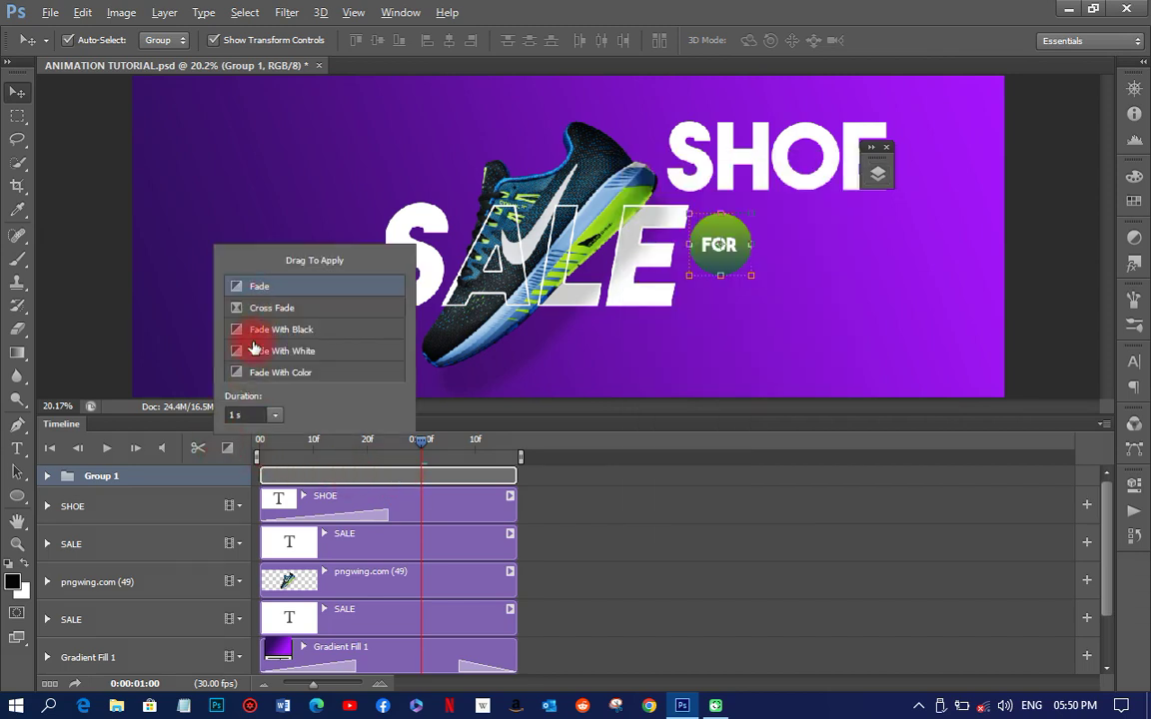
left_click_drag(250, 328, 322, 476)
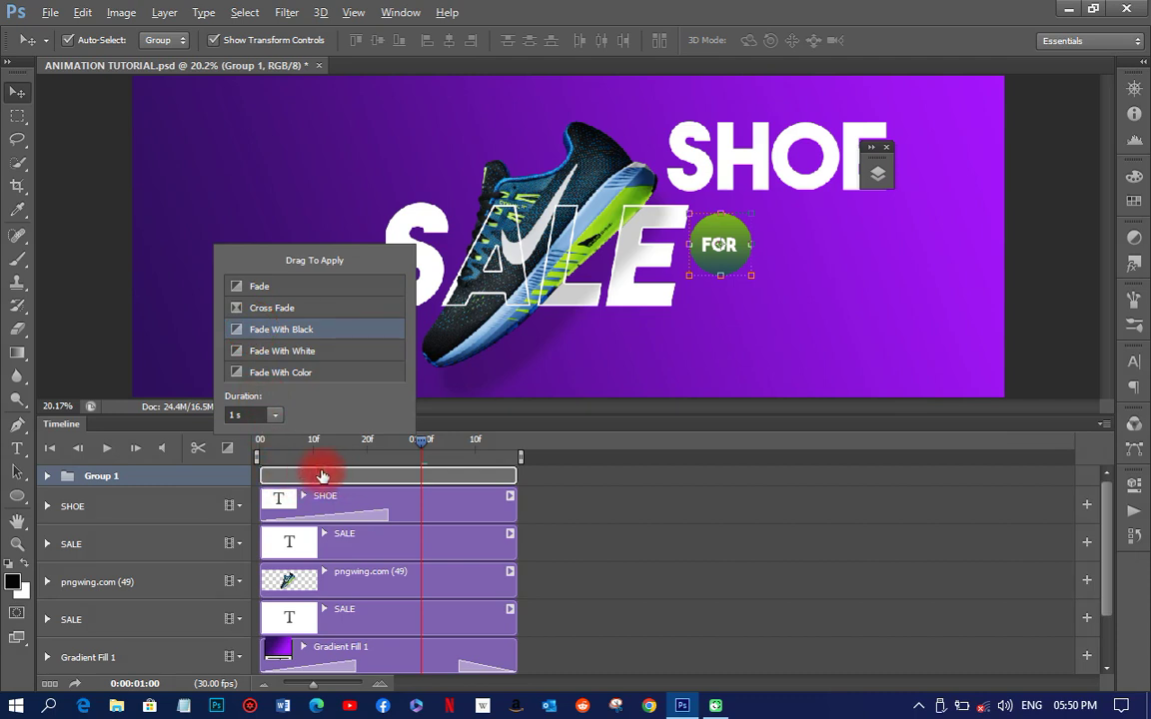
left_click_drag(321, 476, 322, 476)
left_click_drag(323, 477, 322, 480)
Step: Expand Group 1 in the timeline and add a 1 s Fade With White transition to the start of the FOR clip
left_click(45, 477)
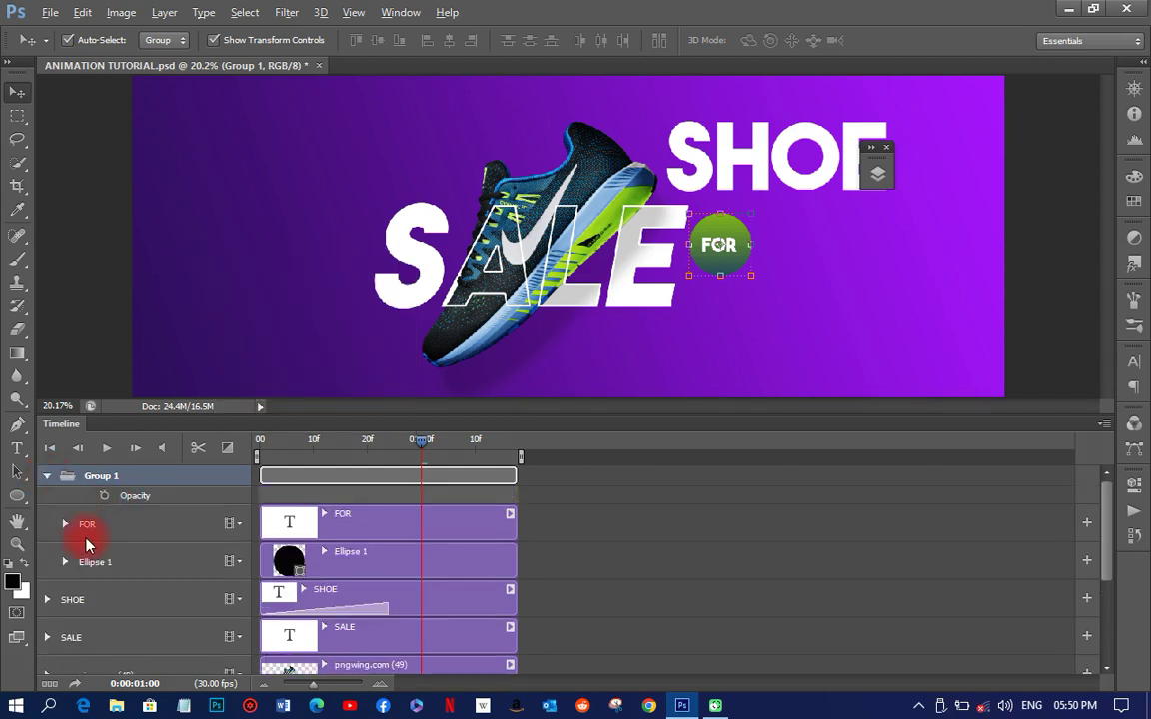
left_click(112, 538)
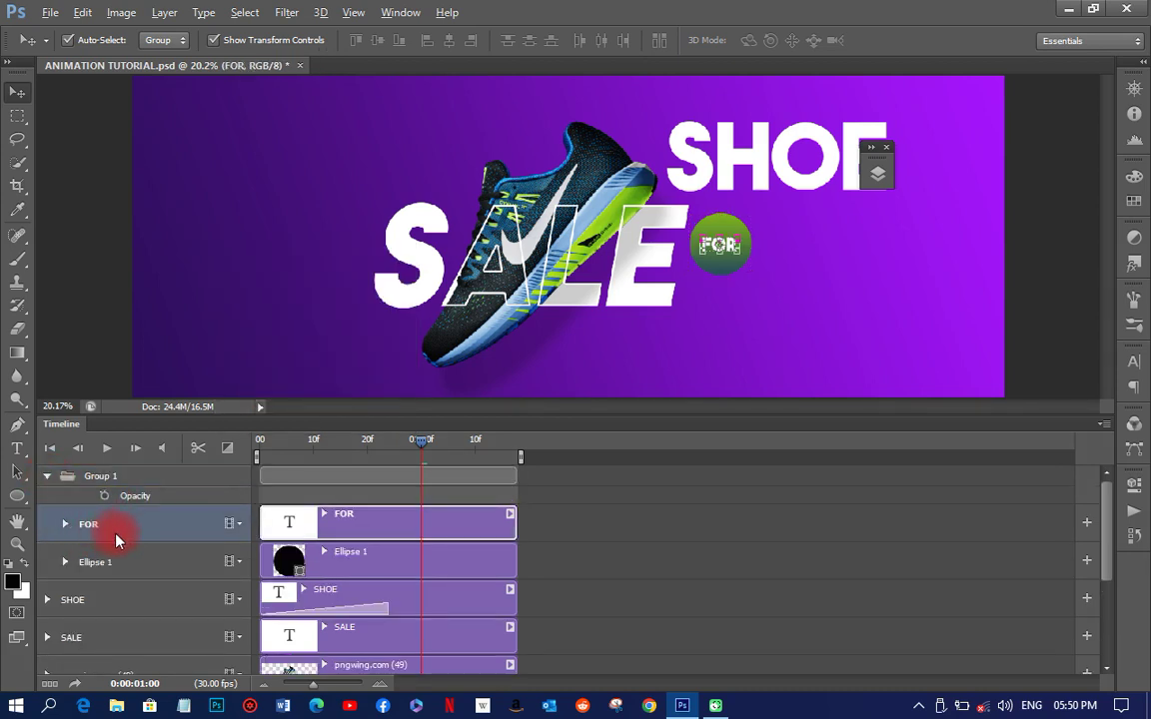
left_click(227, 447)
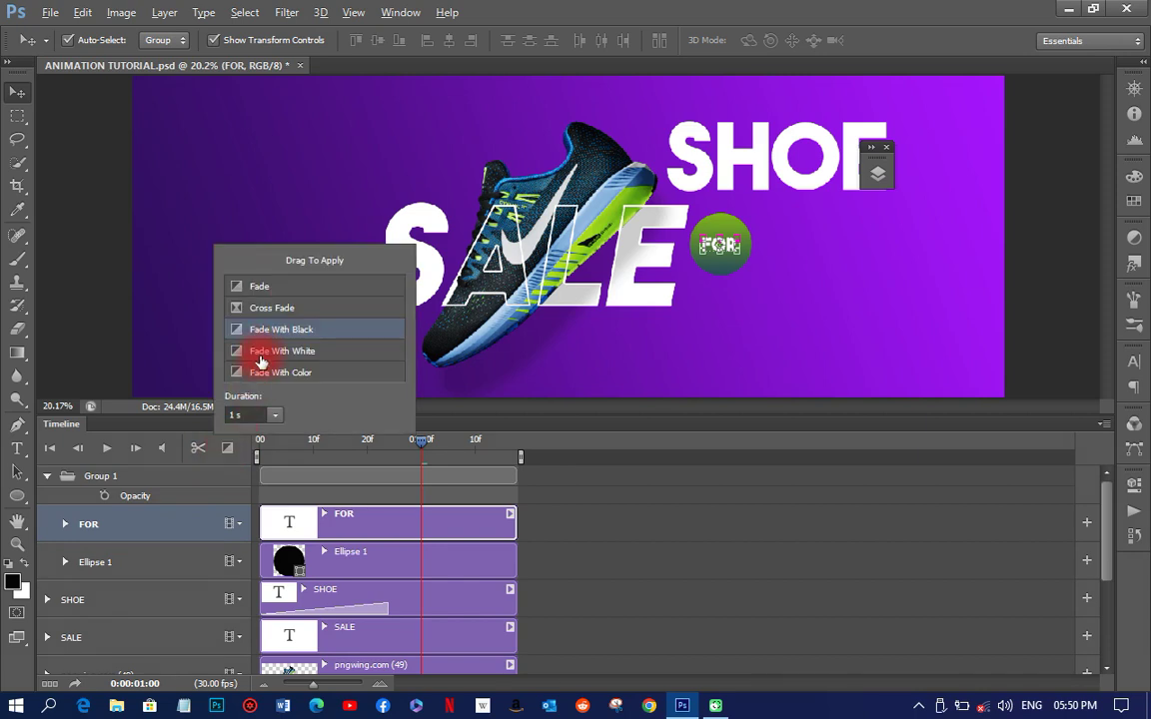
left_click(268, 358)
left_click_drag(268, 358, 322, 525)
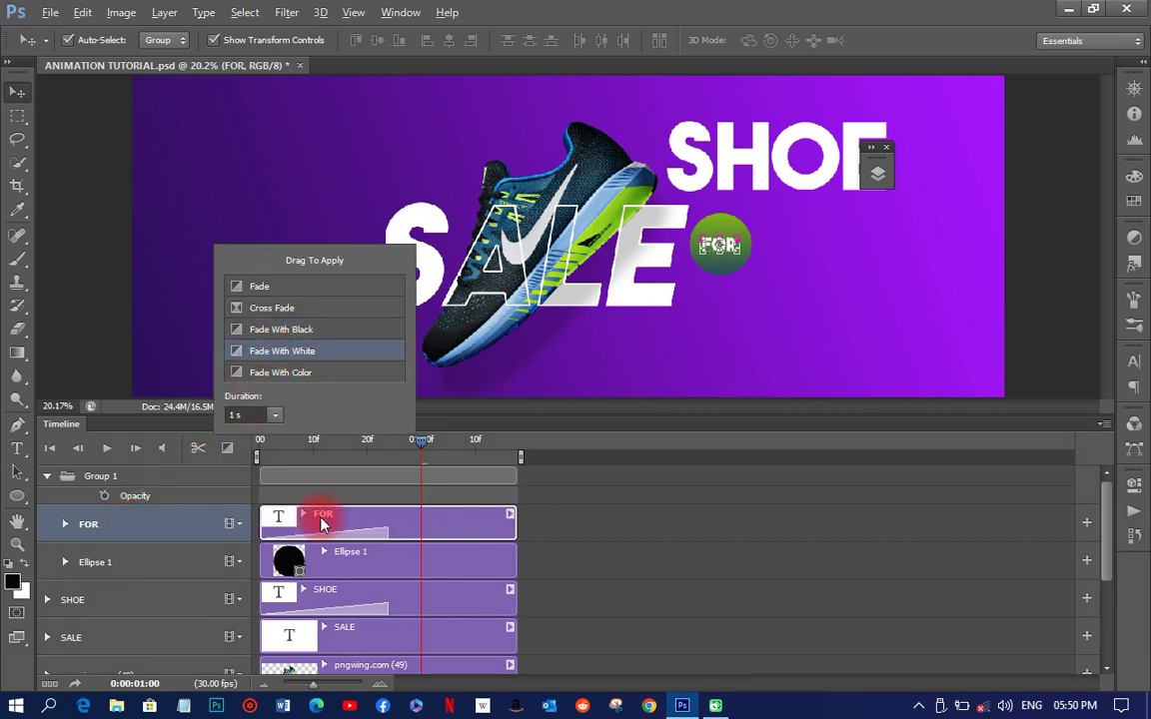
Step: Try to apply a 1 s Fade With White transition to the Ellipse 1 clip
left_click(321, 553)
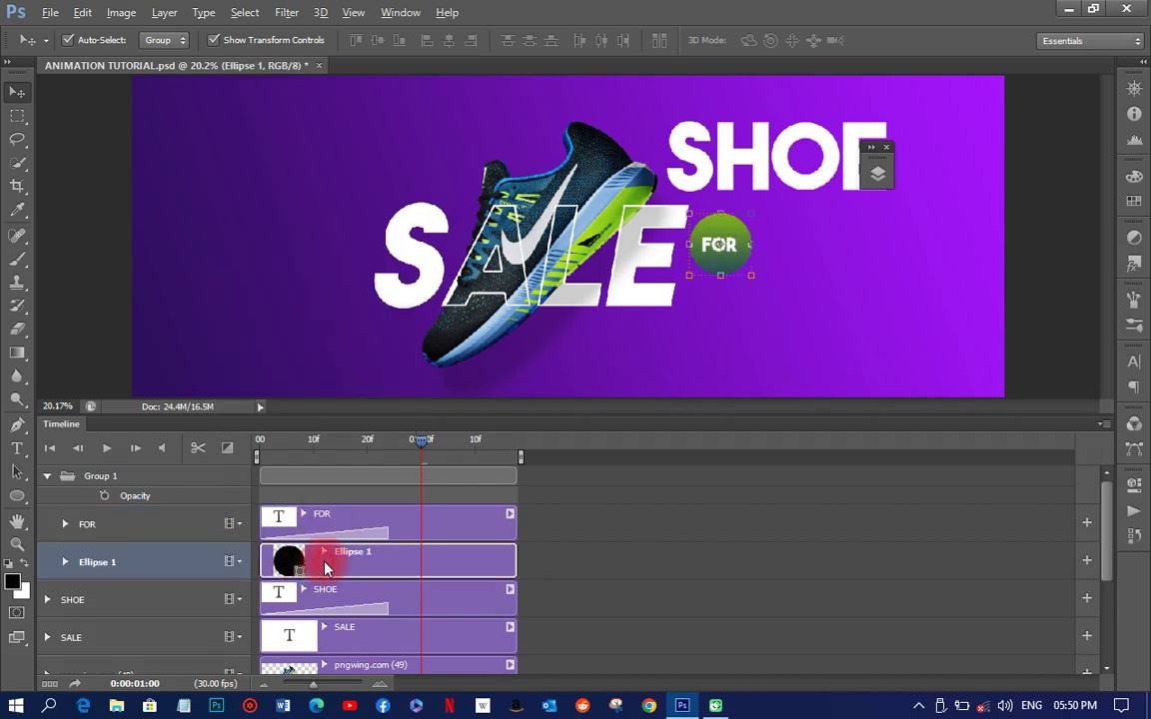
left_click(226, 447)
left_click(281, 354)
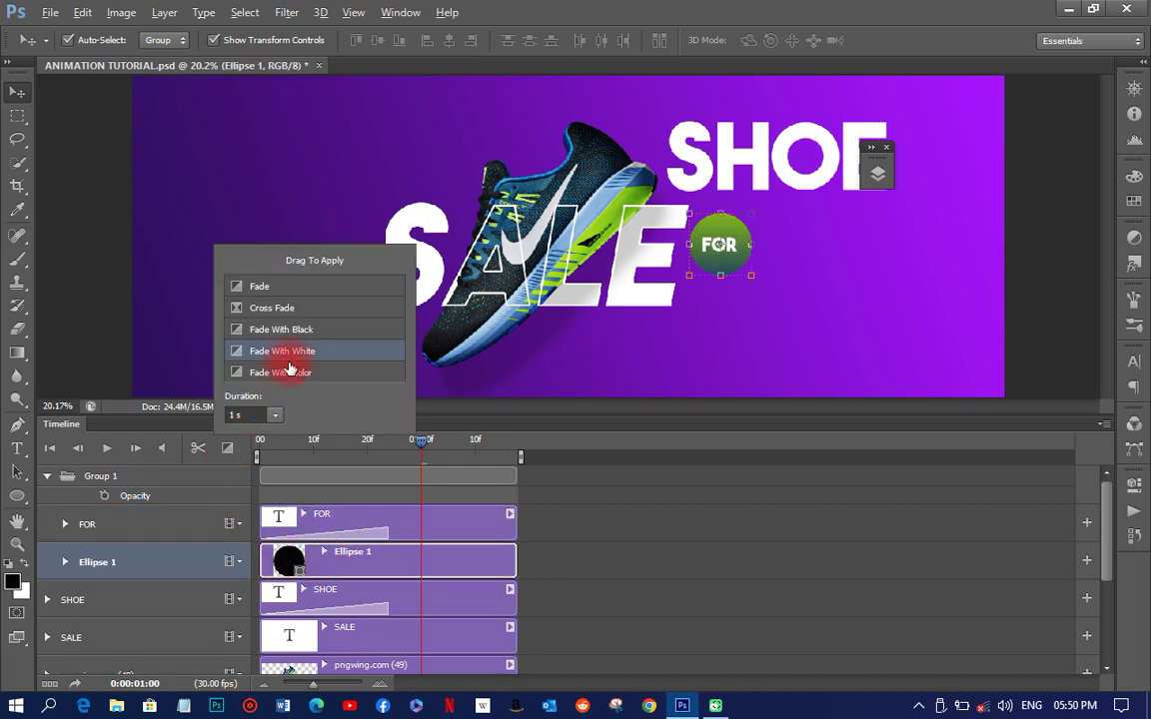
left_click_drag(277, 357, 287, 612)
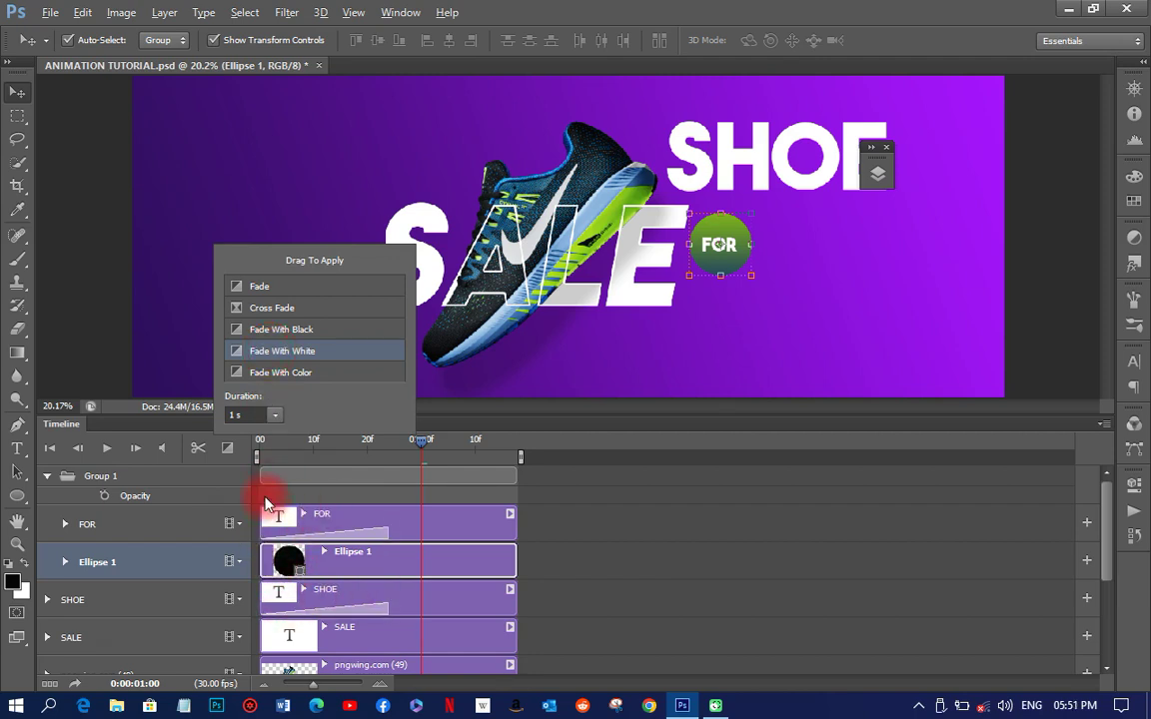
Step: Collapse Group 1 and shift its clip to start at about 15f and the SHOE clip to start at about 8f
left_click(45, 481)
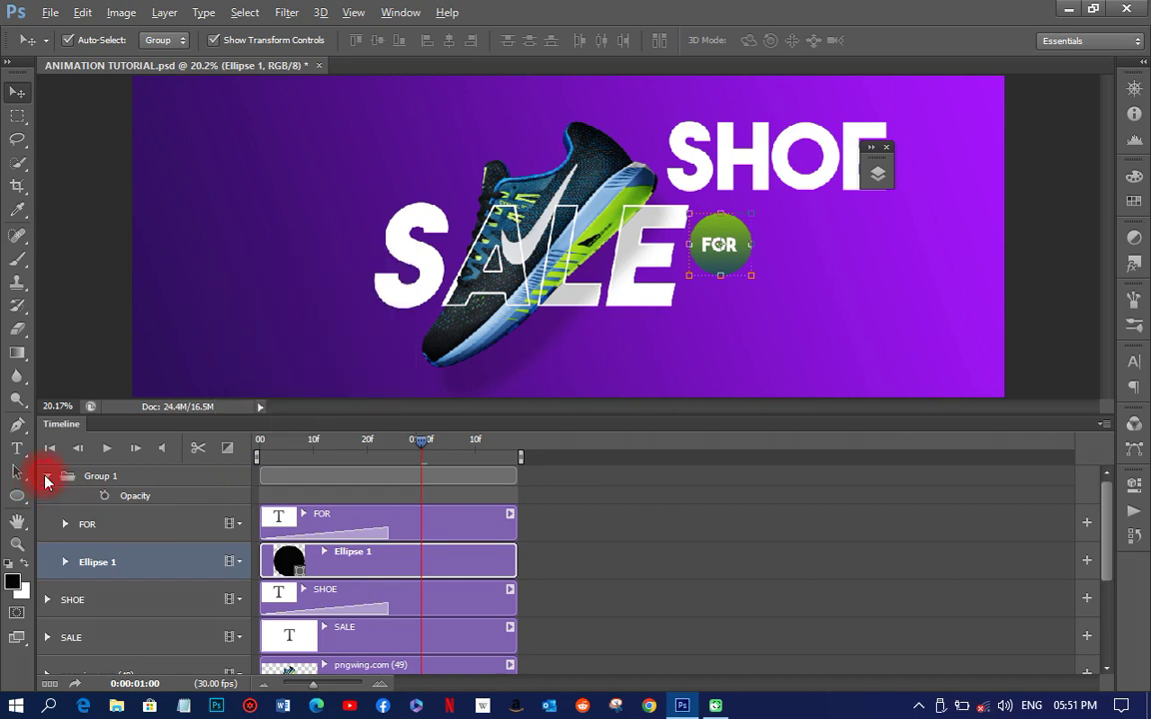
left_click(45, 481)
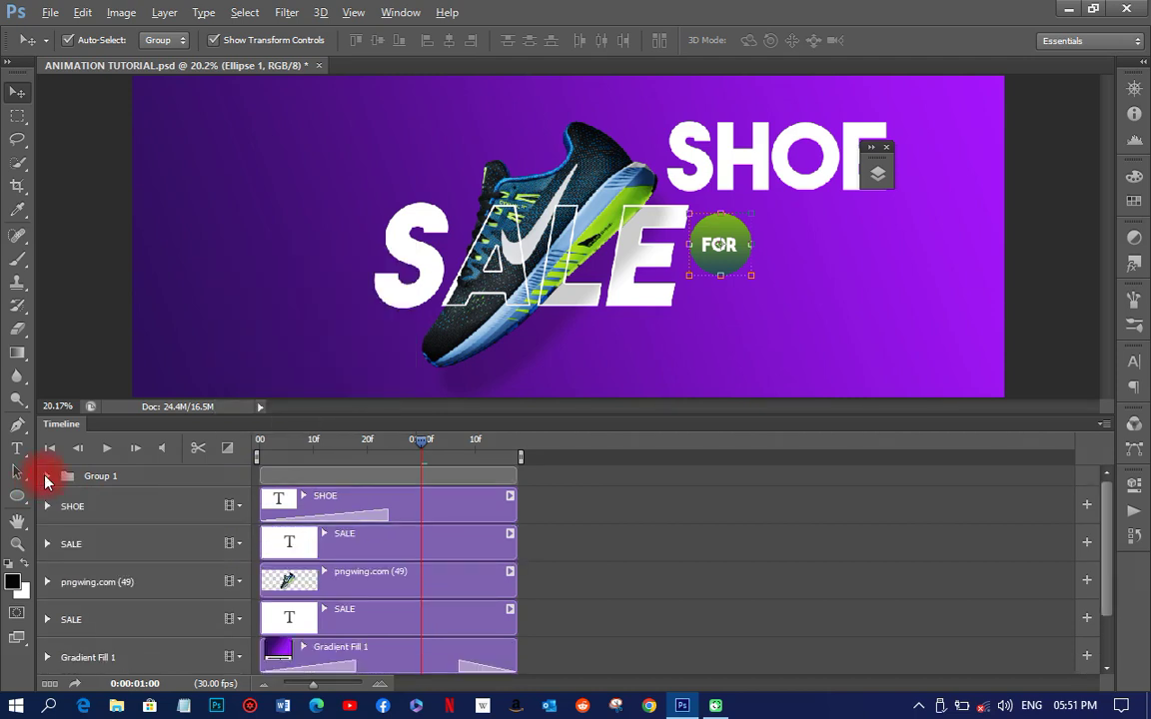
left_click(333, 477)
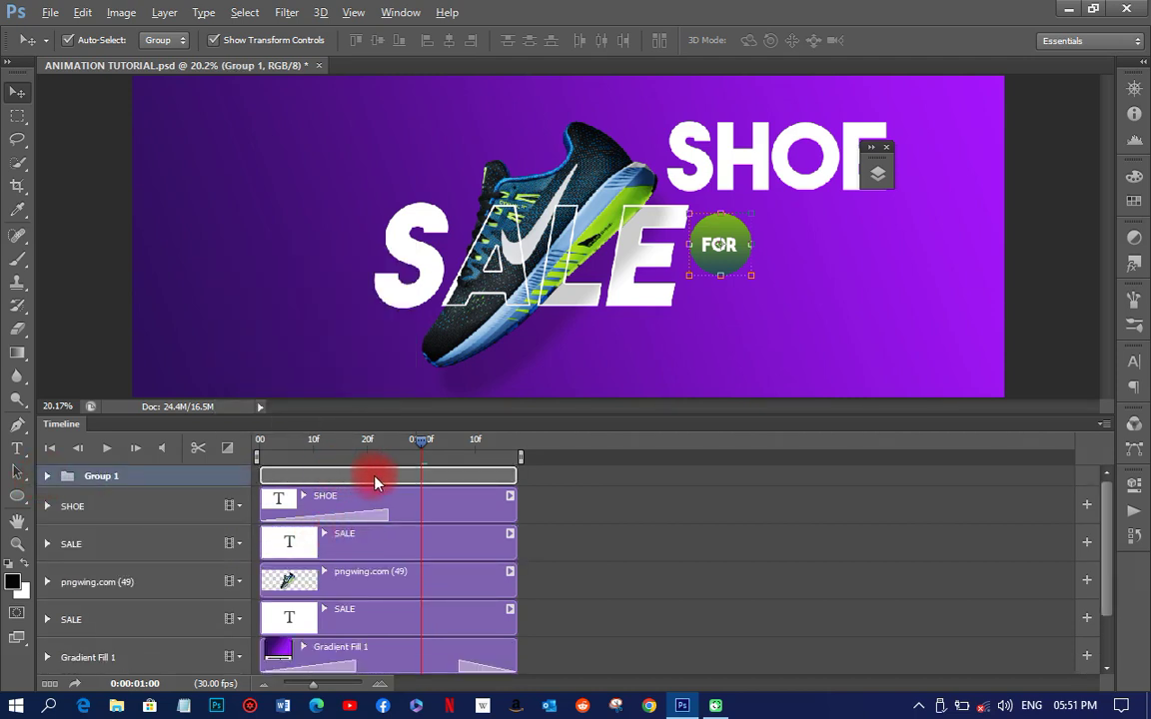
left_click_drag(405, 477, 414, 485)
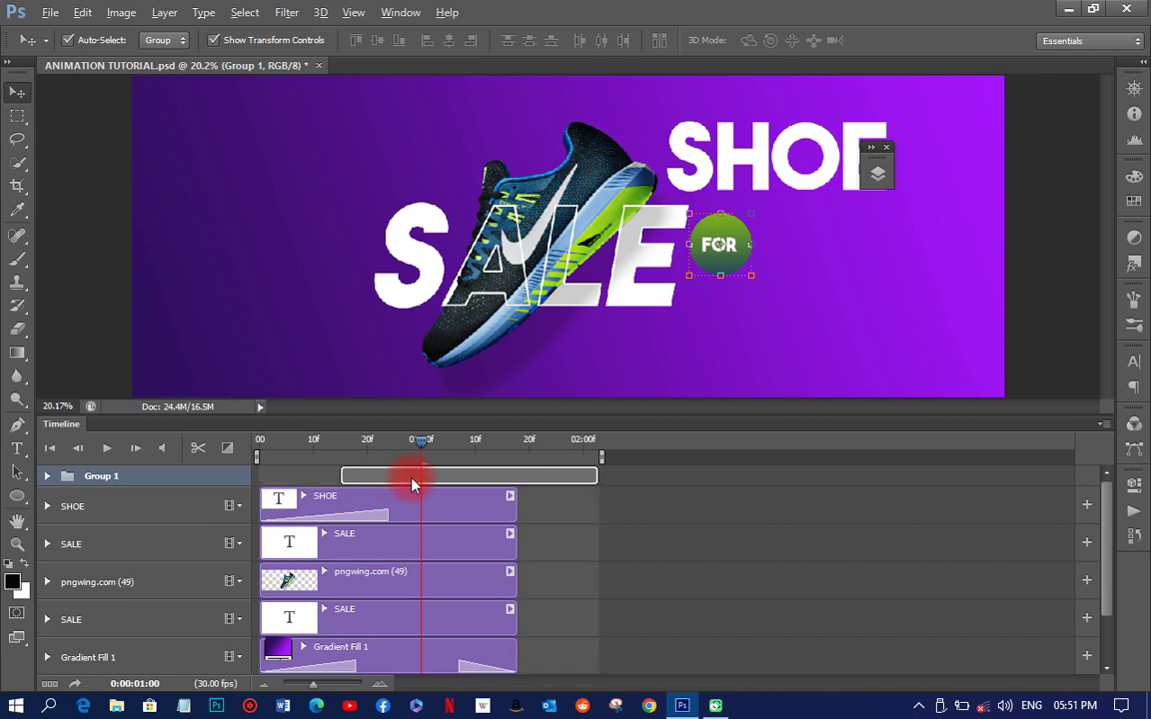
left_click(324, 506)
left_click_drag(325, 509, 367, 504)
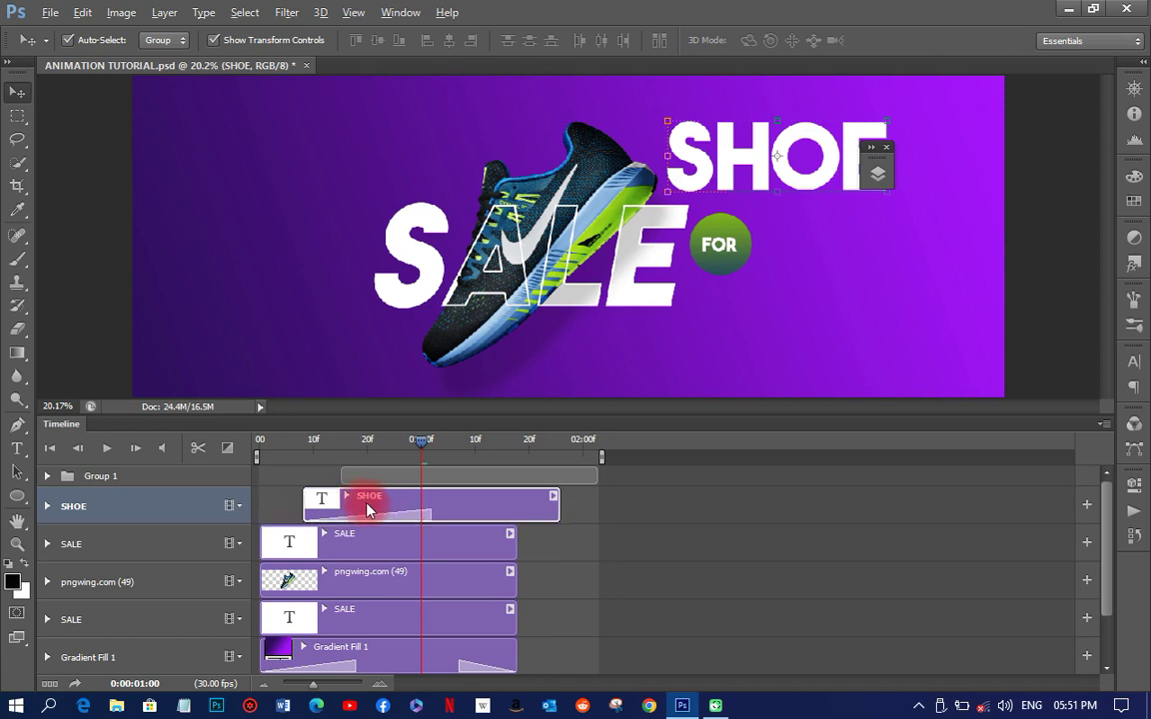
Step: Shift both SALE text clips along the timeline so that each starts at about 15f
left_click(334, 548)
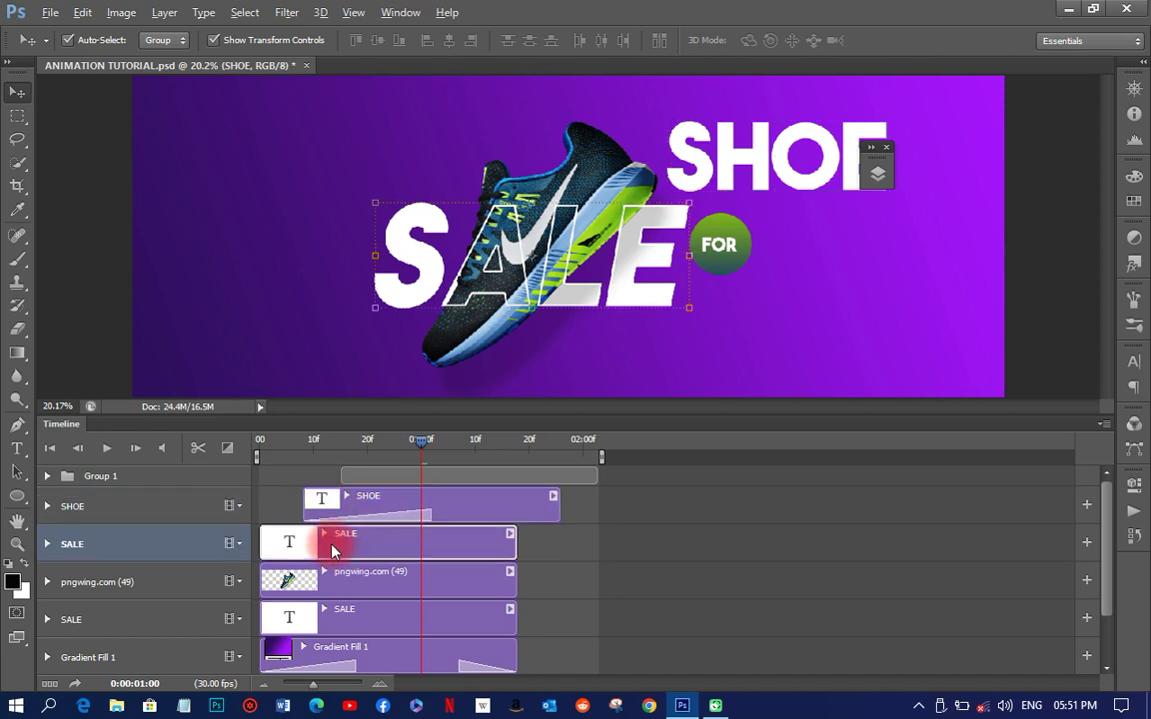
left_click_drag(334, 549, 416, 556)
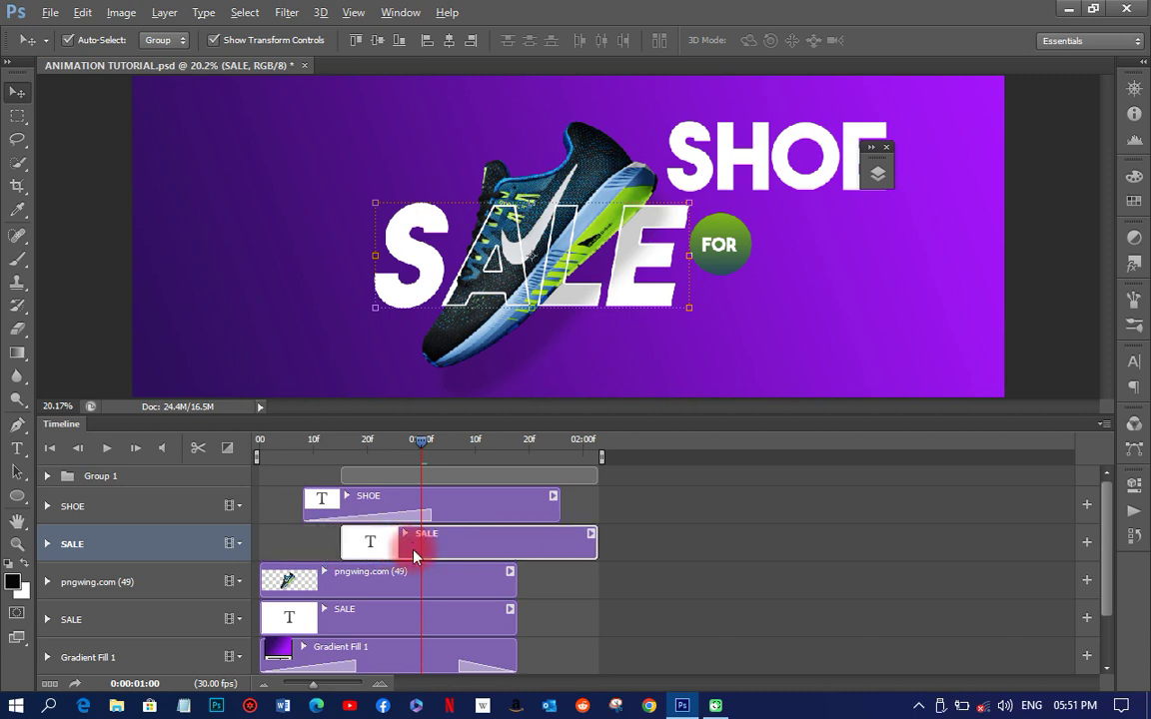
left_click(378, 615)
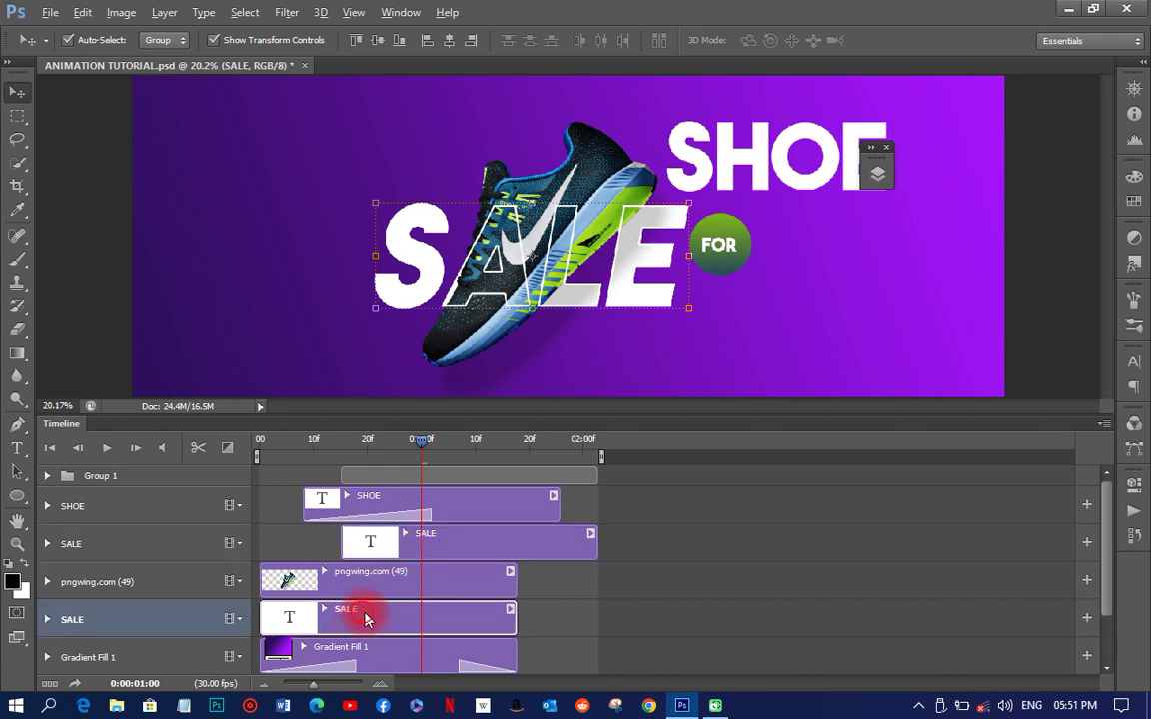
left_click_drag(418, 613, 439, 615)
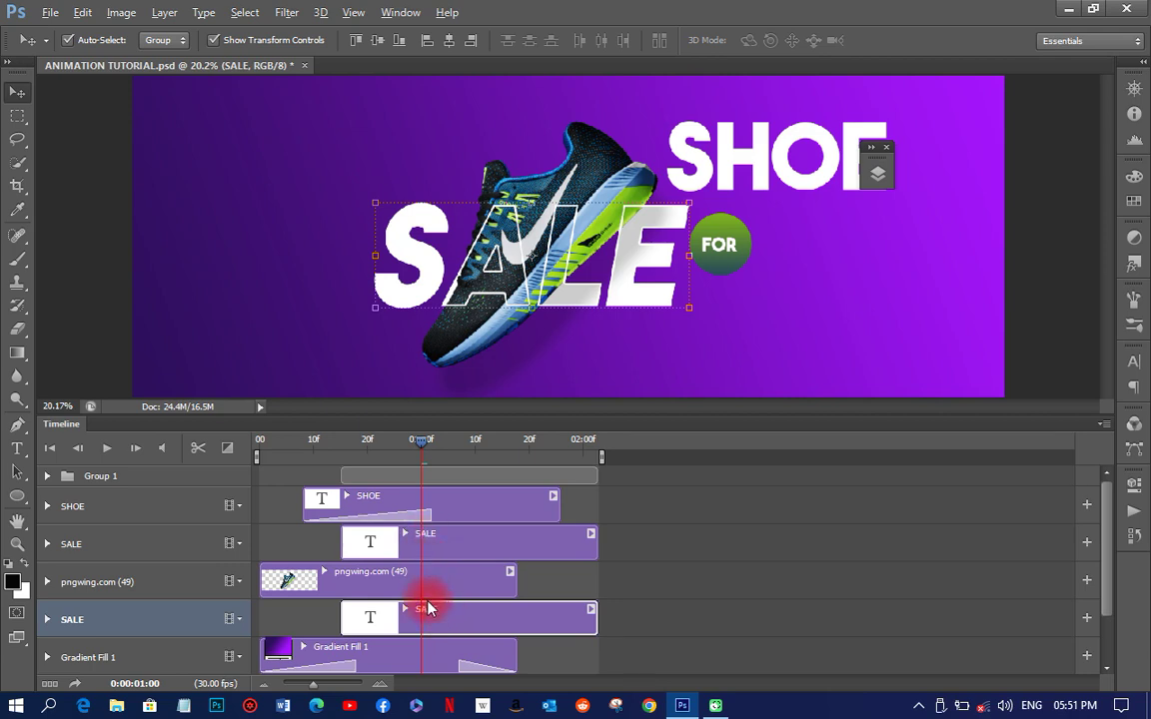
scroll(353, 525, "down", 2)
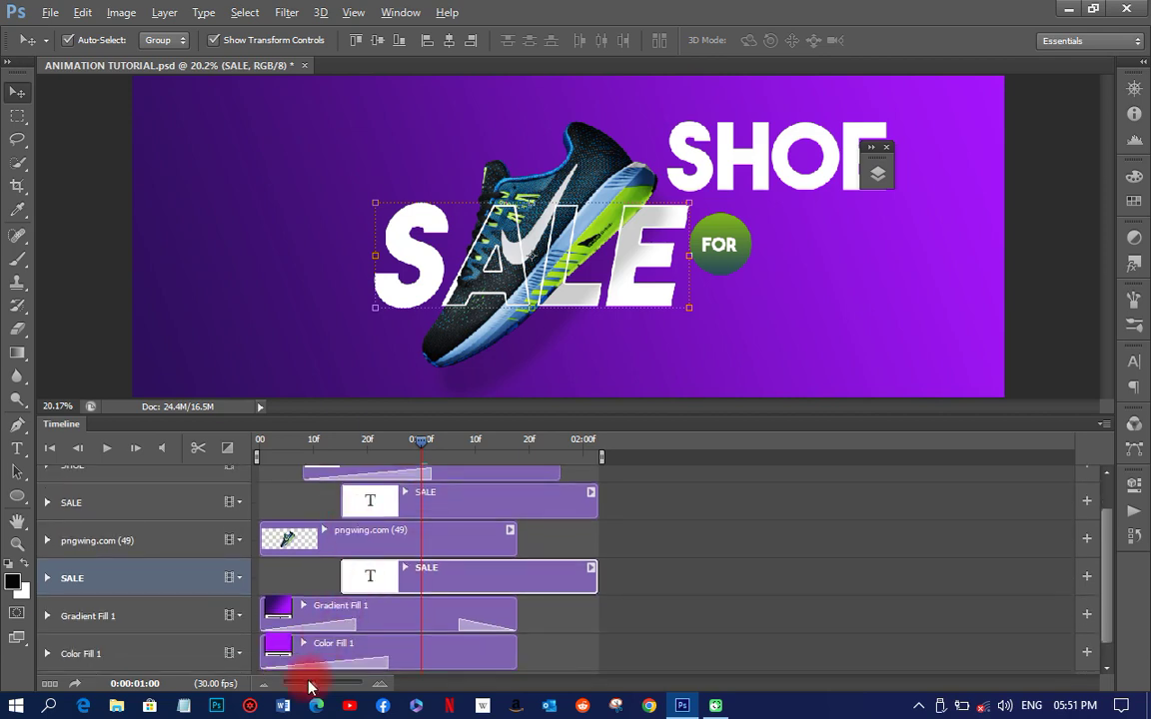
scroll(311, 687, "down", 1)
scroll(343, 631, "up", 2)
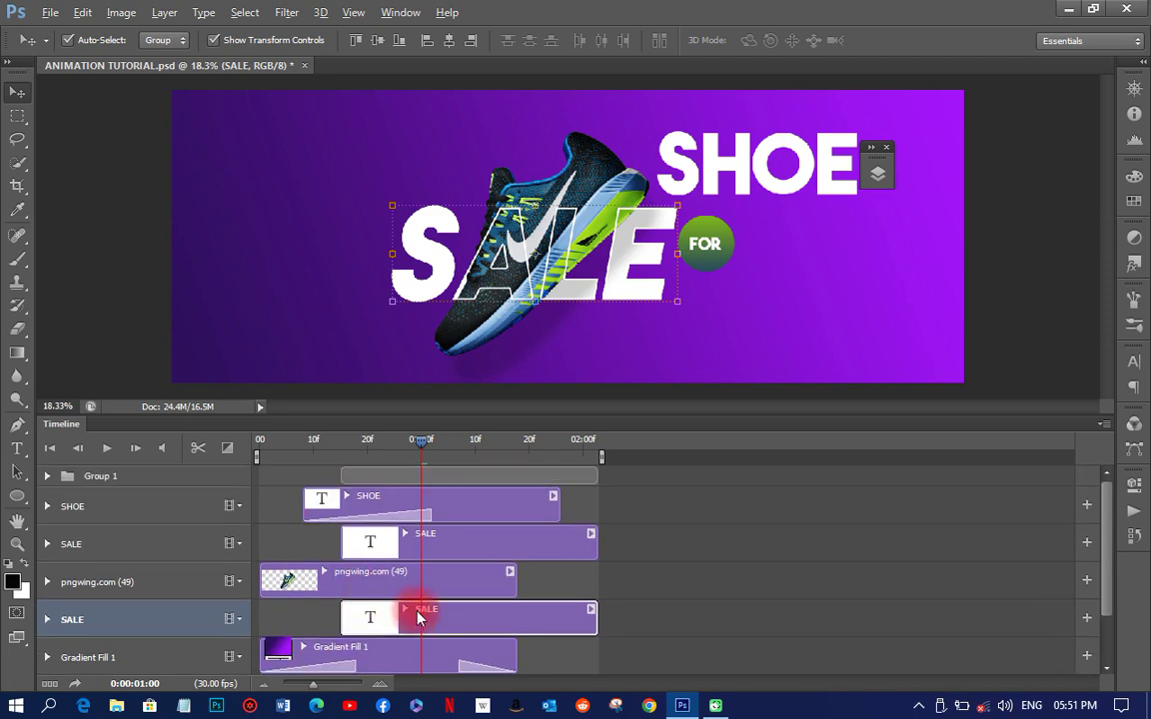
Step: Add a 1 s Fade With Color transition to the start of the pngwing.com (49) clip and set the transition color to purple 4c078a
left_click(339, 583)
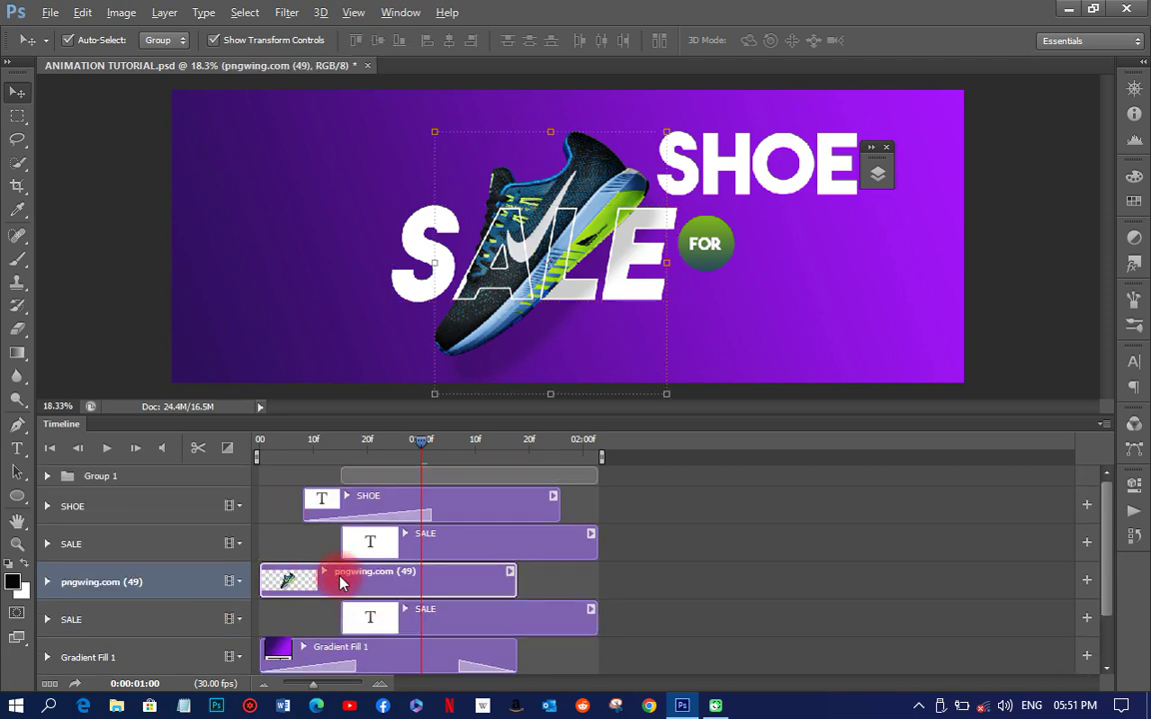
left_click(229, 450)
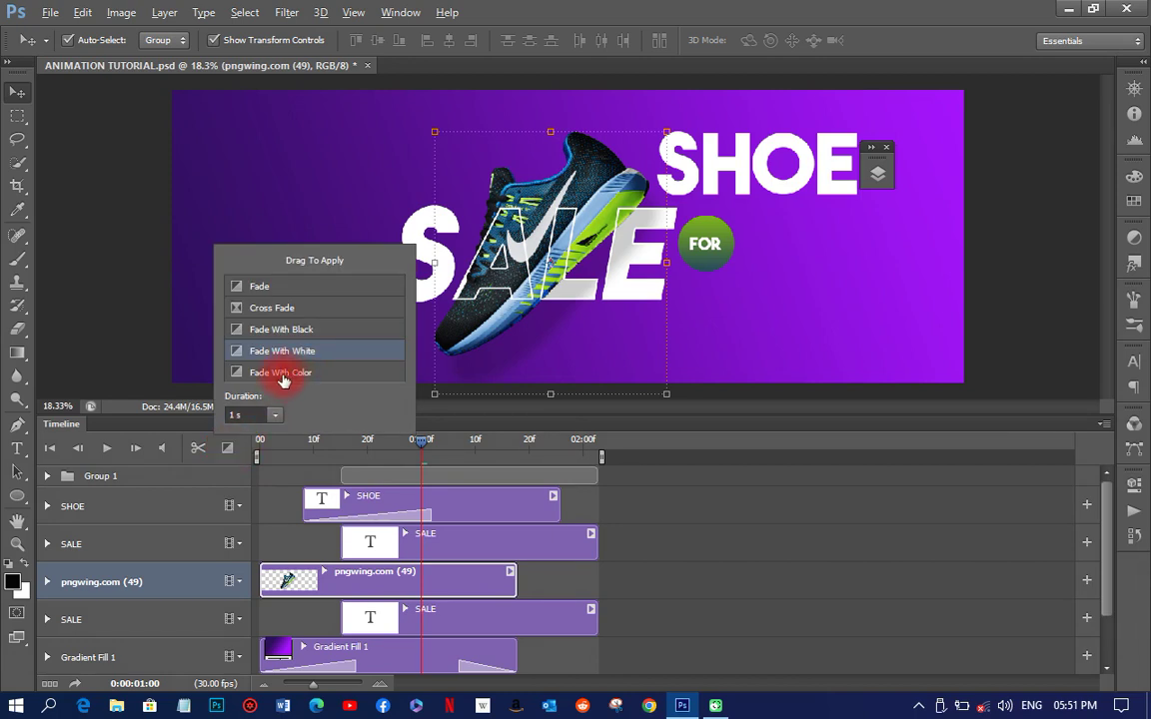
left_click_drag(274, 378, 272, 592)
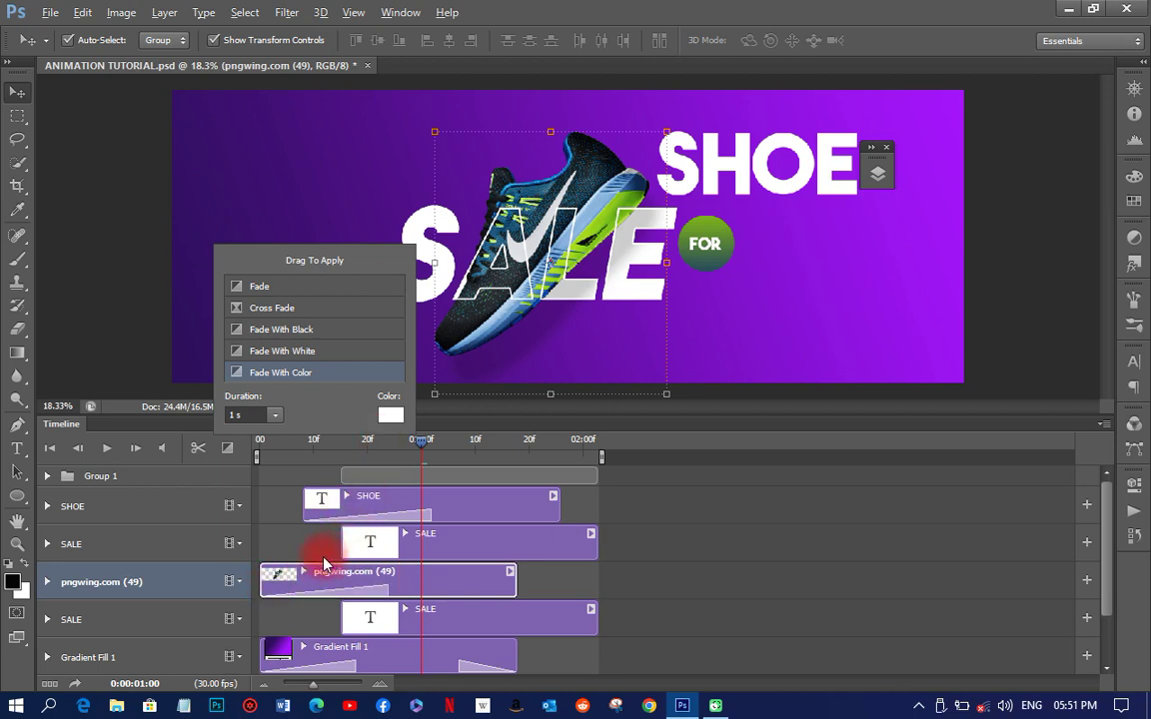
left_click(396, 417)
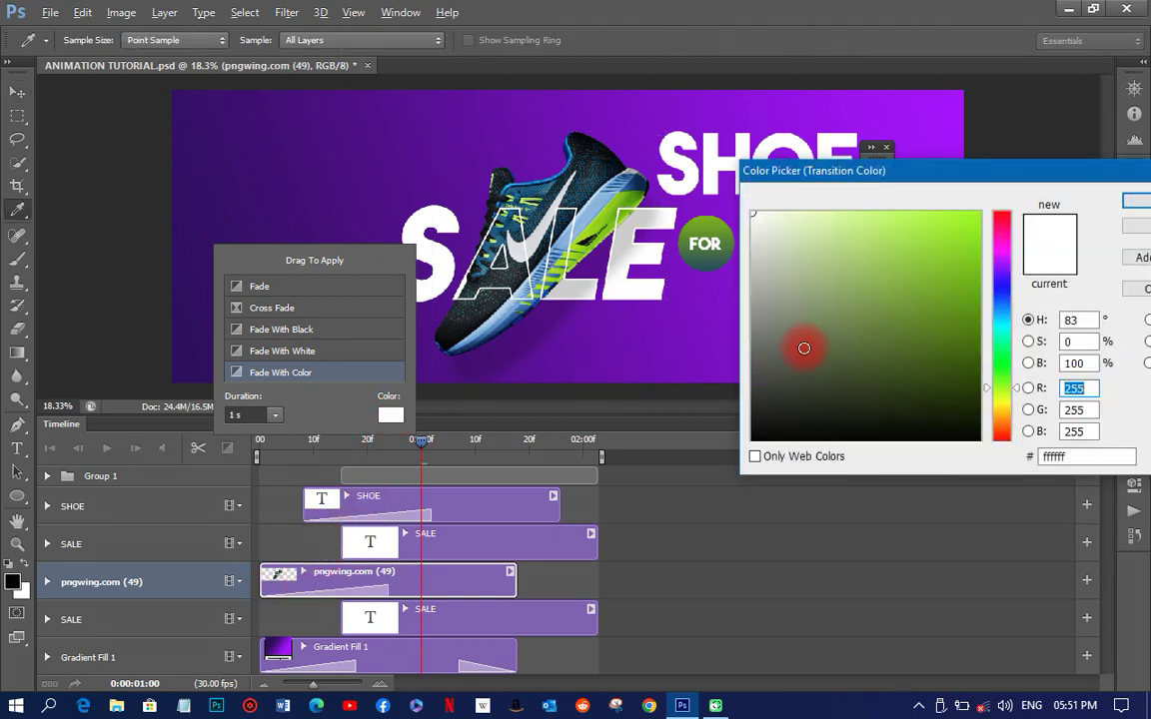
left_click(383, 150)
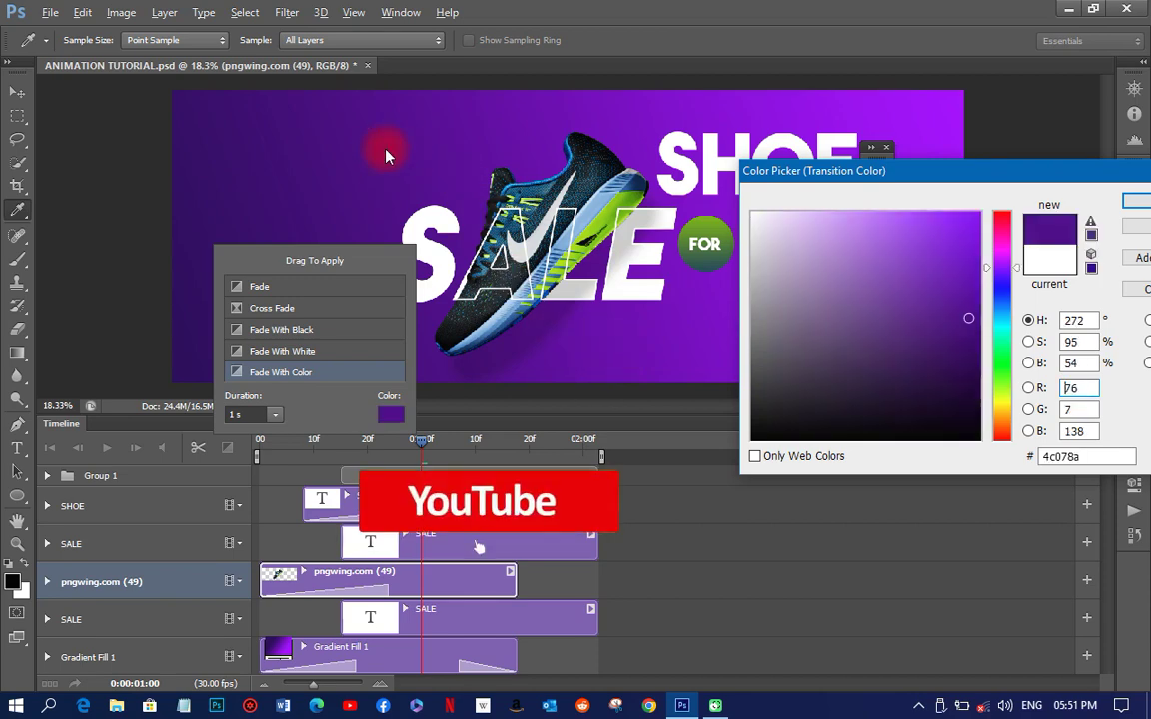
left_click(1139, 198)
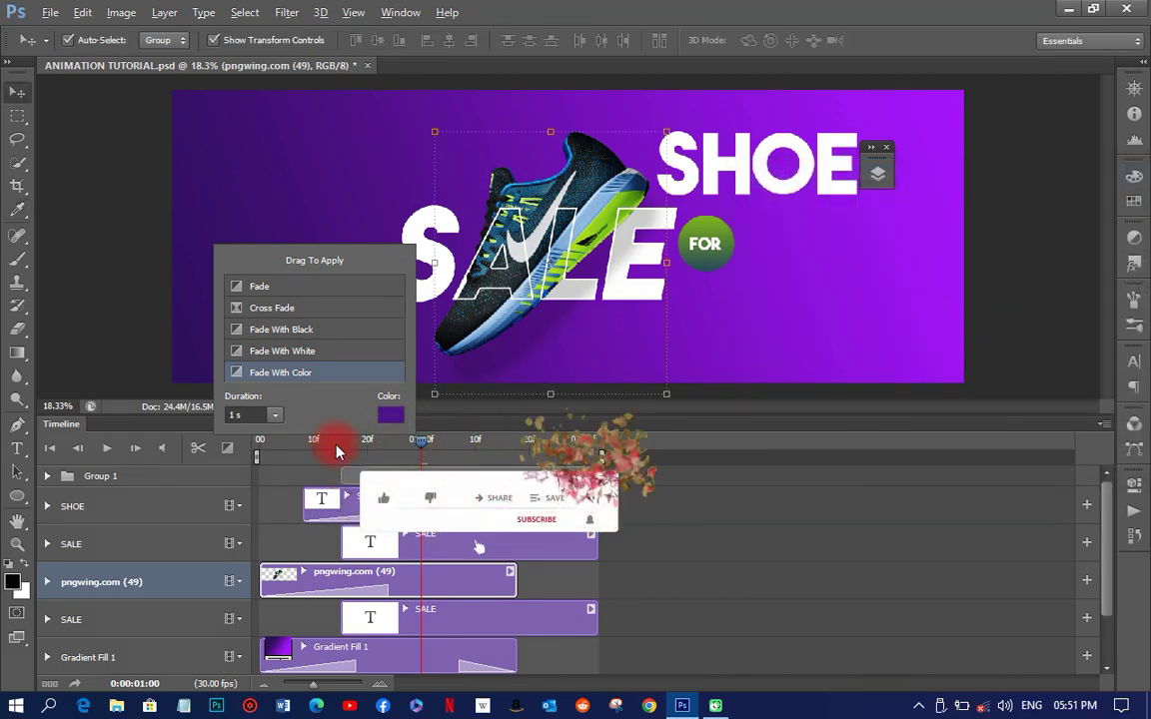
Step: Preview the banner animation from the start of the timeline and stop the playback
left_click_drag(424, 449, 226, 460)
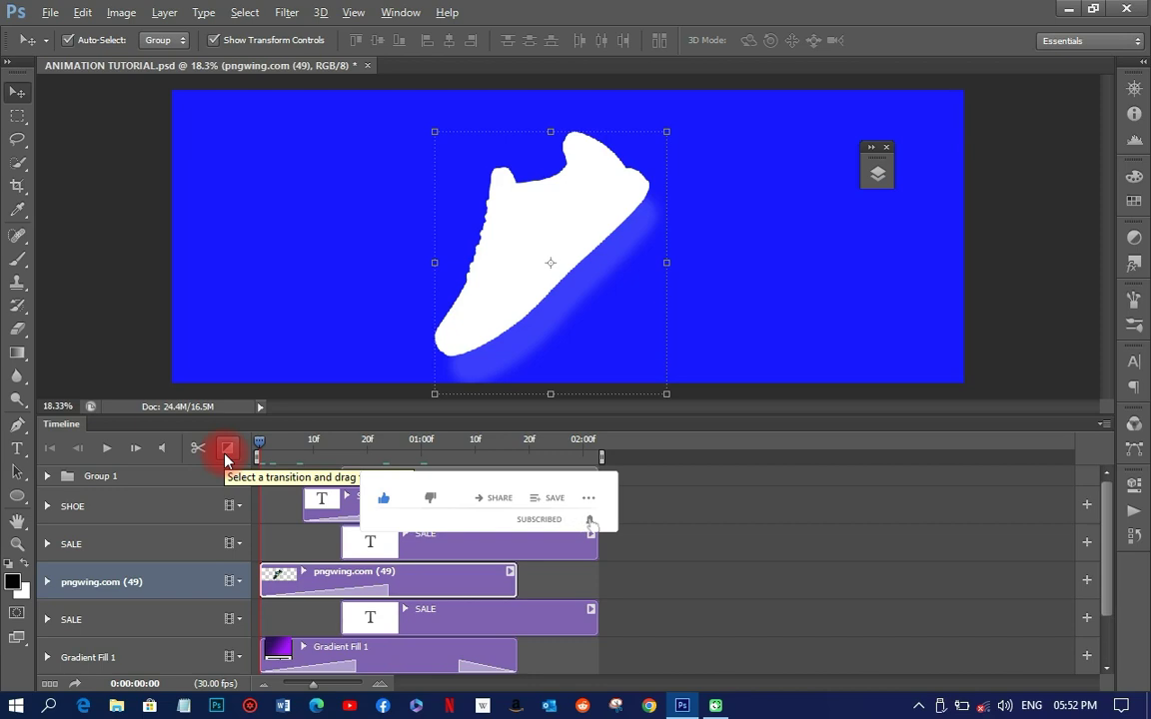
left_click(110, 455)
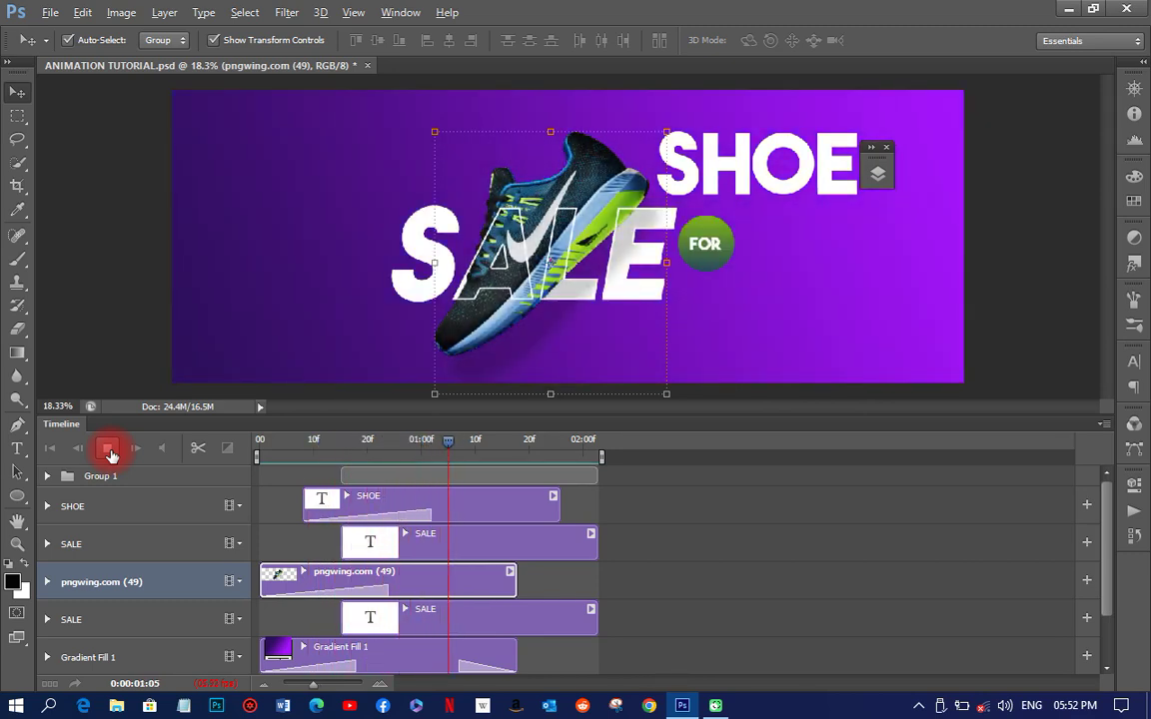
key("space")
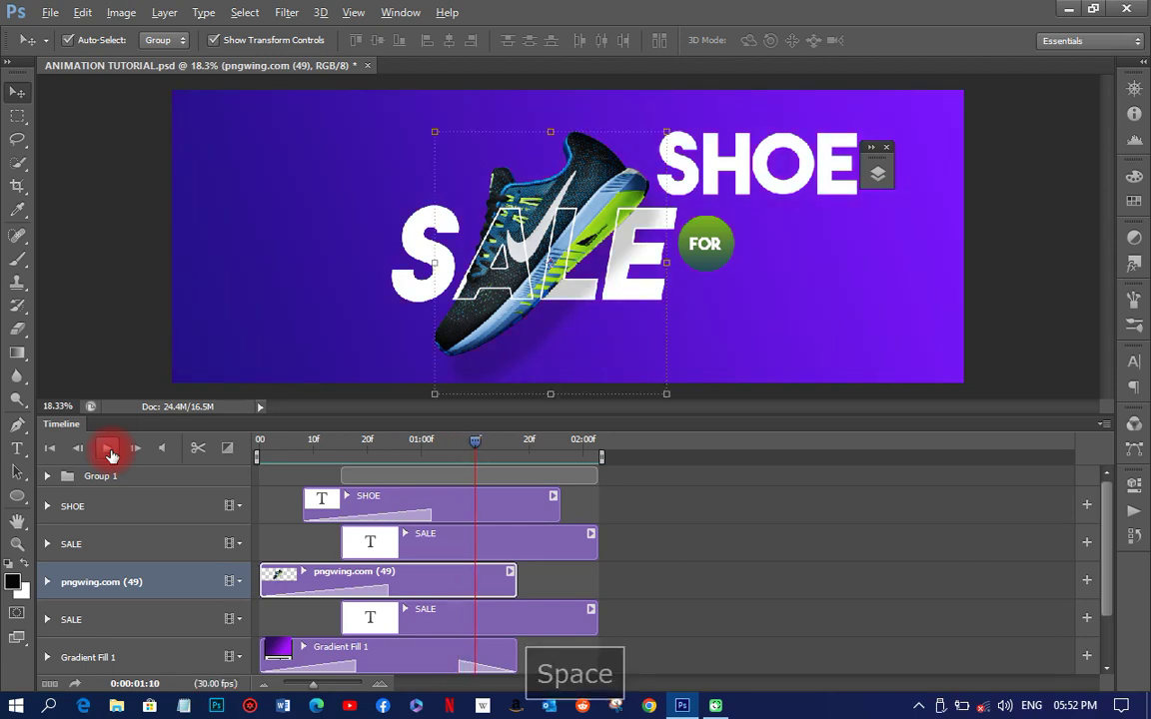
Step: Extend the Gradient Fill 1 and Color Fill 1 clips so both end level with the SALE clips, just past 02:00f
scroll(379, 568, "down", 2)
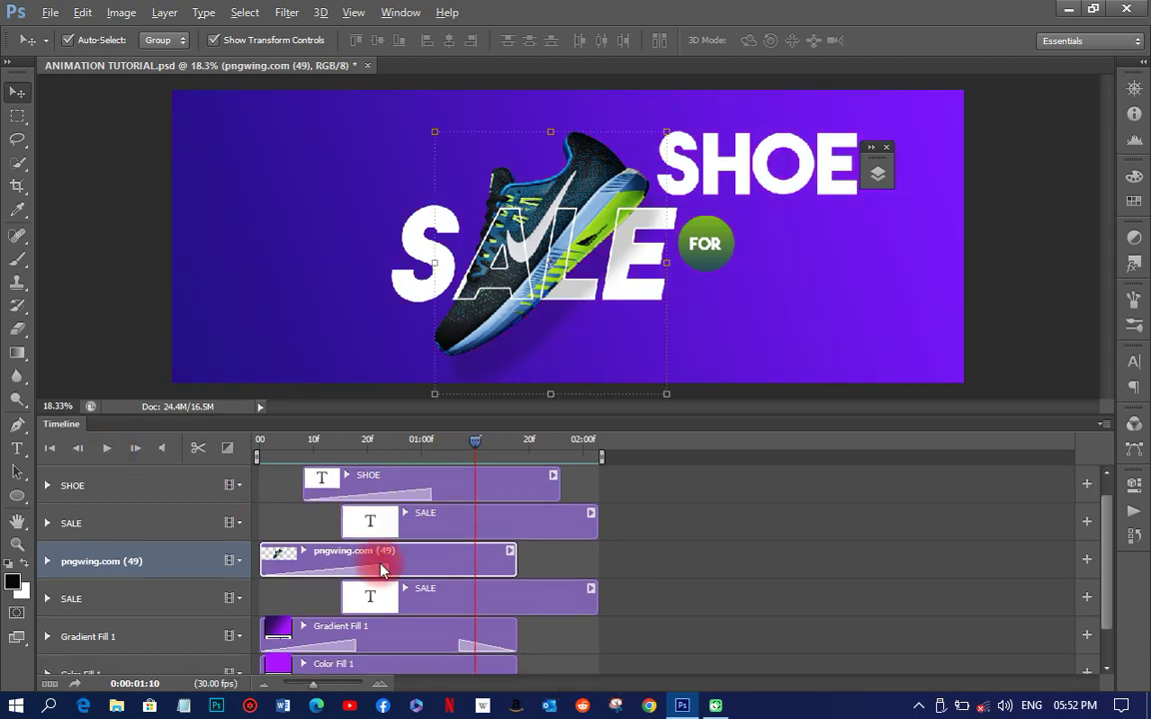
left_click(509, 619)
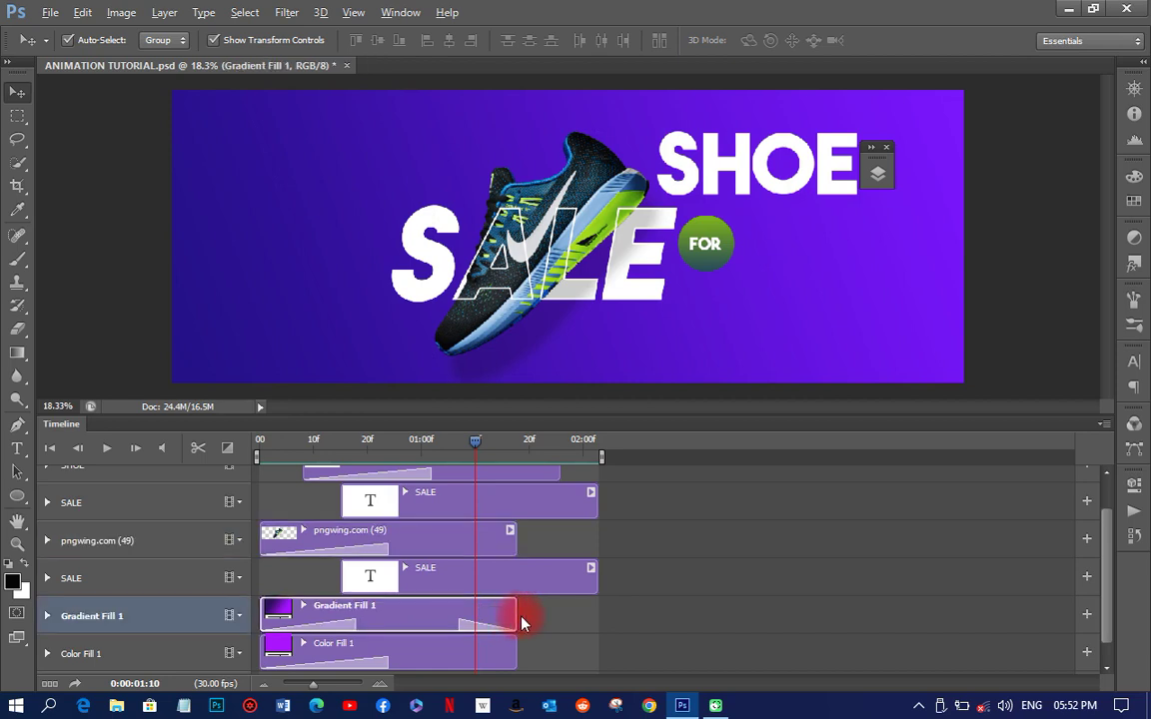
left_click_drag(516, 616, 600, 619)
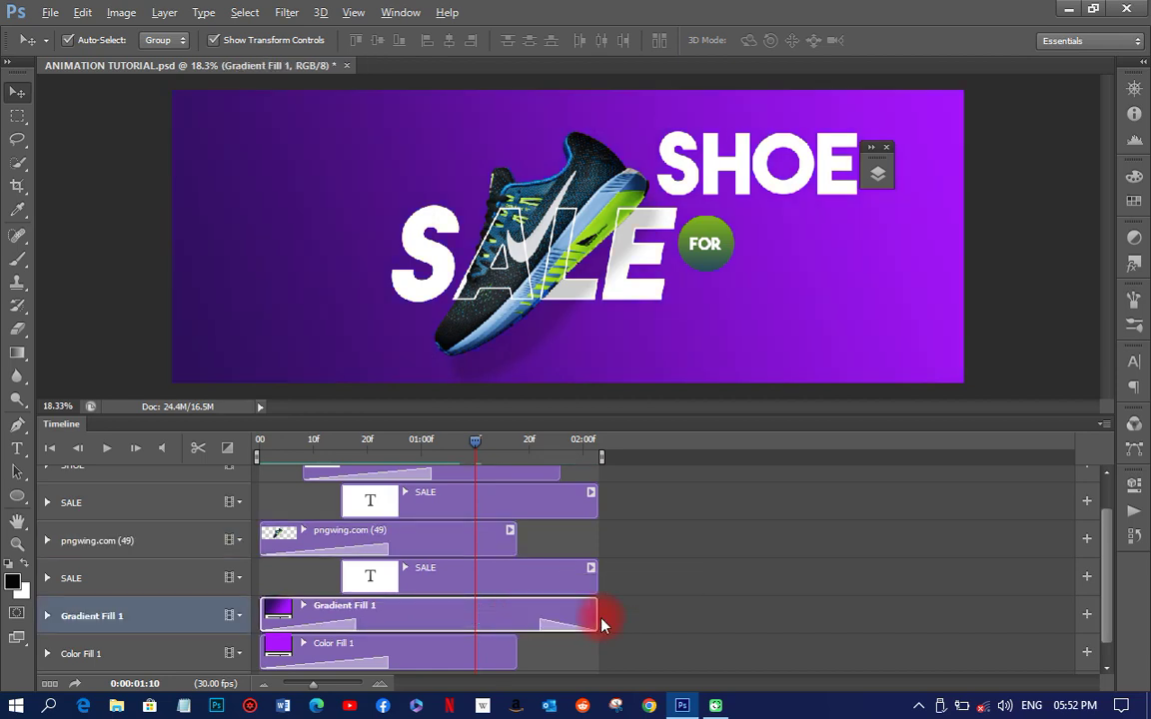
left_click(499, 655)
left_click_drag(513, 651, 590, 651)
scroll(590, 650, "up", 1)
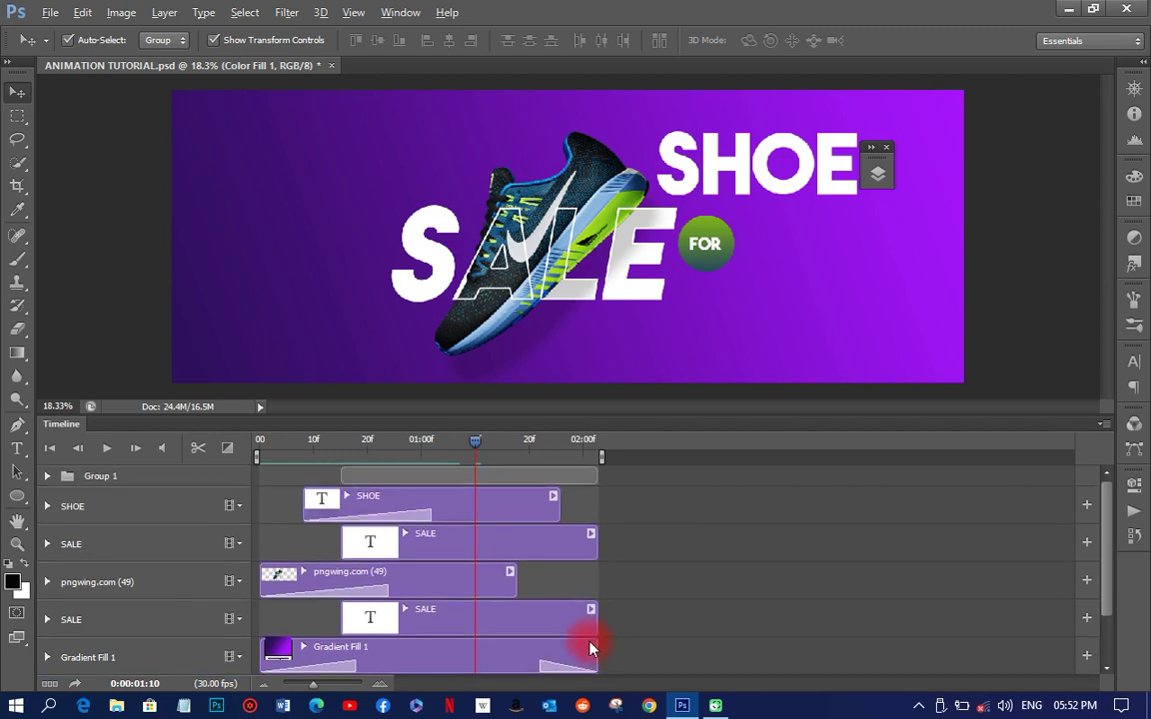
Step: Extend the SHOE and pngwing.com (49) clips so both end level with the SALE clips, just past 02:00f
left_click_drag(555, 505, 598, 506)
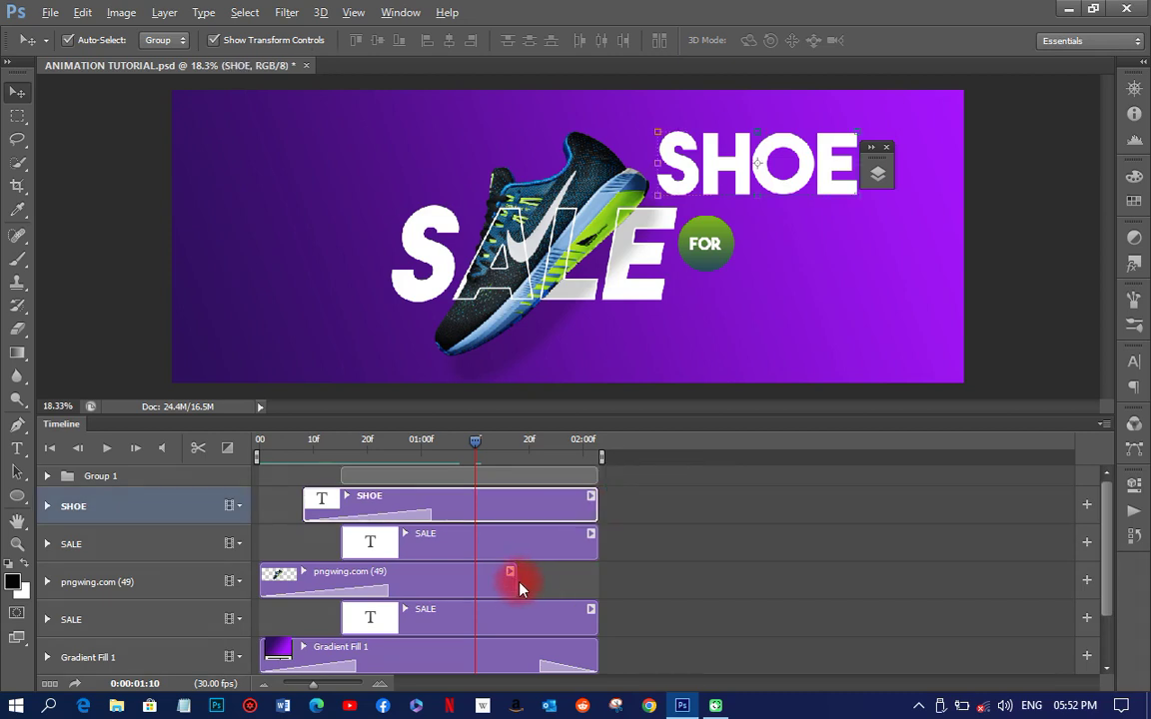
left_click_drag(517, 588, 597, 588)
scroll(580, 583, "down", 1)
scroll(581, 583, "up", 1)
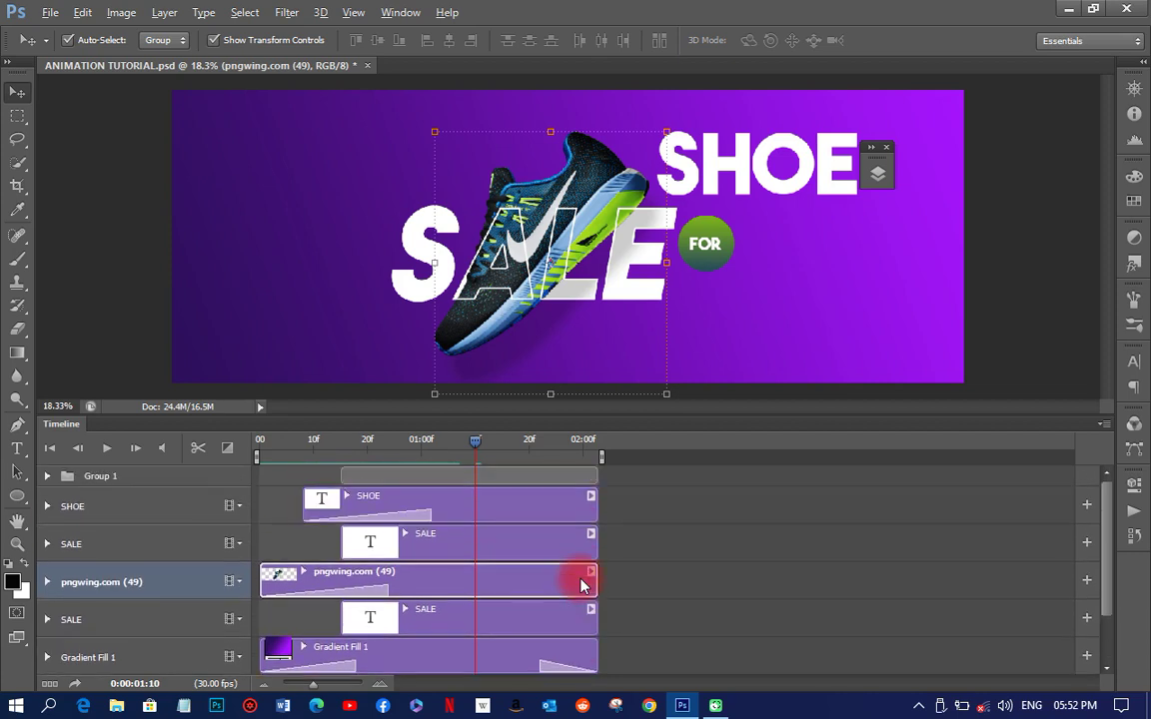
Step: Ungroup Group 1 into the separate FOR and Ellipse 1 layers and move the collapsed Layers panel off the banner
left_click(47, 476)
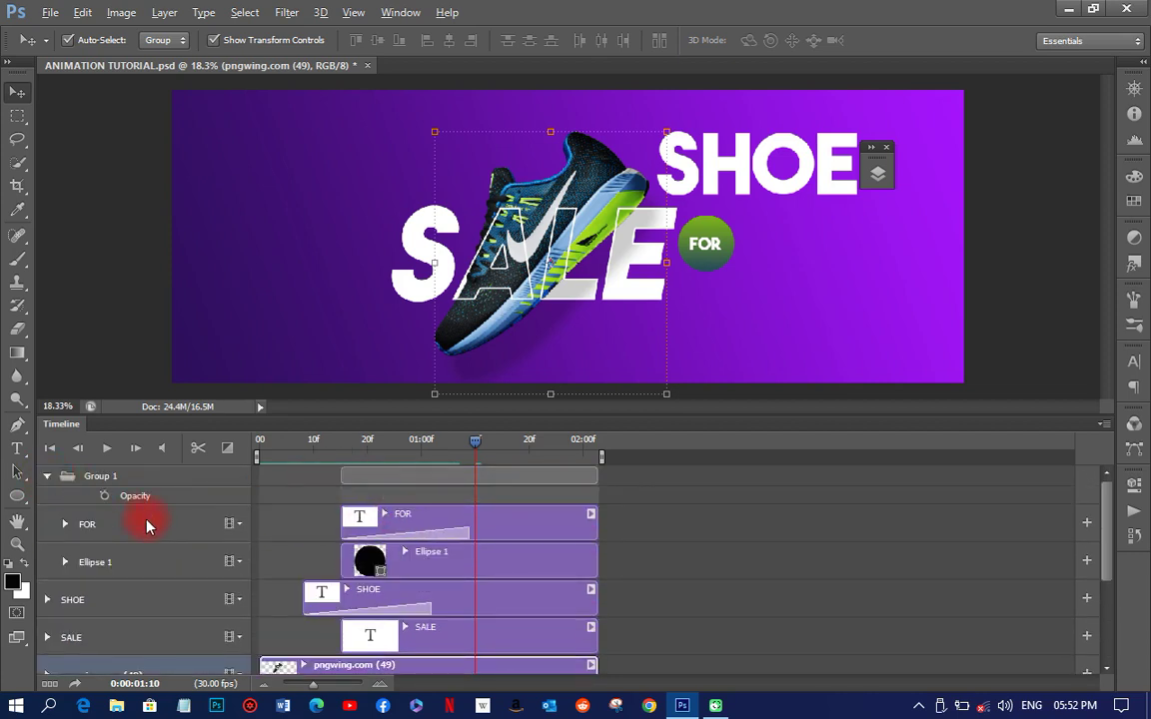
left_click(120, 525)
left_click(125, 562)
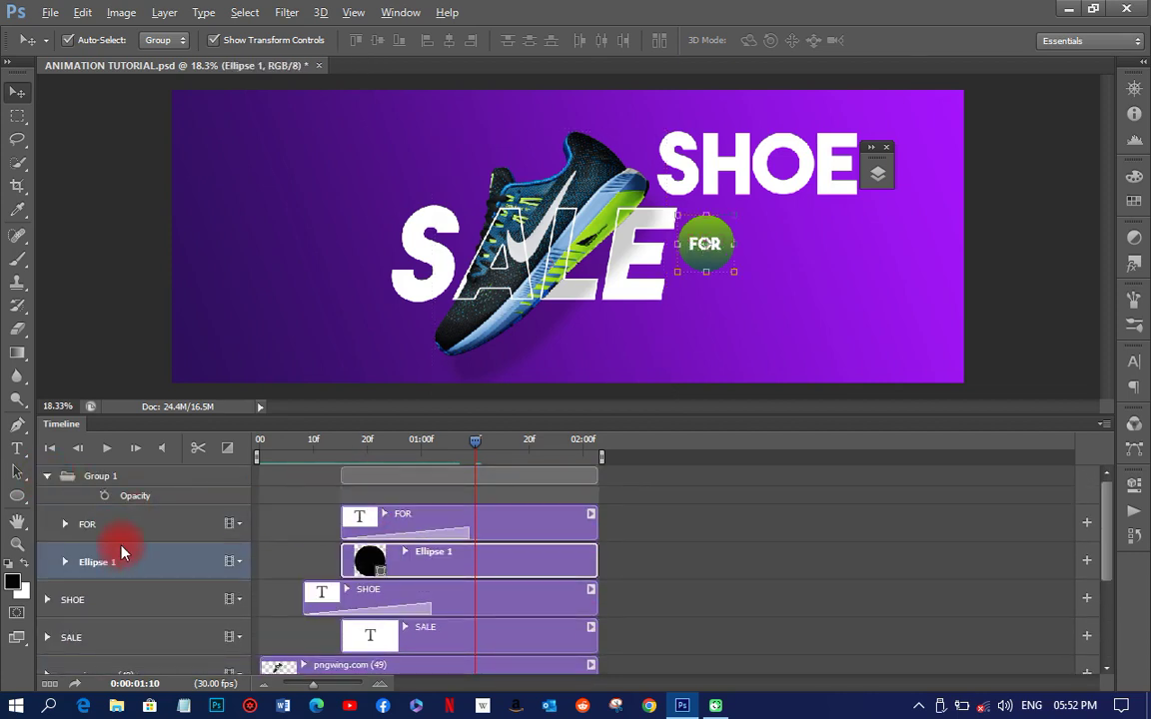
left_click(86, 481)
left_click(877, 174)
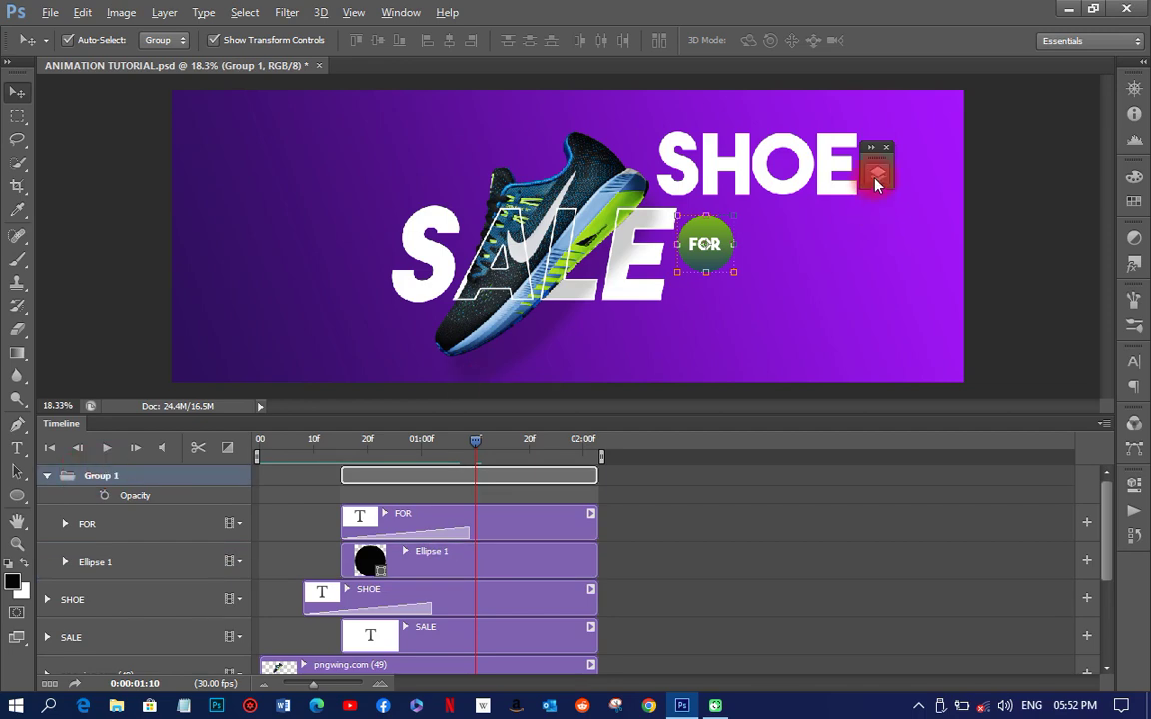
right_click(744, 290)
left_click(802, 311)
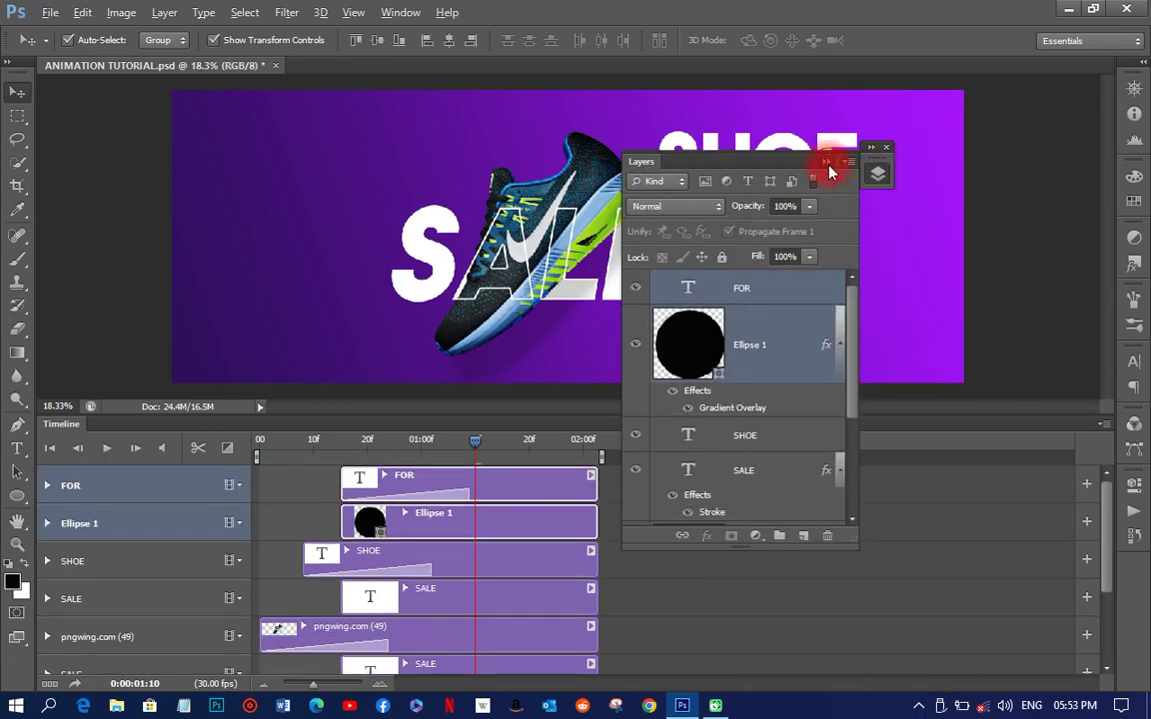
left_click(877, 172)
left_click_drag(877, 171, 1034, 138)
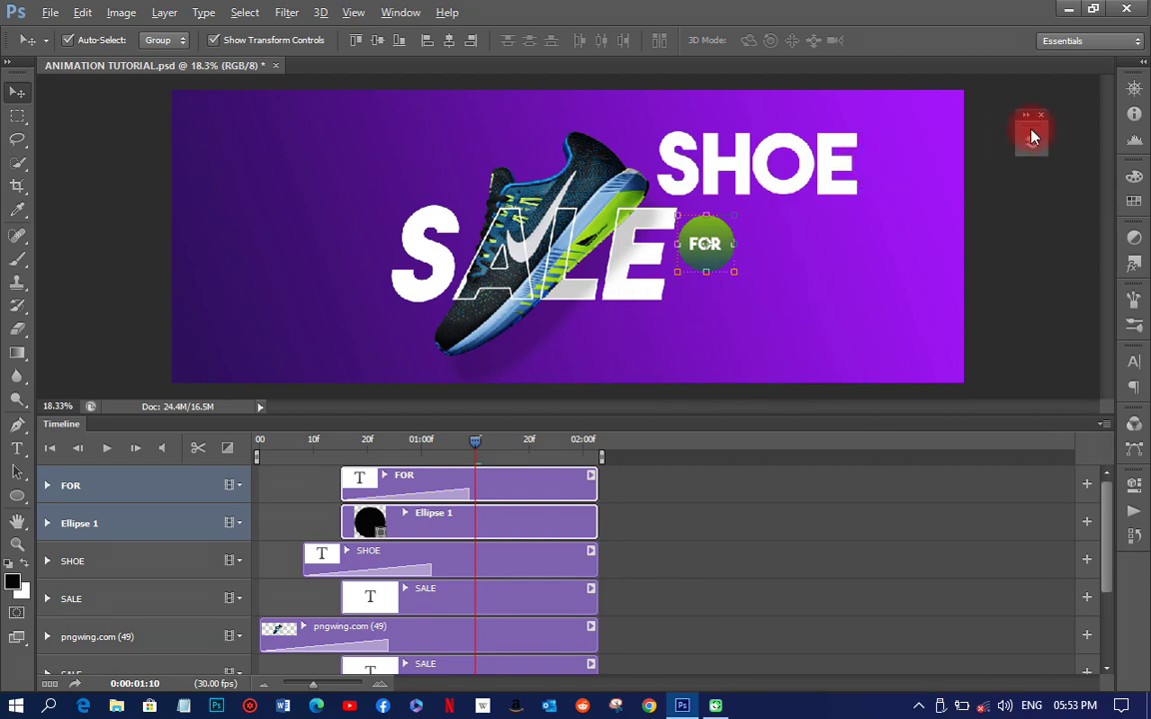
Step: Apply a 1 s Fade transition to the start of the FOR clip
left_click(100, 489)
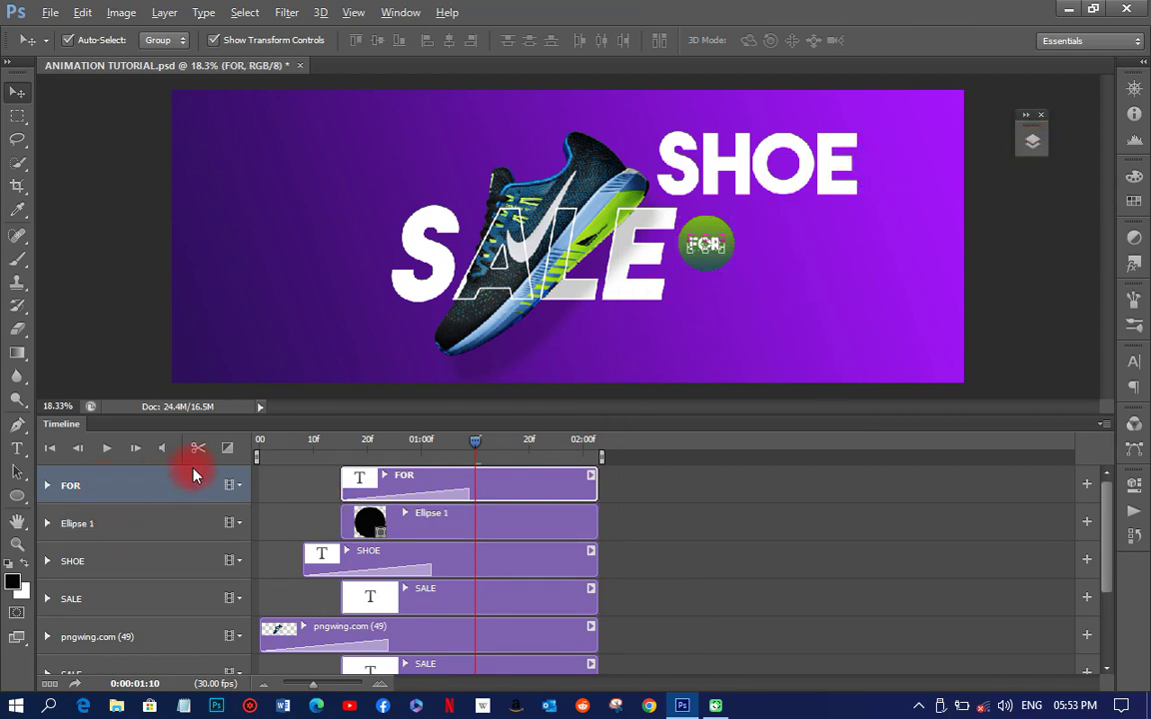
left_click(227, 447)
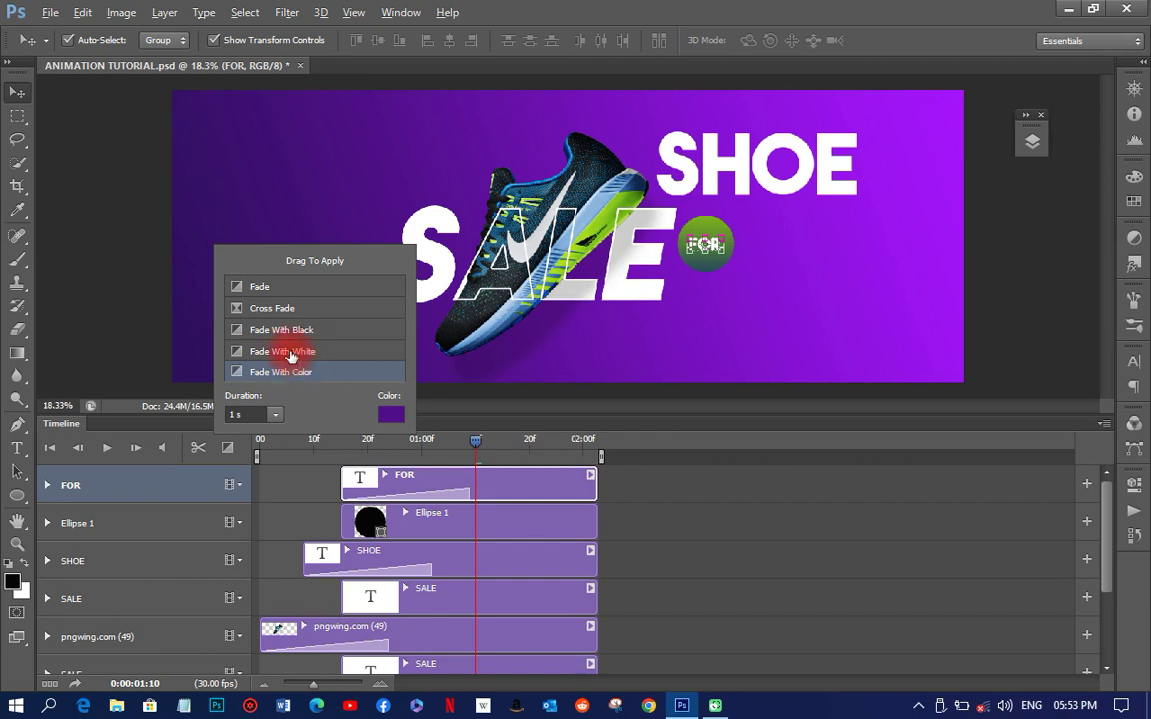
left_click_drag(240, 287, 390, 494)
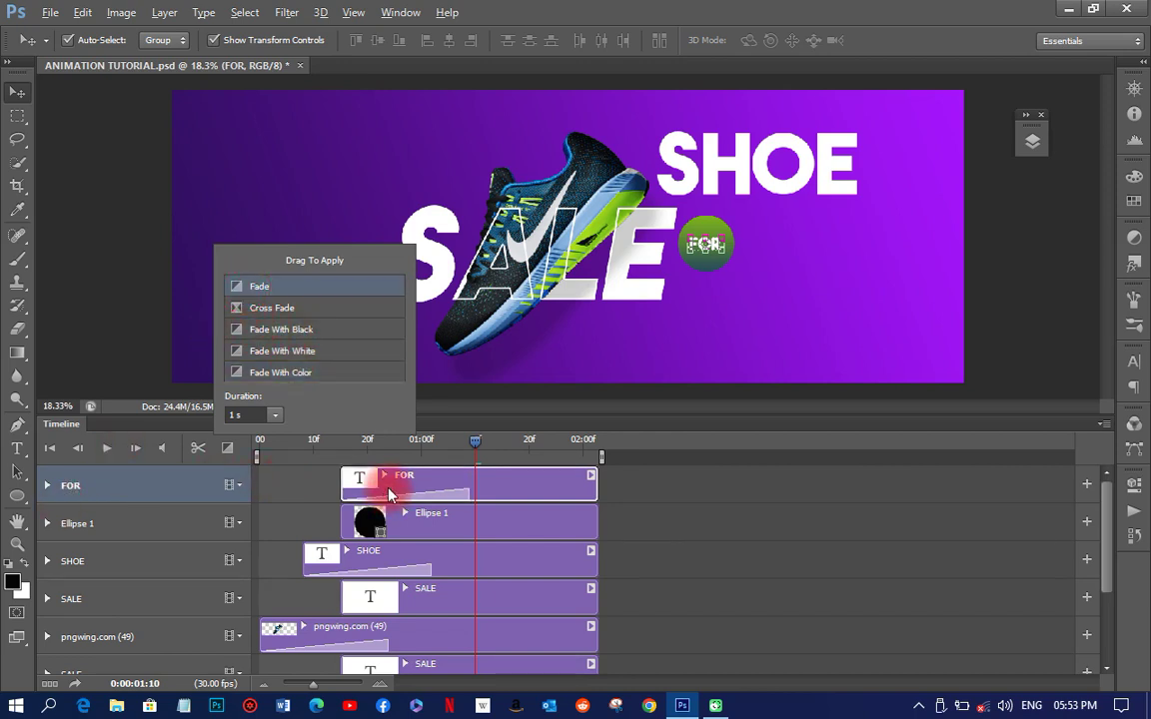
Step: Add a 1 s Fade With Color transition to the start of the Ellipse 1 clip and set the transition color to white ffffff
left_click(424, 520)
left_click(420, 524)
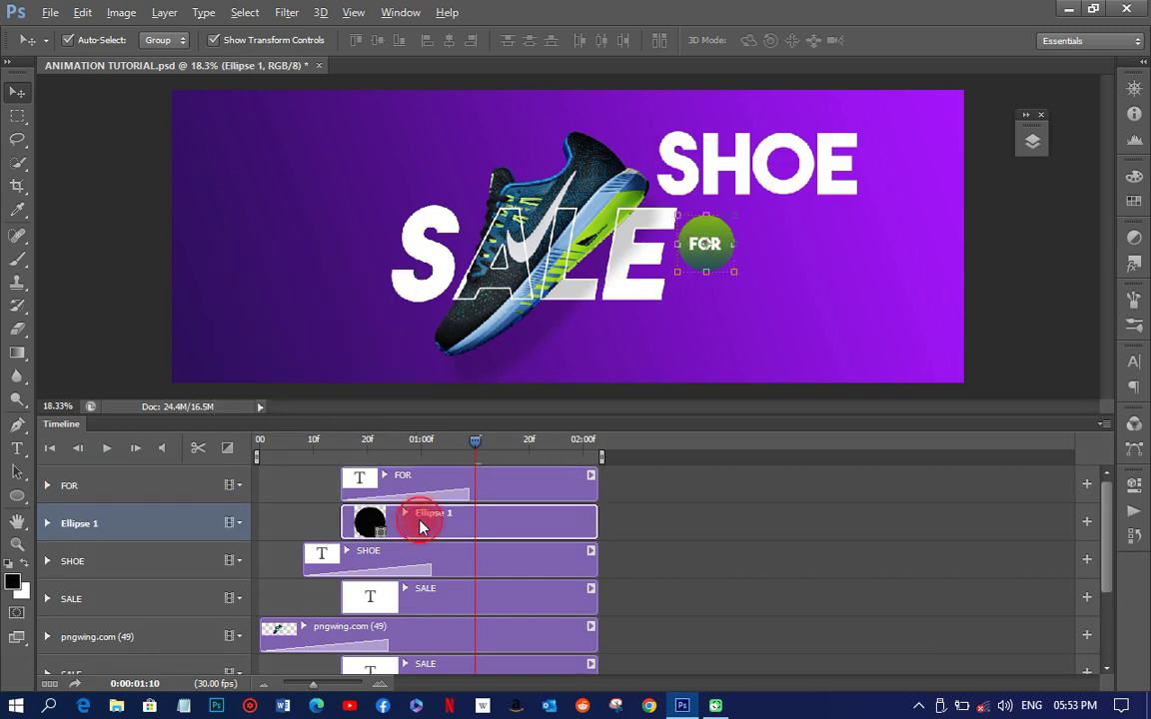
left_click(228, 447)
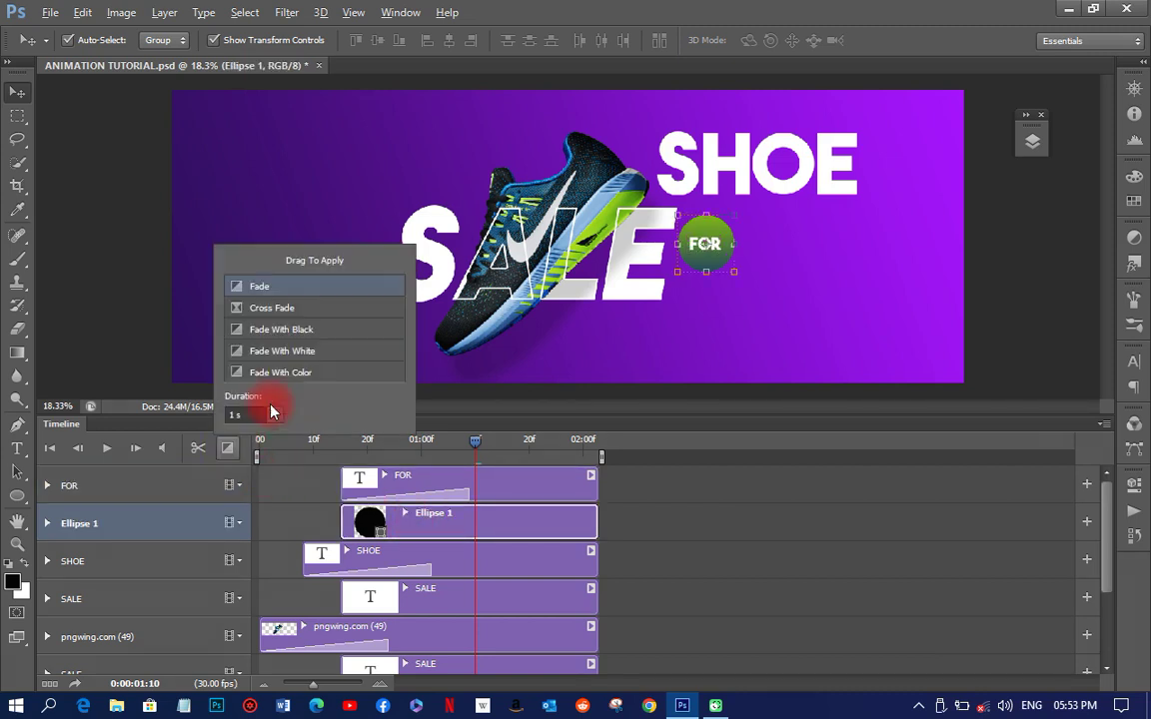
left_click_drag(287, 377, 367, 520)
left_click(390, 416)
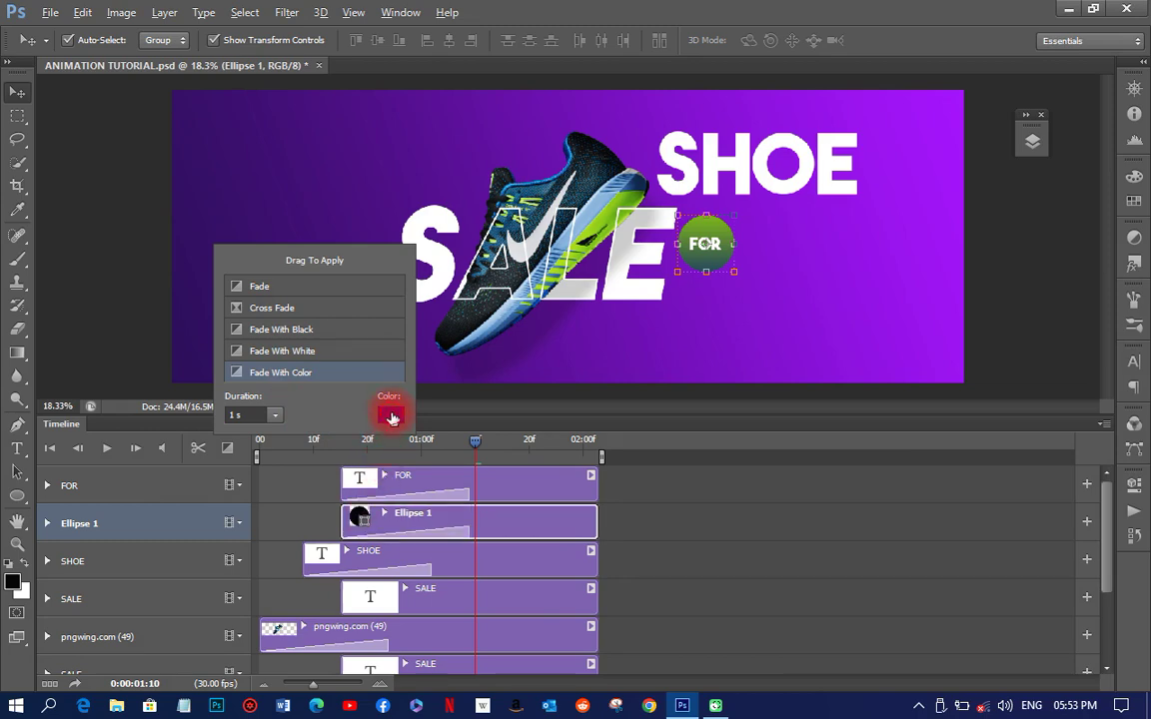
left_click(642, 288)
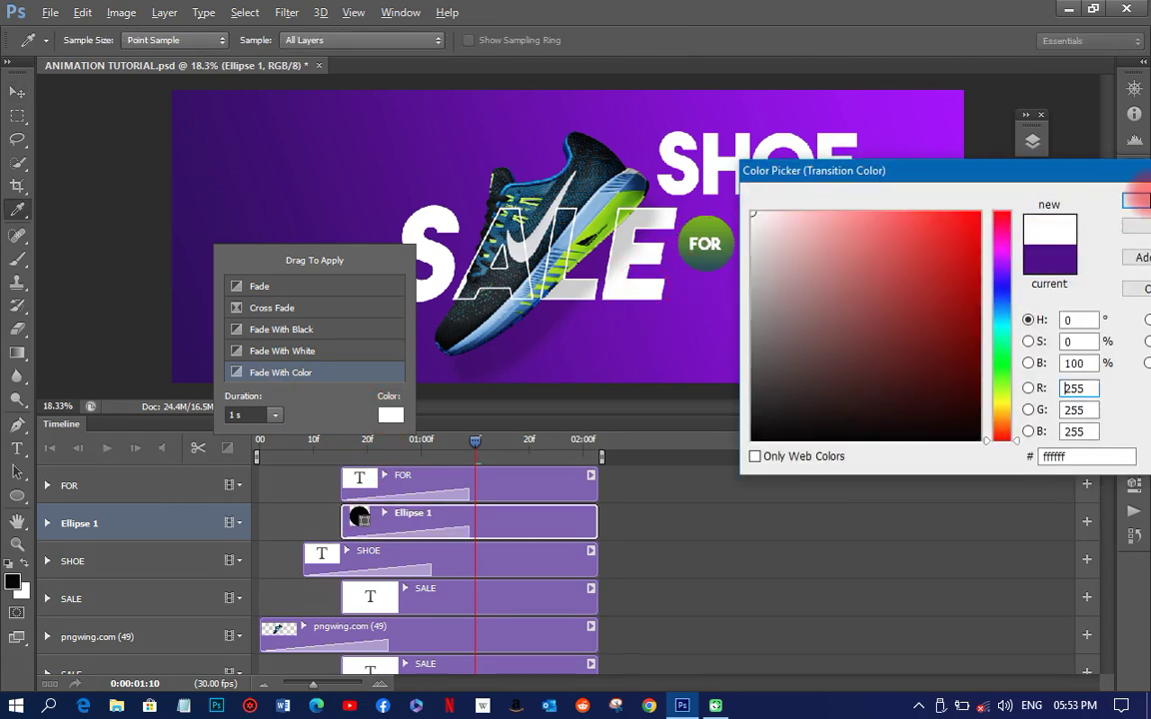
left_click(1139, 202)
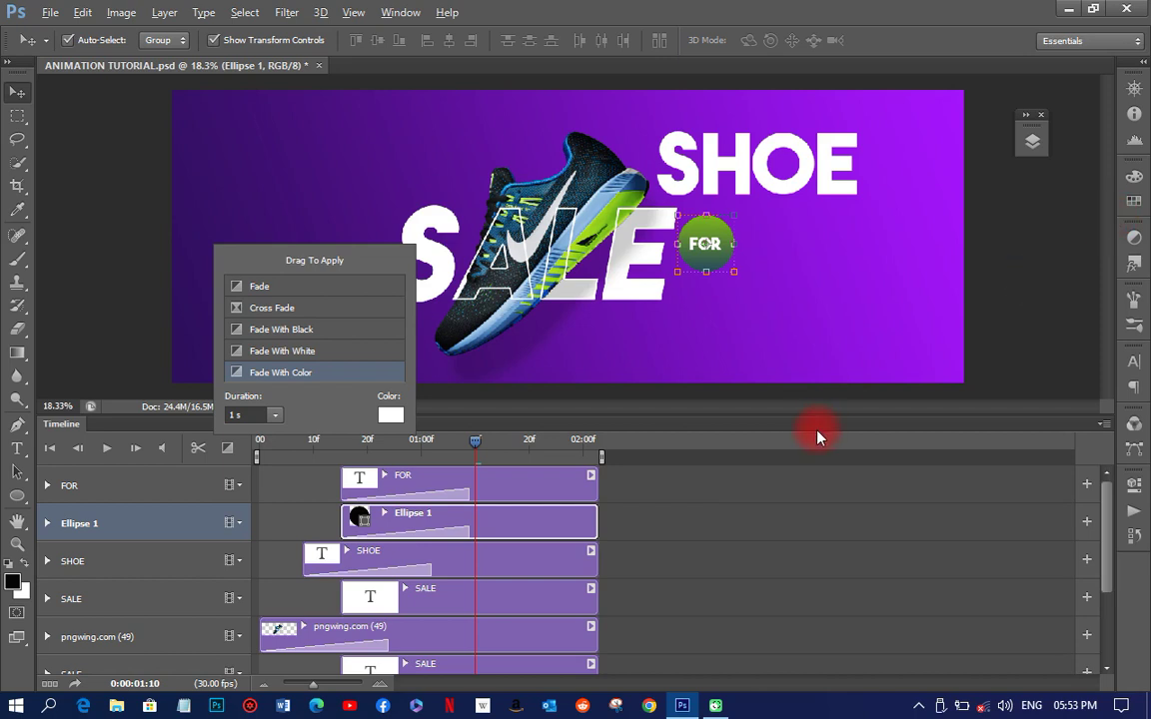
Step: Shift the Ellipse 1 clip to start at about 8f and the SHOE clip to start at about 2f
left_click(418, 525)
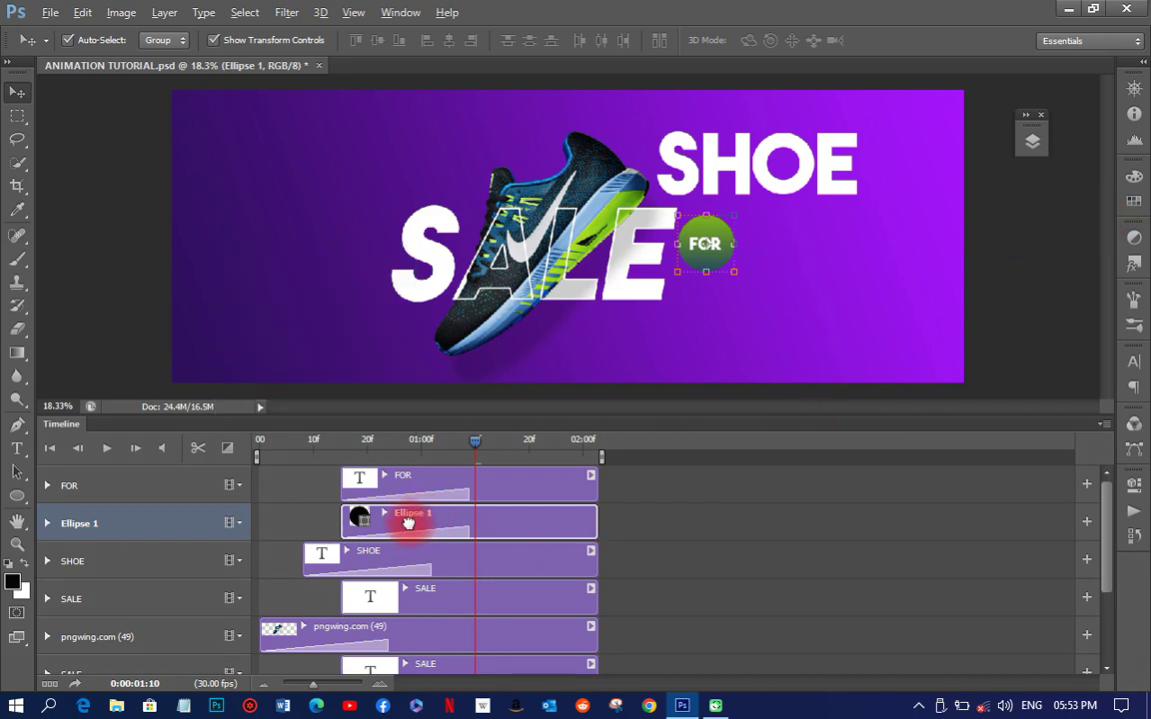
left_click_drag(392, 520, 388, 521)
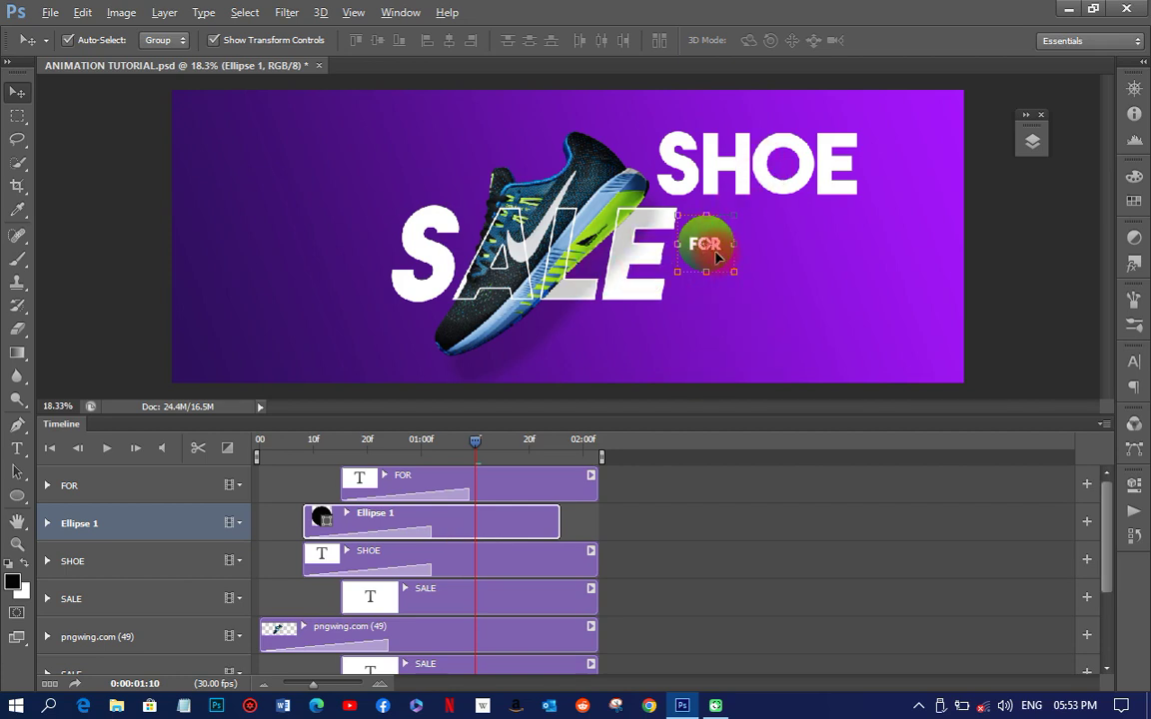
left_click(378, 561)
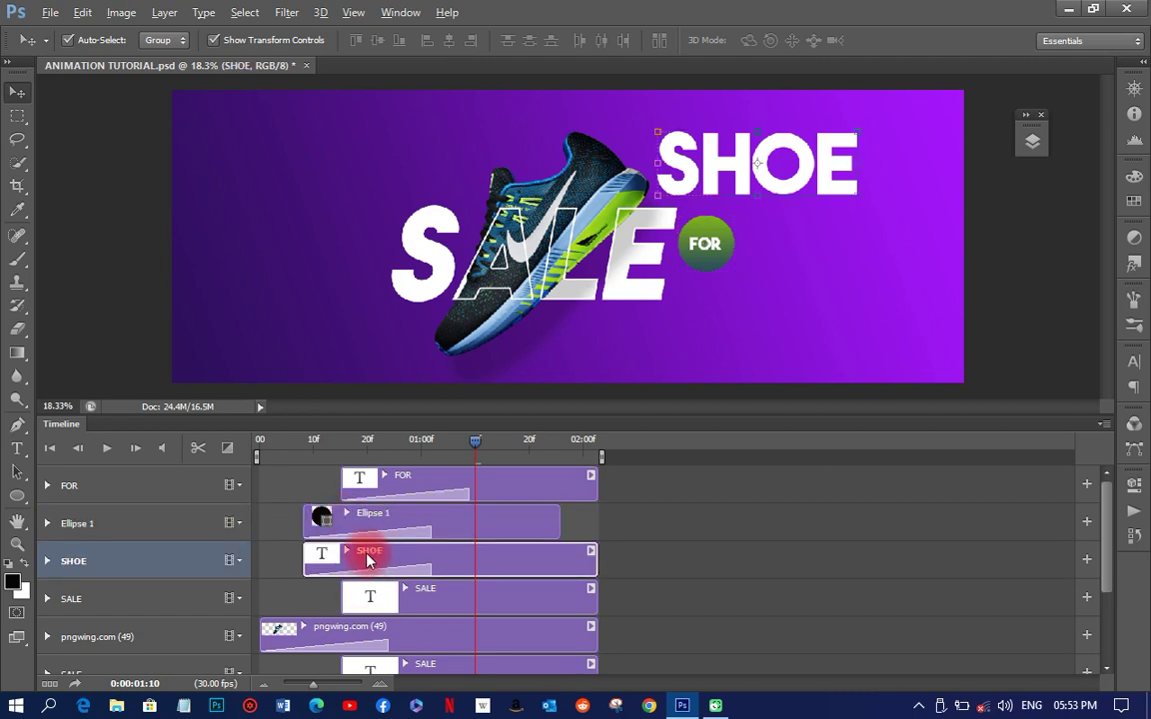
left_click_drag(354, 561, 322, 562)
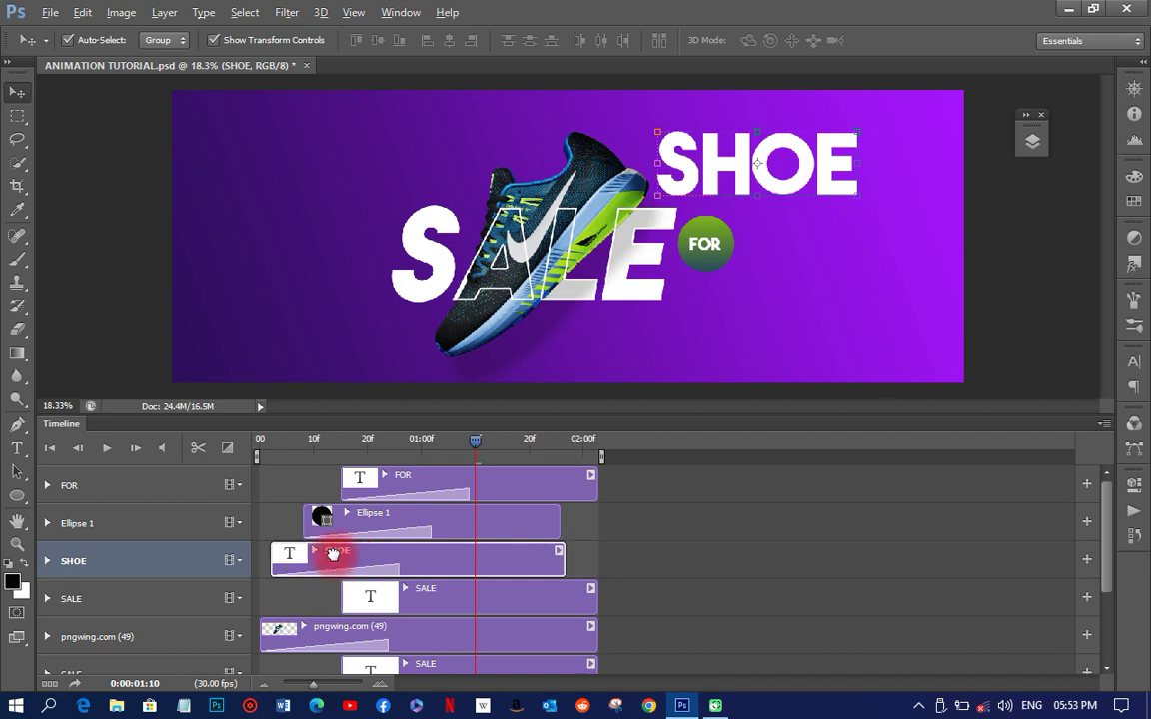
Step: Check the lower timeline tracks and return the playhead to the start of the timeline
left_click(420, 599)
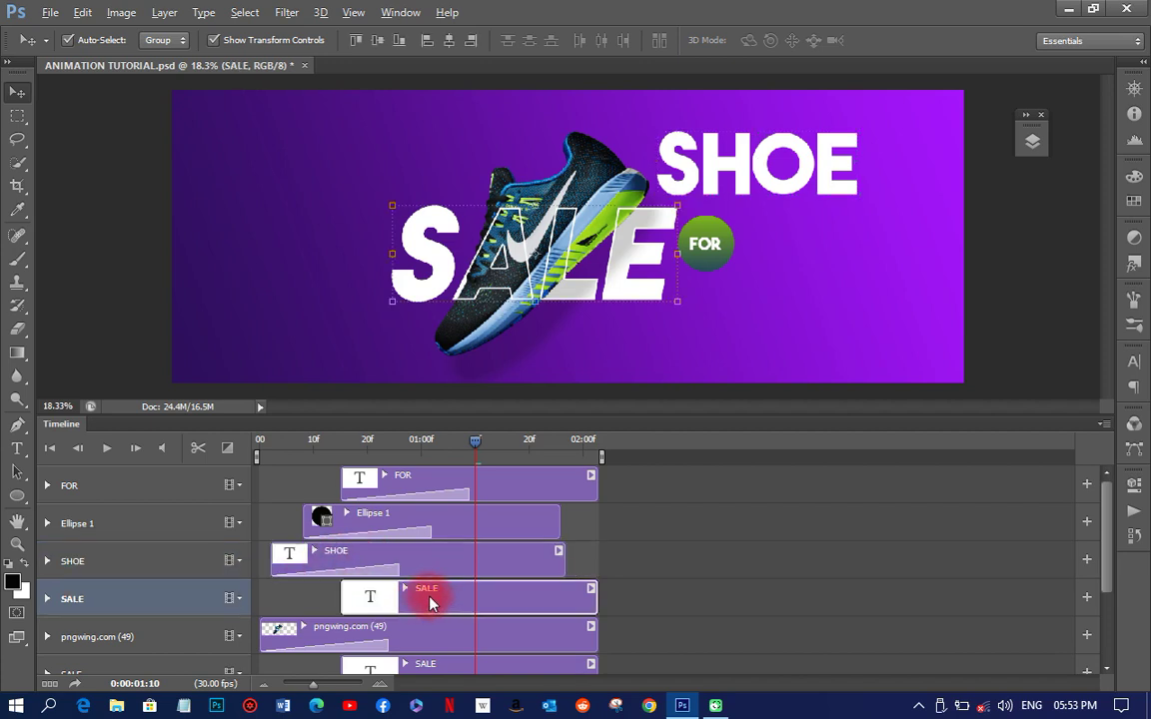
scroll(410, 590, "down", 2)
scroll(410, 579, "down", 1)
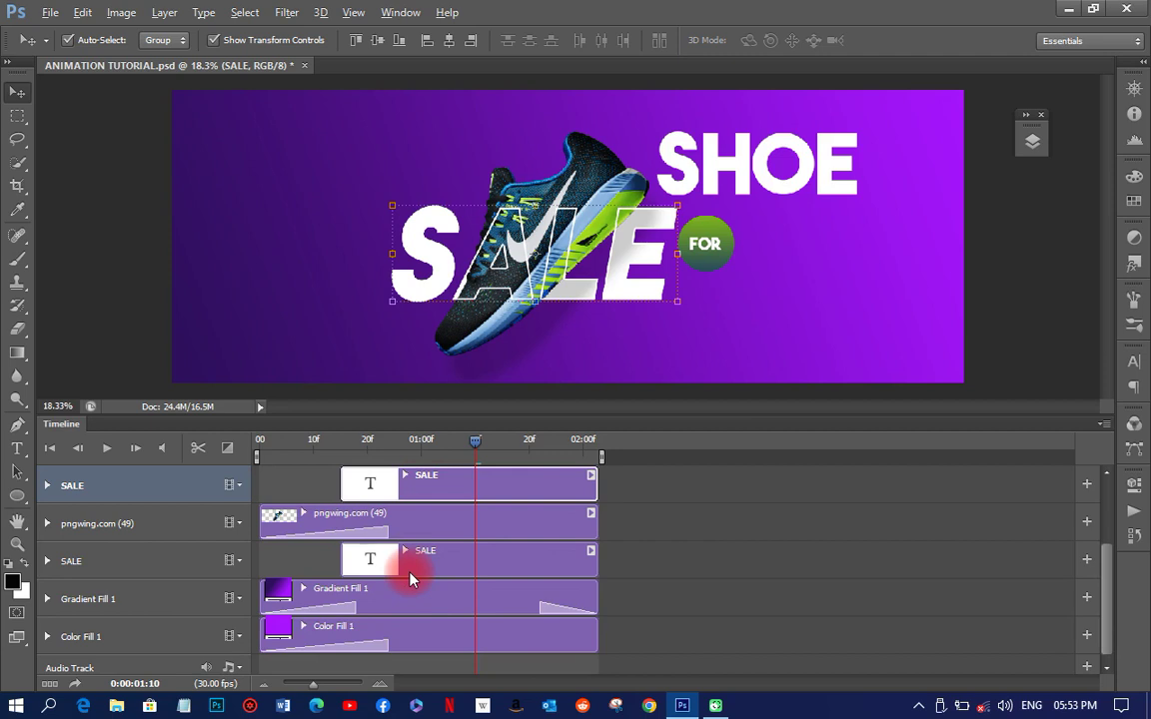
left_click_drag(476, 446, 234, 462)
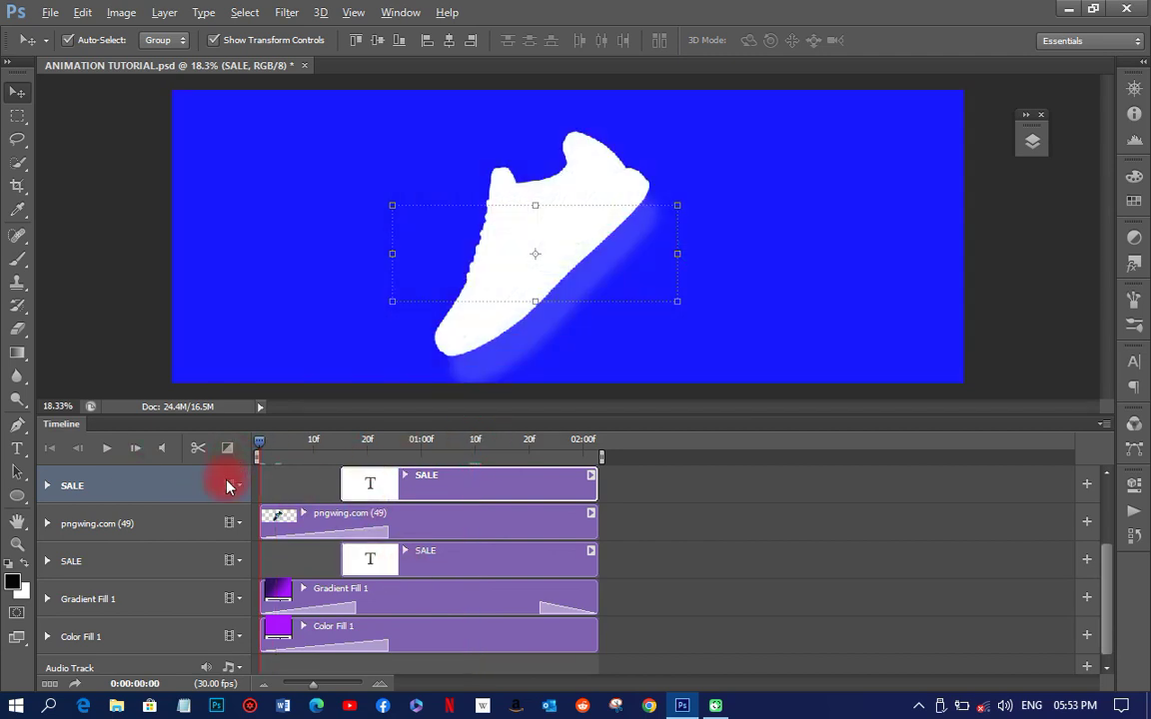
Step: Play back the animation and shift the FOR clip to start at about 8f, in line with the Ellipse 1 clip
key("space")
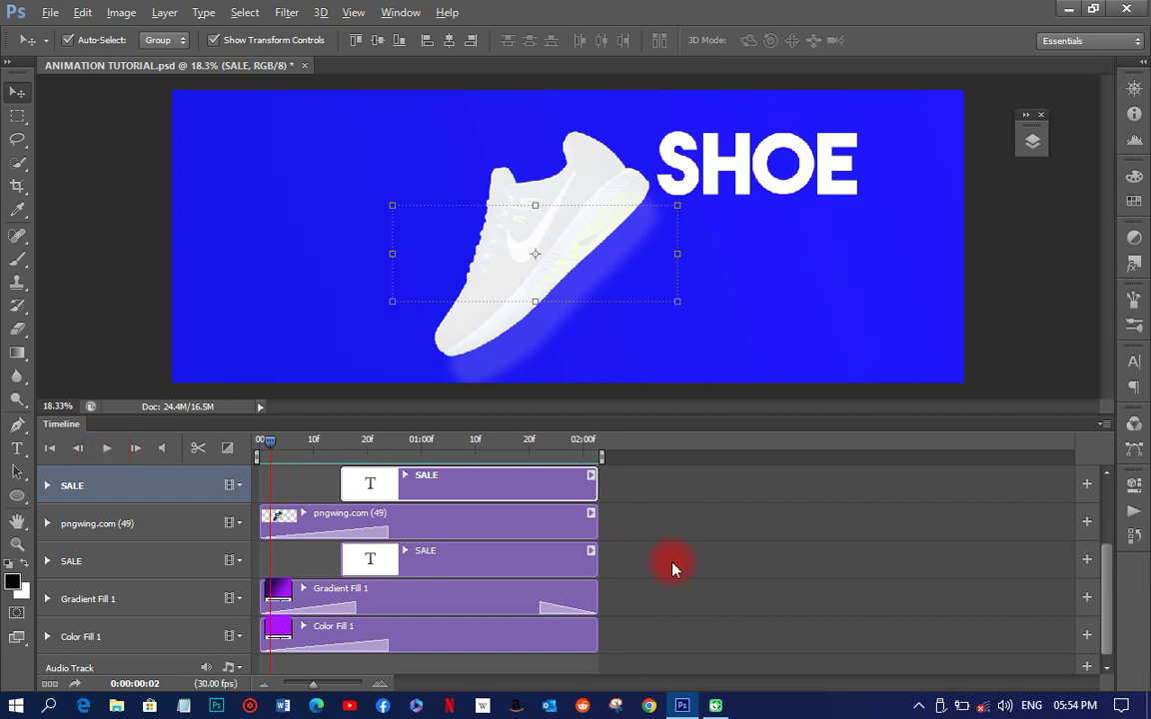
scroll(582, 572, "up", 3)
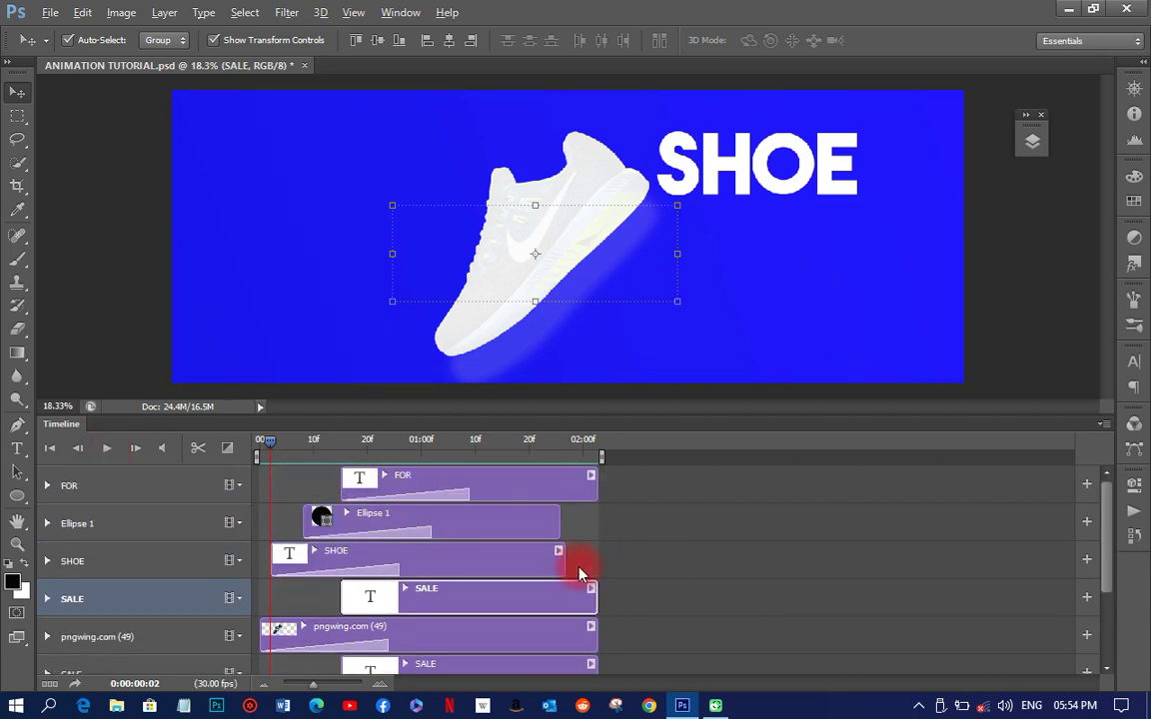
left_click(432, 480)
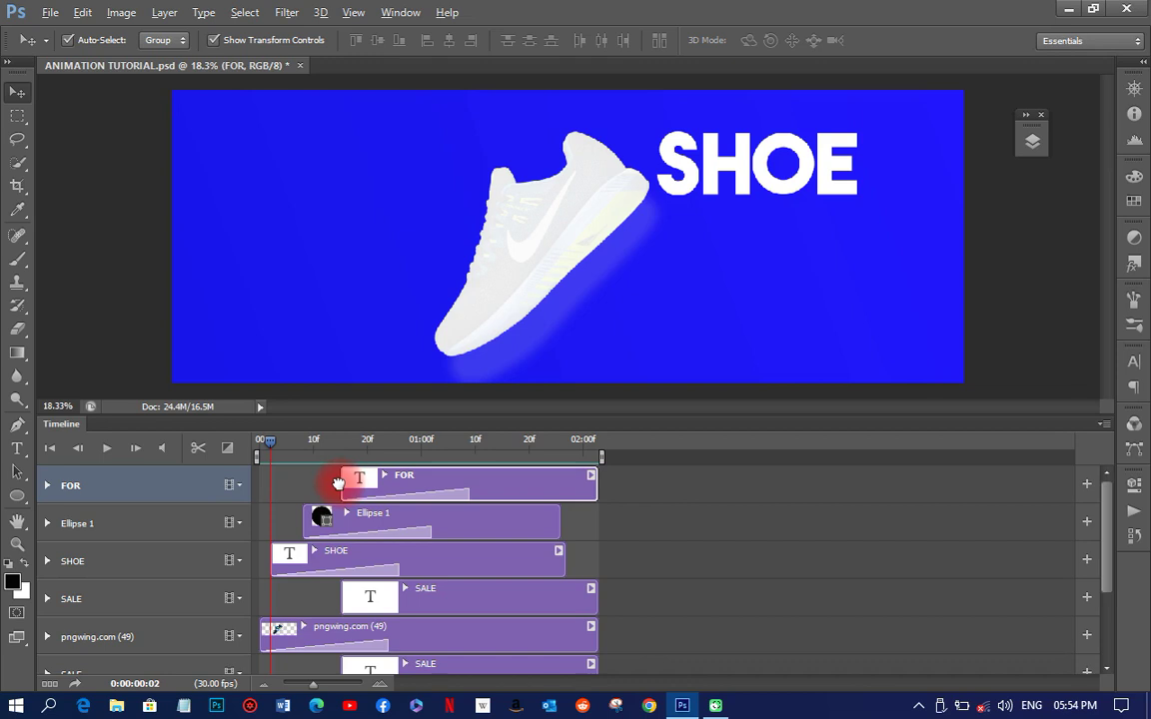
left_click_drag(394, 496, 400, 485)
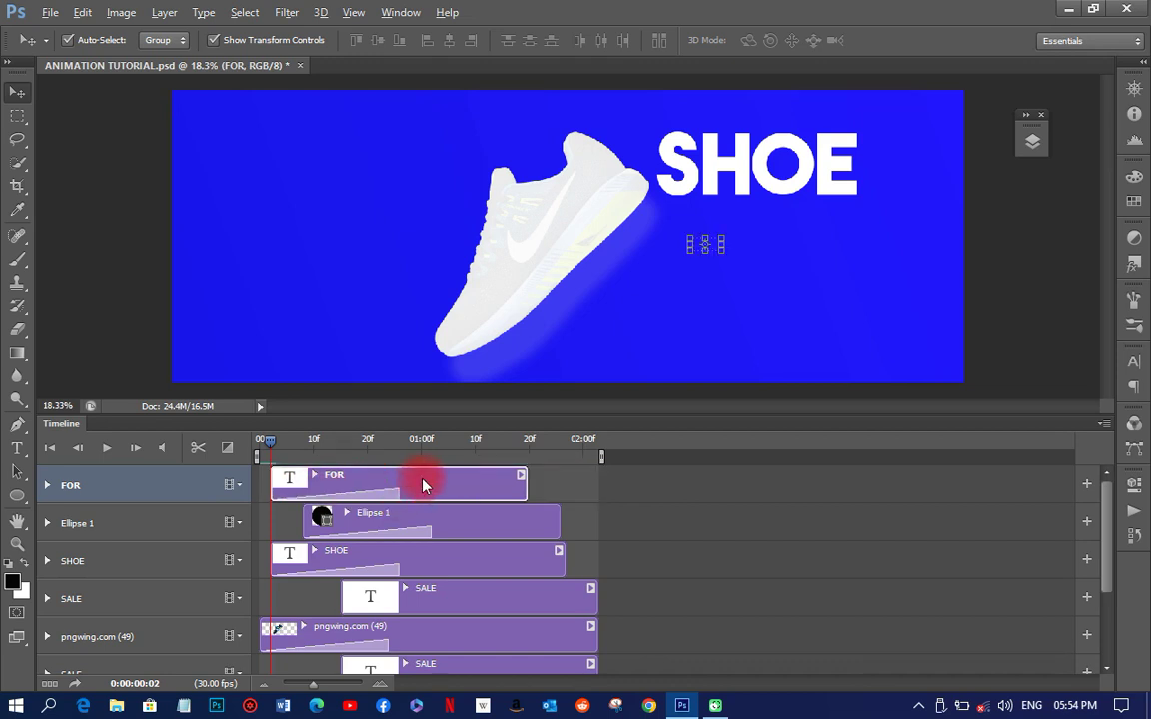
left_click_drag(452, 480, 383, 475)
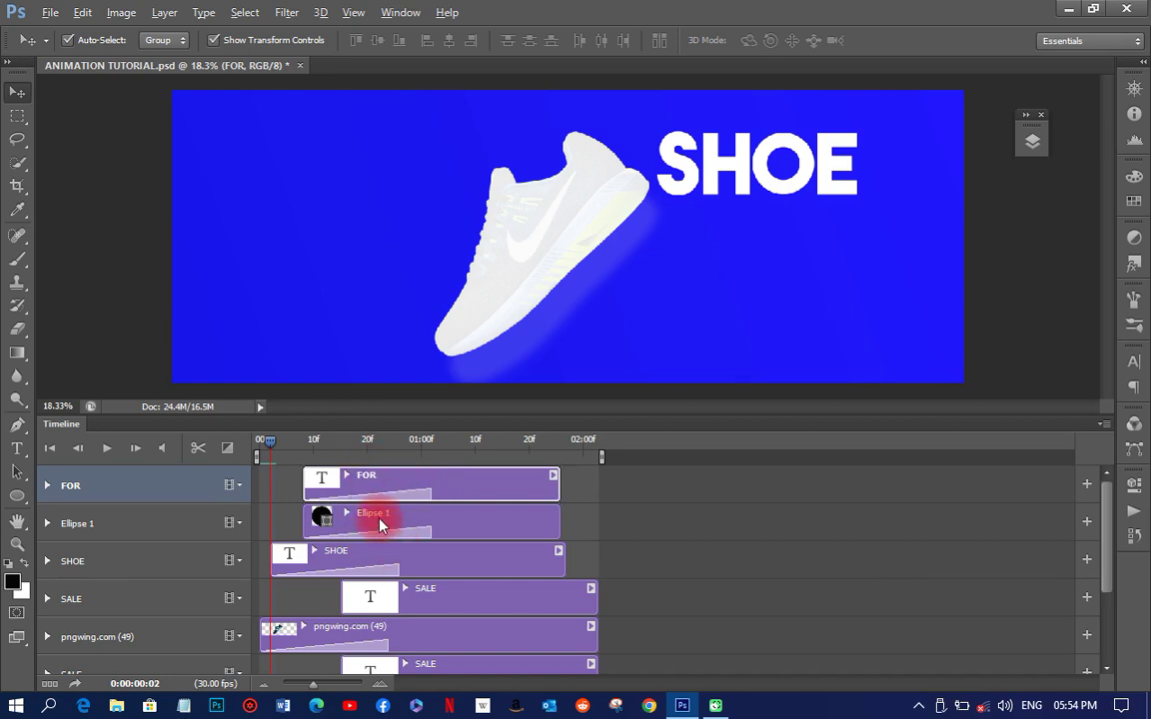
Step: Add a 1 s Fade With Black transition to the end of the pngwing.com (49) shoe clip
scroll(380, 526, "down", 1)
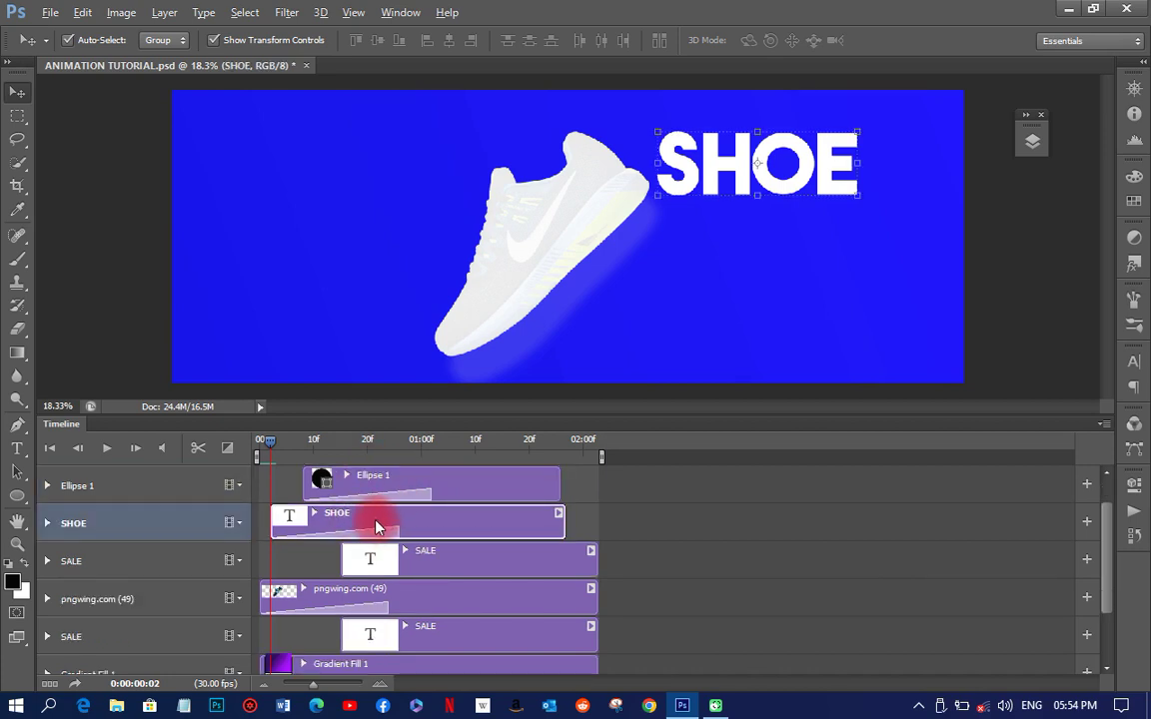
scroll(376, 523, "down", 2)
scroll(378, 530, "down", 1)
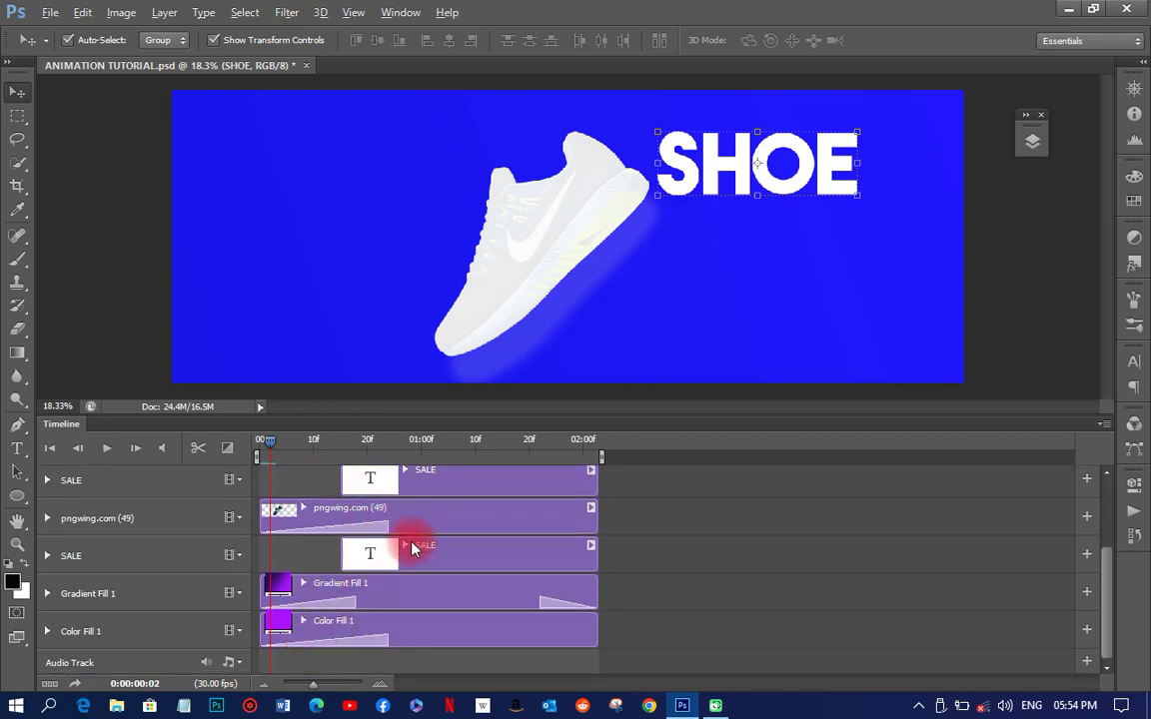
left_click(437, 525)
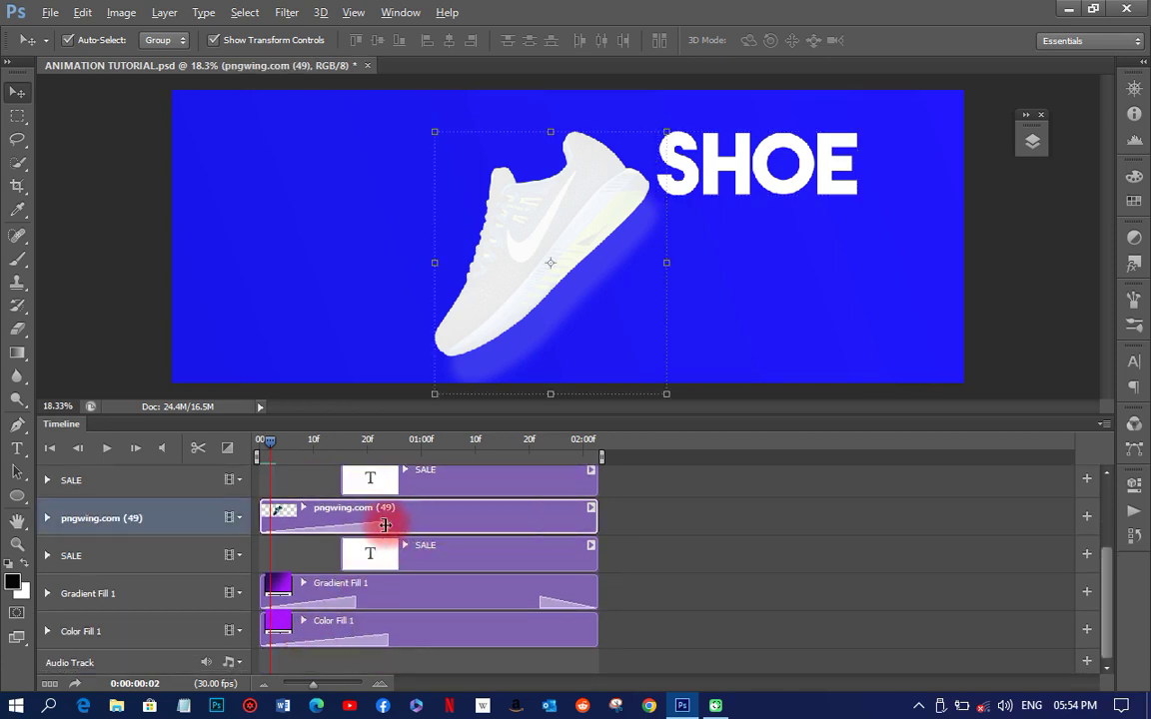
left_click(227, 448)
left_click_drag(302, 346, 546, 526)
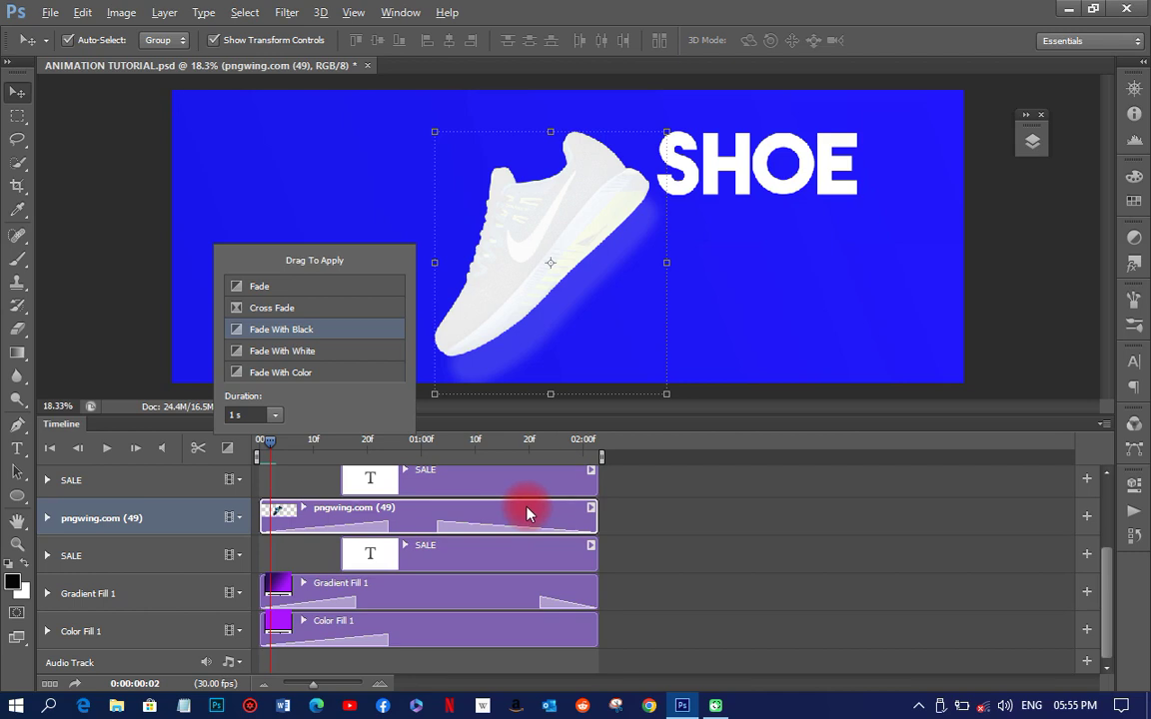
scroll(528, 514, "up", 1)
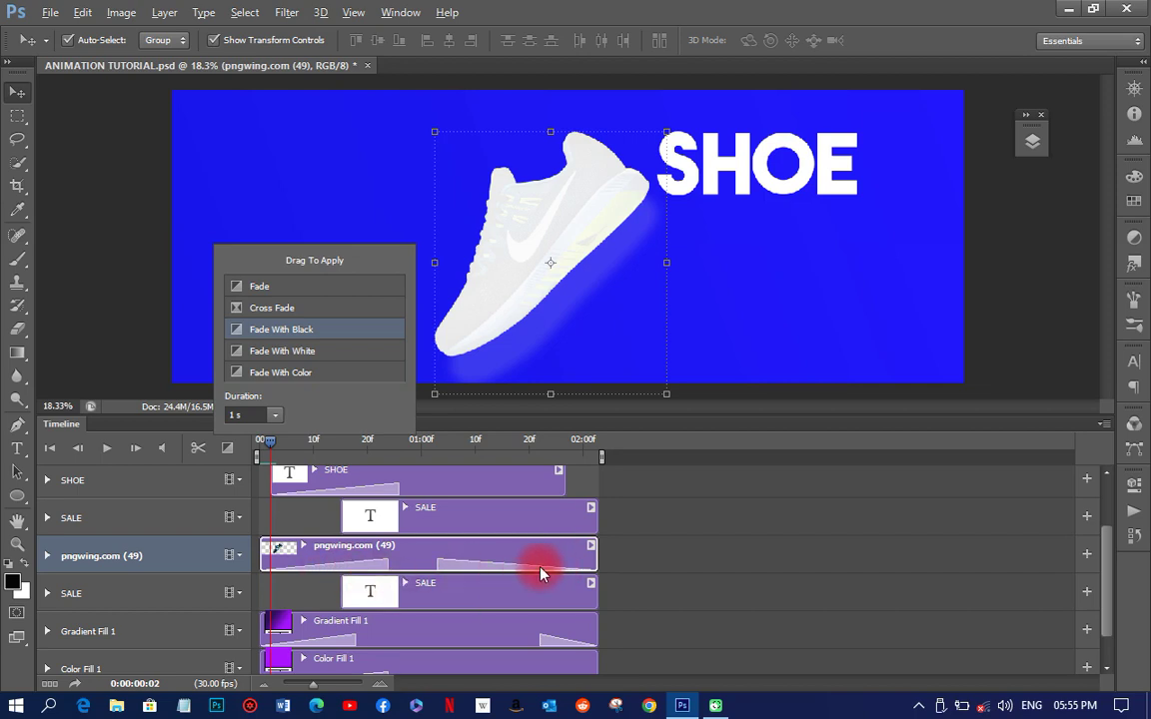
scroll(541, 570, "down", 1)
left_click(541, 602)
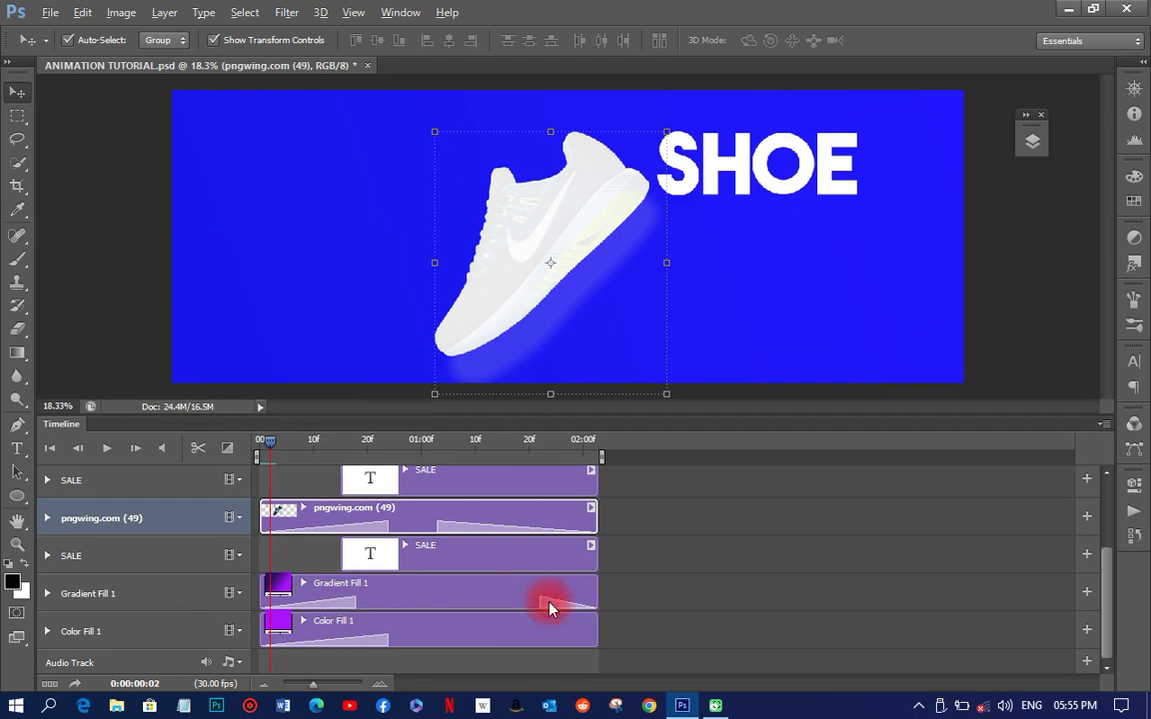
Step: Replace the start transition of the Gradient Fill 1 clip with a 1 s Fade With Color in red ff0000
left_click(340, 605)
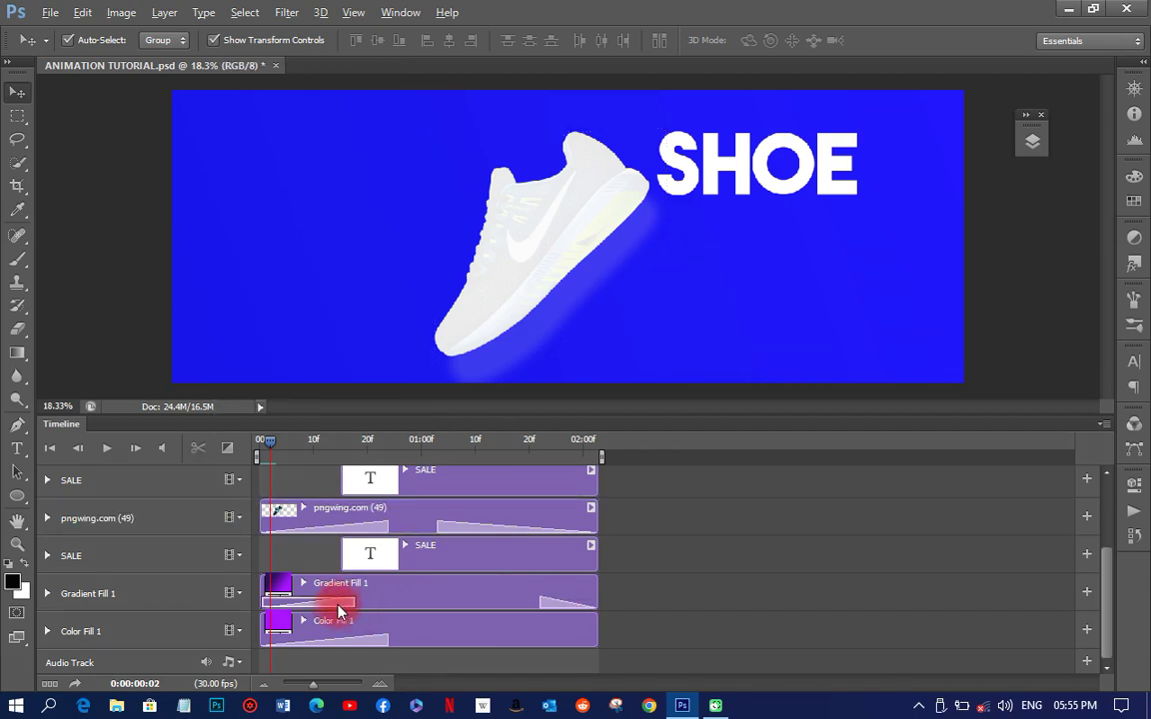
left_click(225, 448)
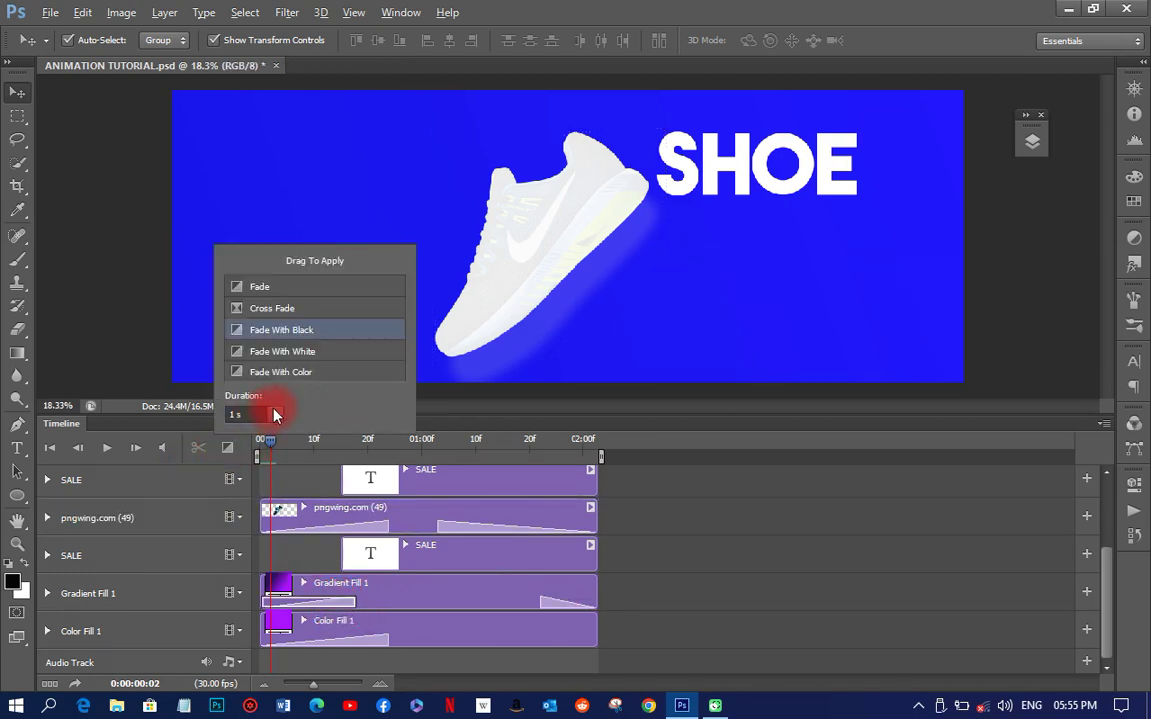
left_click_drag(295, 374, 327, 590)
left_click(226, 449)
left_click(391, 413)
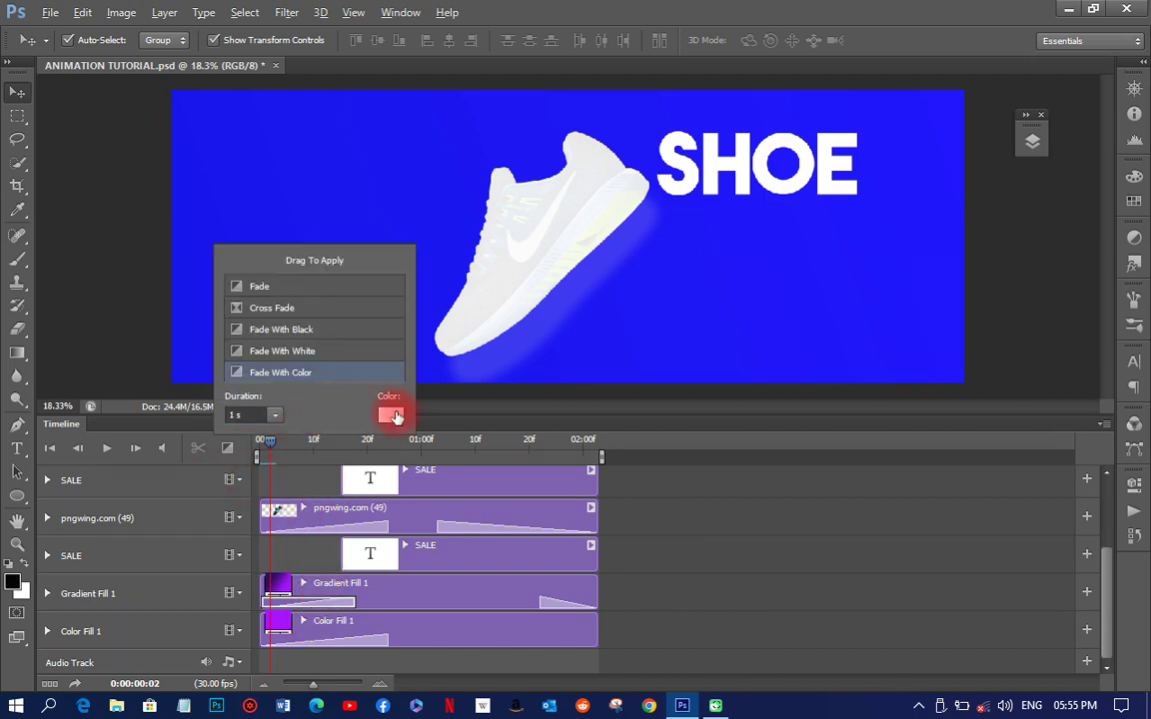
left_click(907, 301)
left_click_drag(907, 301, 980, 212)
left_click(1146, 203)
left_click_drag(395, 377, 295, 605)
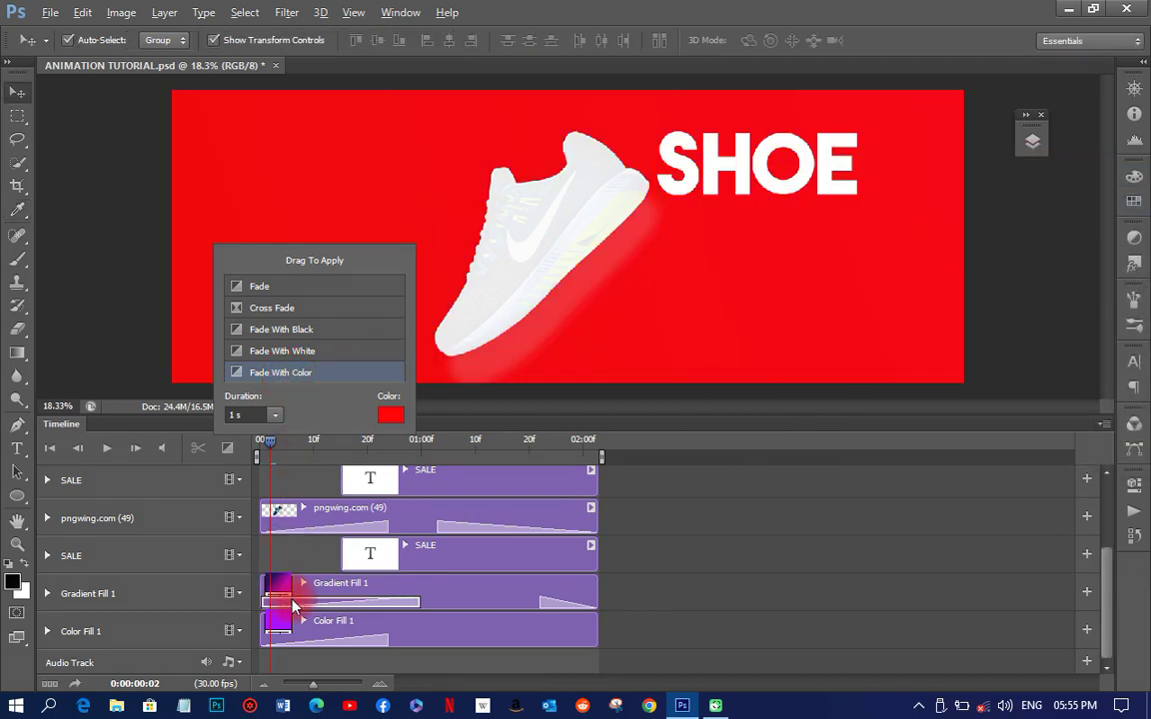
Step: Replace the end transition of the Gradient Fill 1 clip with a 1 s Fade With Color and set the transition color to d200ff
left_click(571, 602)
left_click(227, 449)
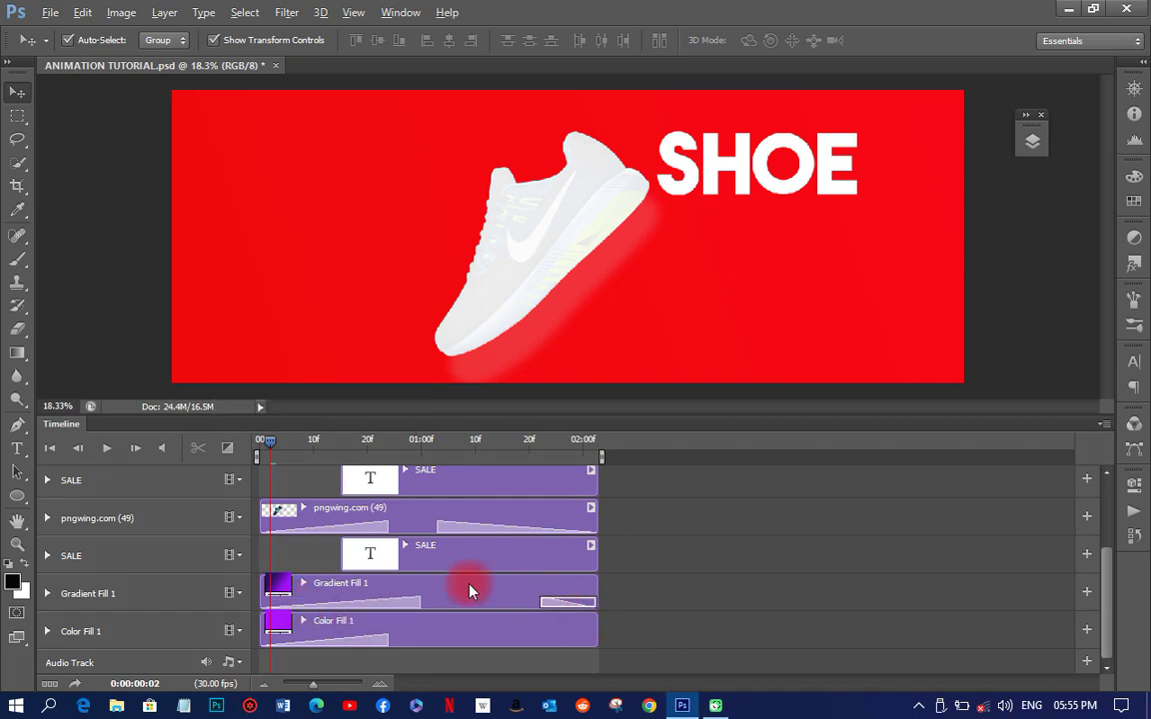
left_click_drag(298, 372, 555, 600)
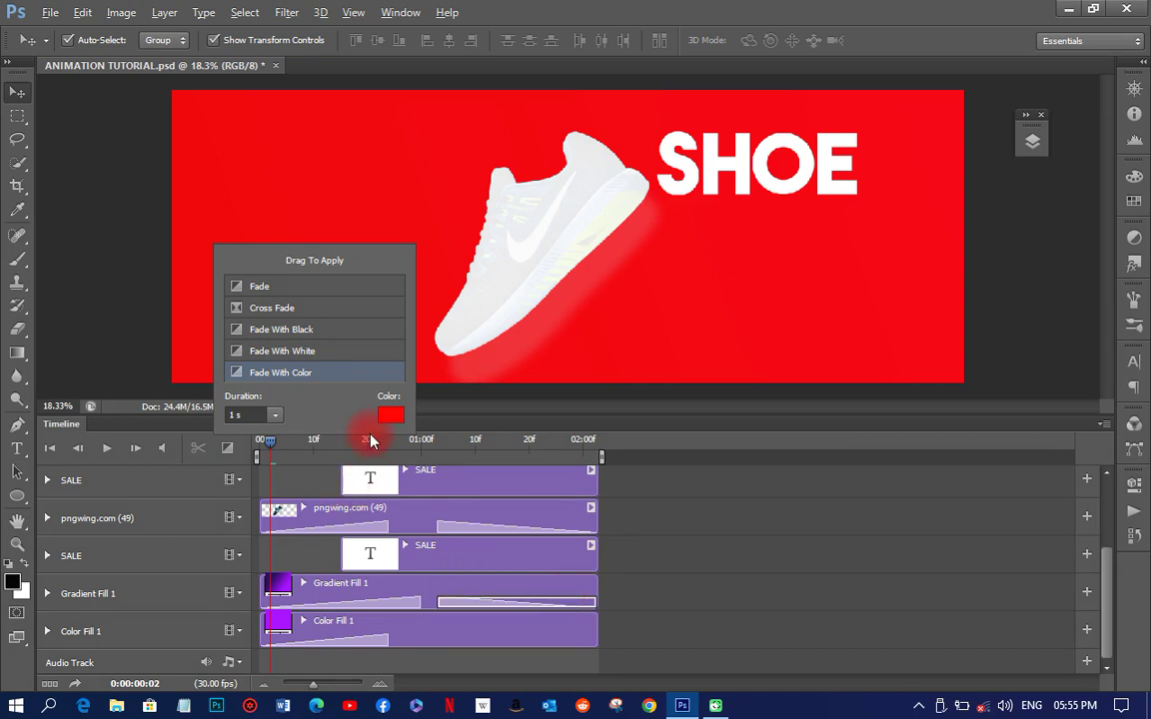
left_click(390, 413)
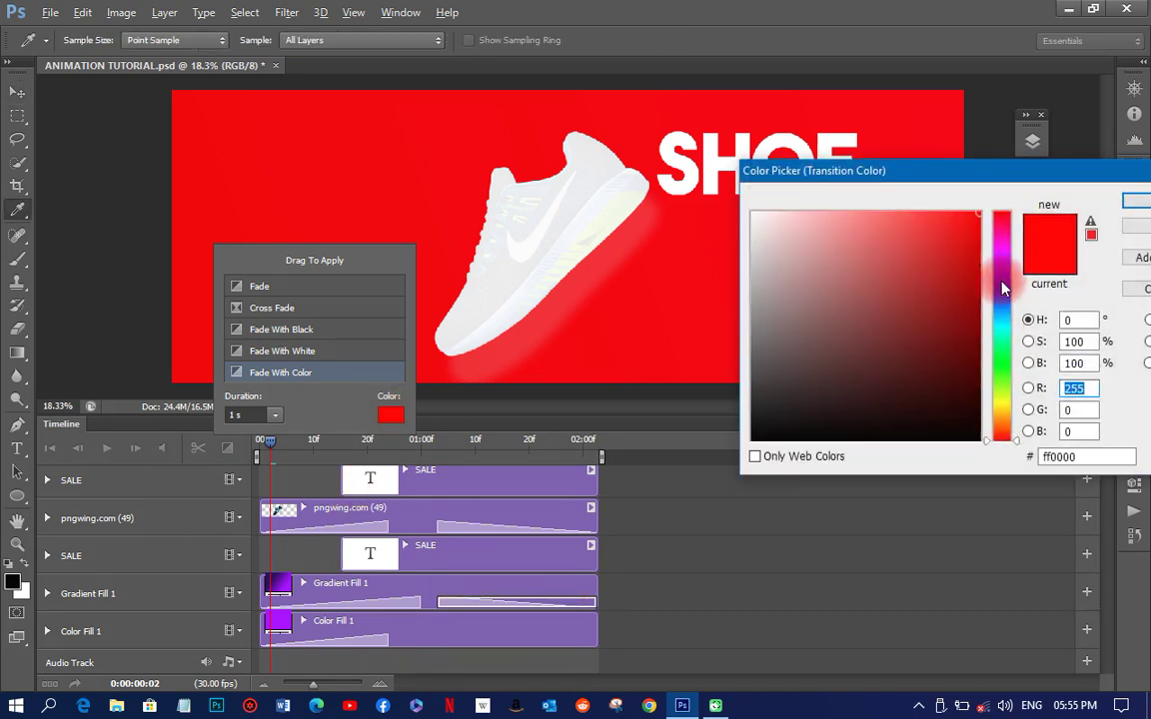
left_click_drag(1002, 221, 1001, 257)
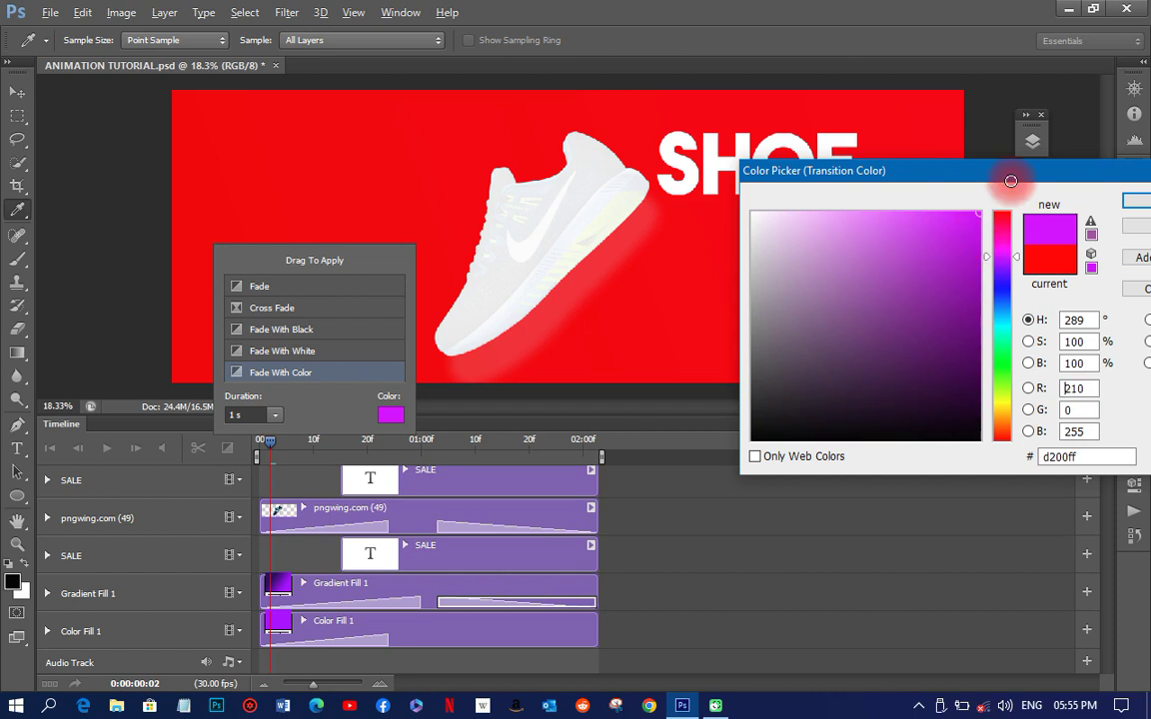
left_click(1129, 201)
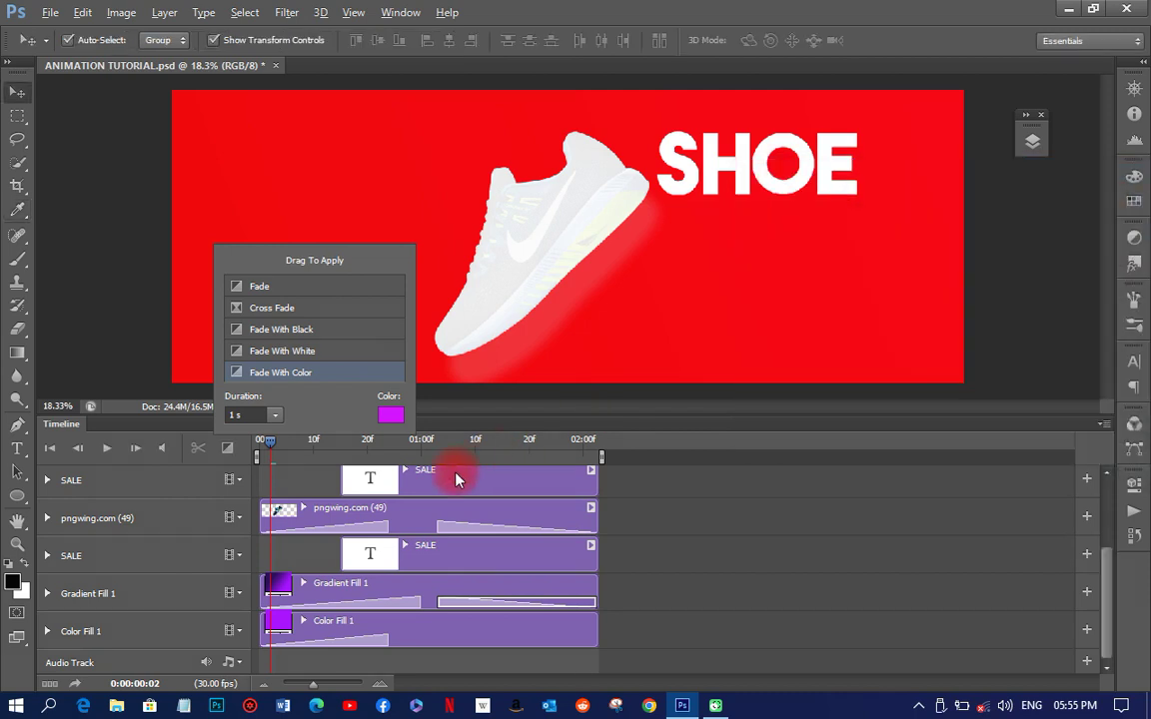
Step: Play the animation from the start of the timeline and review the clips on all tracks
left_click(116, 452)
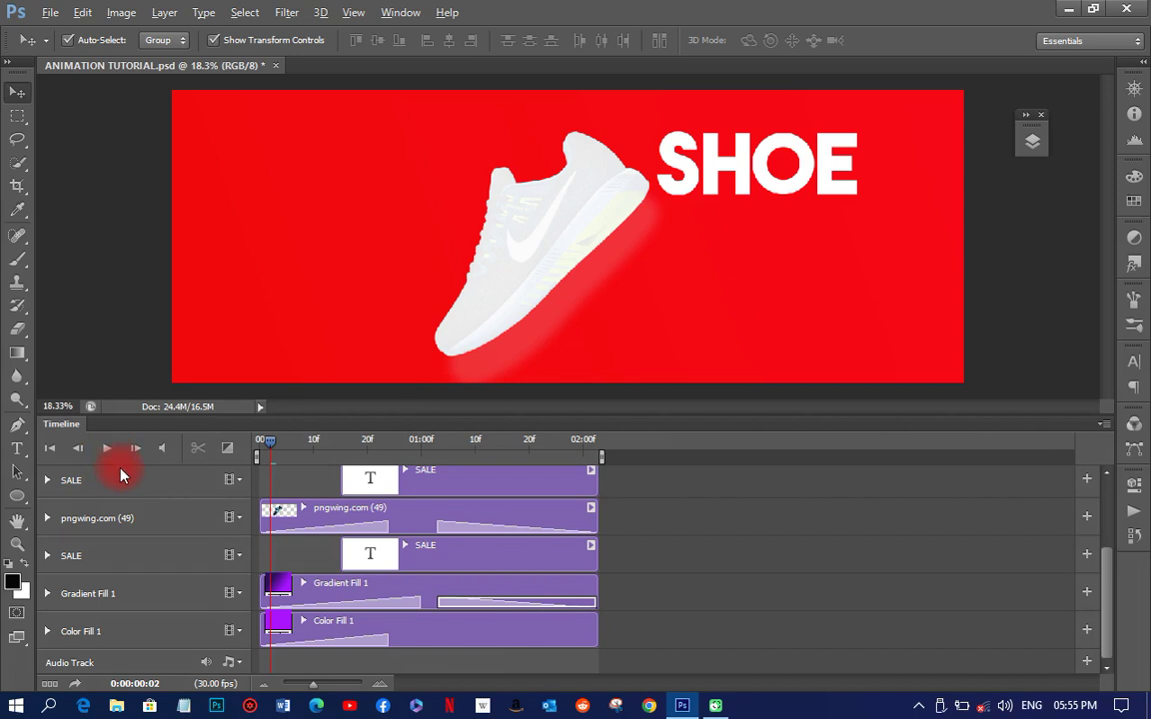
left_click_drag(266, 447, 250, 440)
left_click(107, 451)
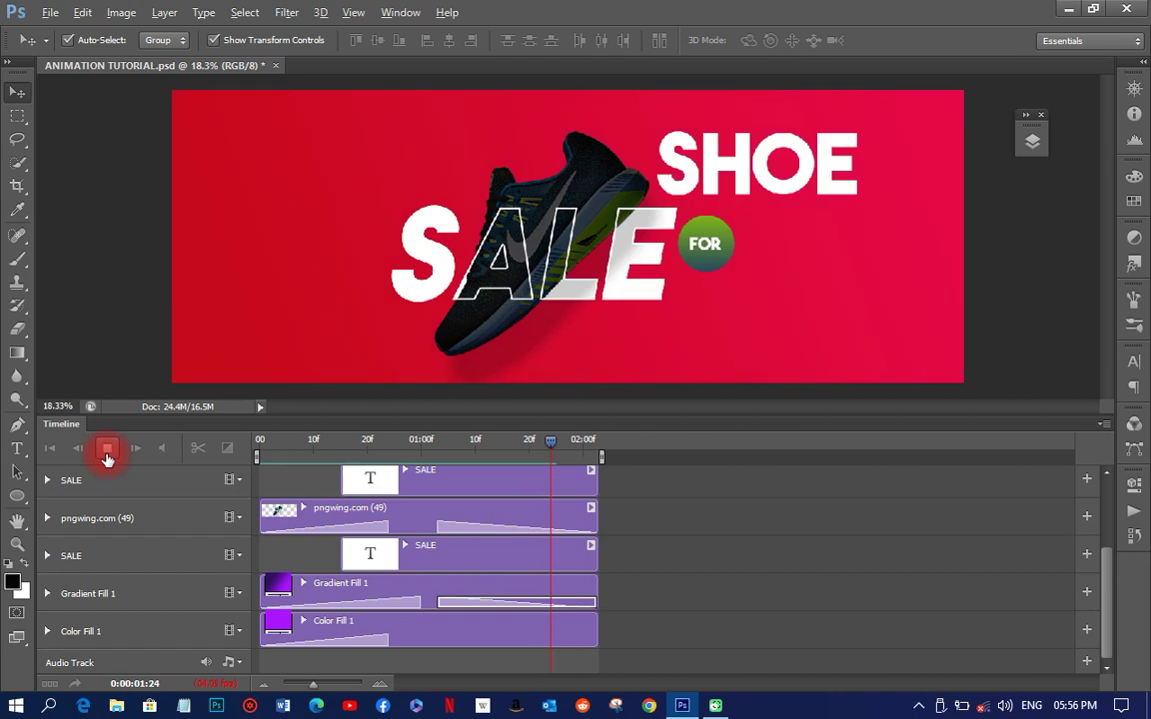
left_click(109, 453)
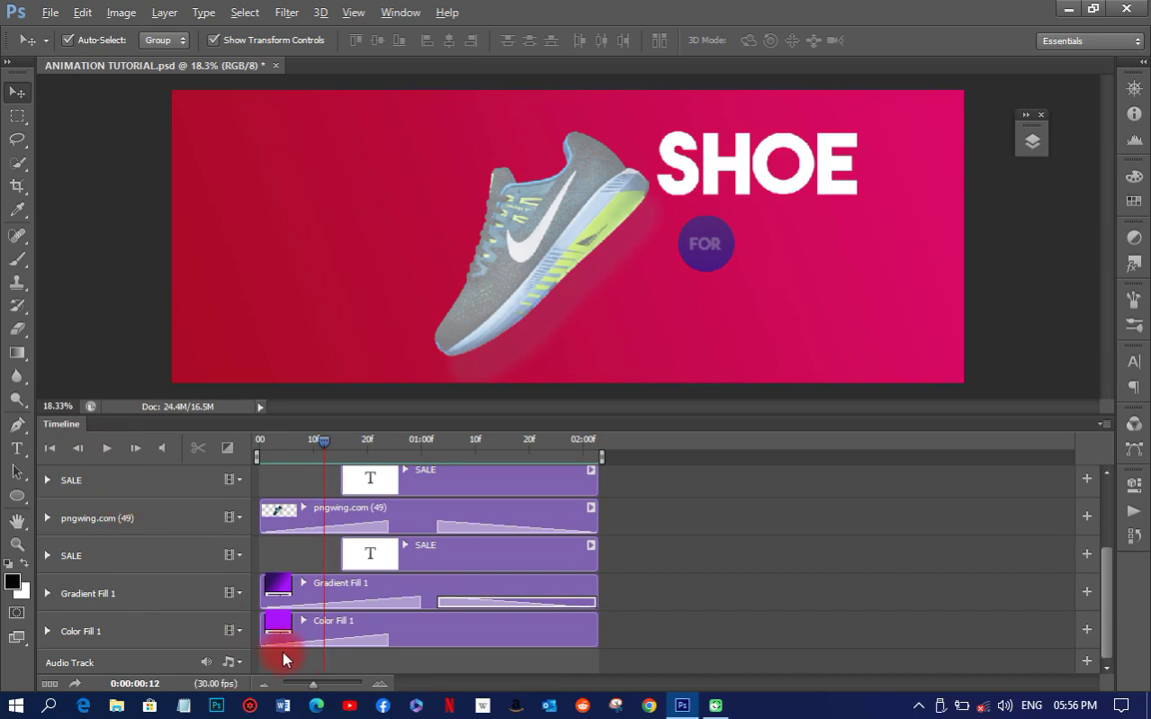
scroll(541, 626, "up", 3)
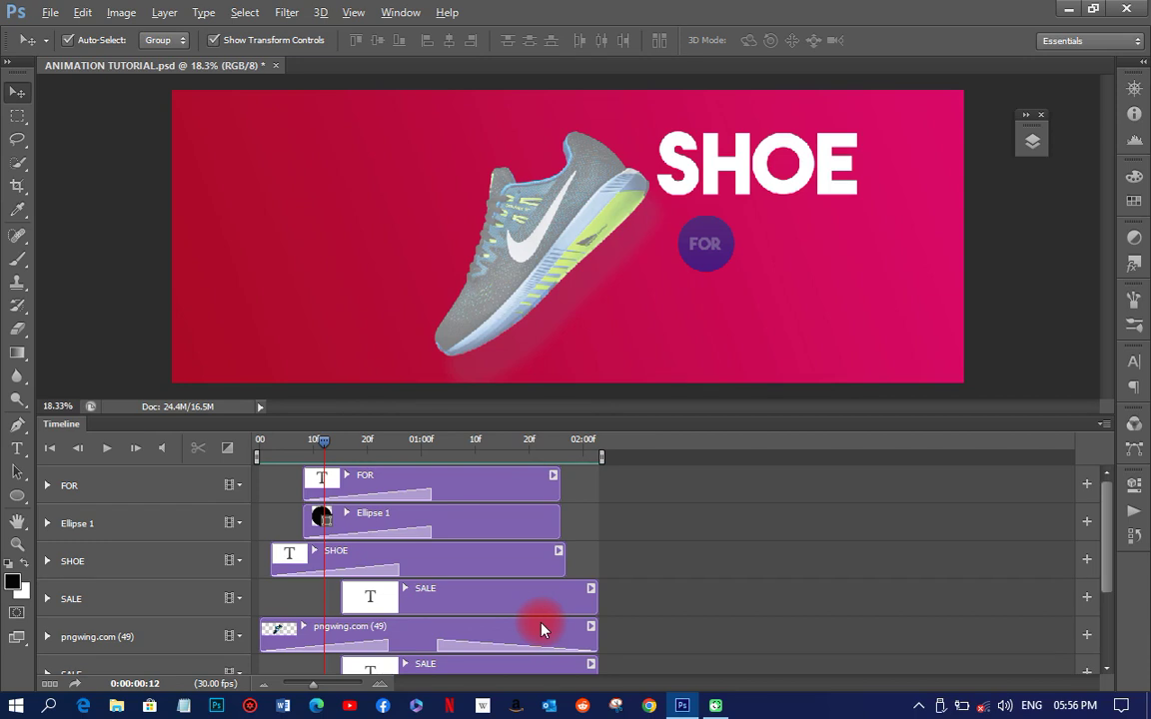
scroll(540, 629, "down", 3)
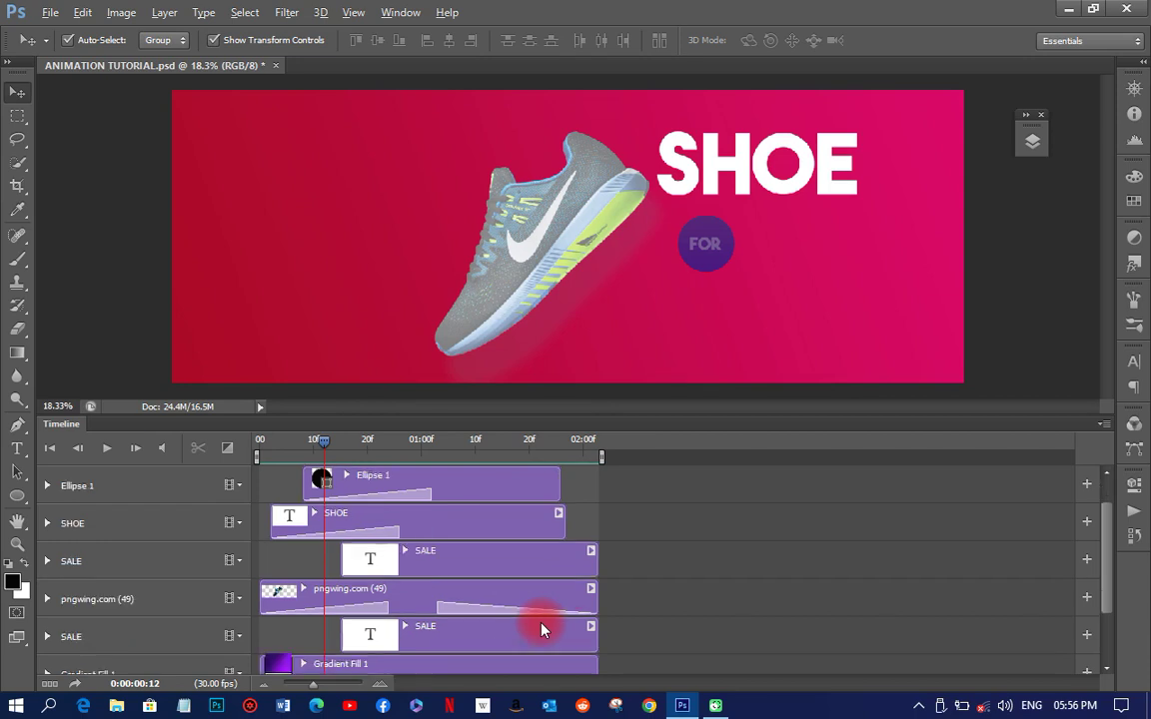
scroll(540, 629, "up", 3)
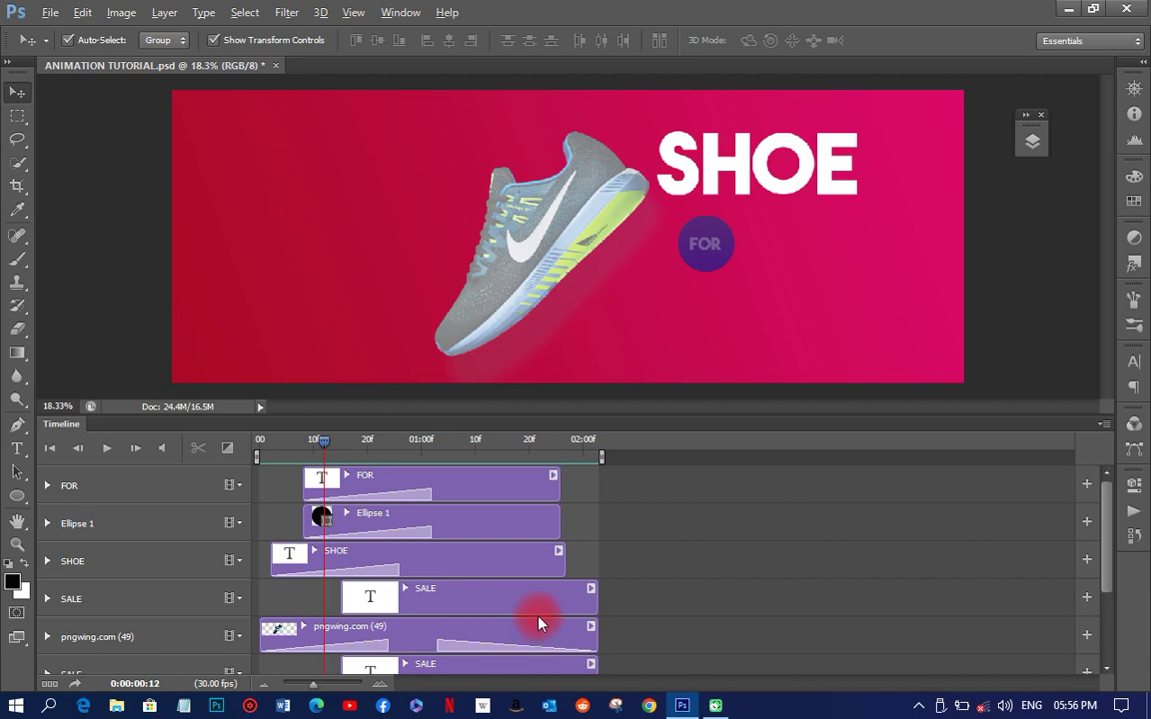
Step: Shift the SHOE clip to start at about 12f and add a 1 s Fade With Black transition to its end
left_click(426, 559)
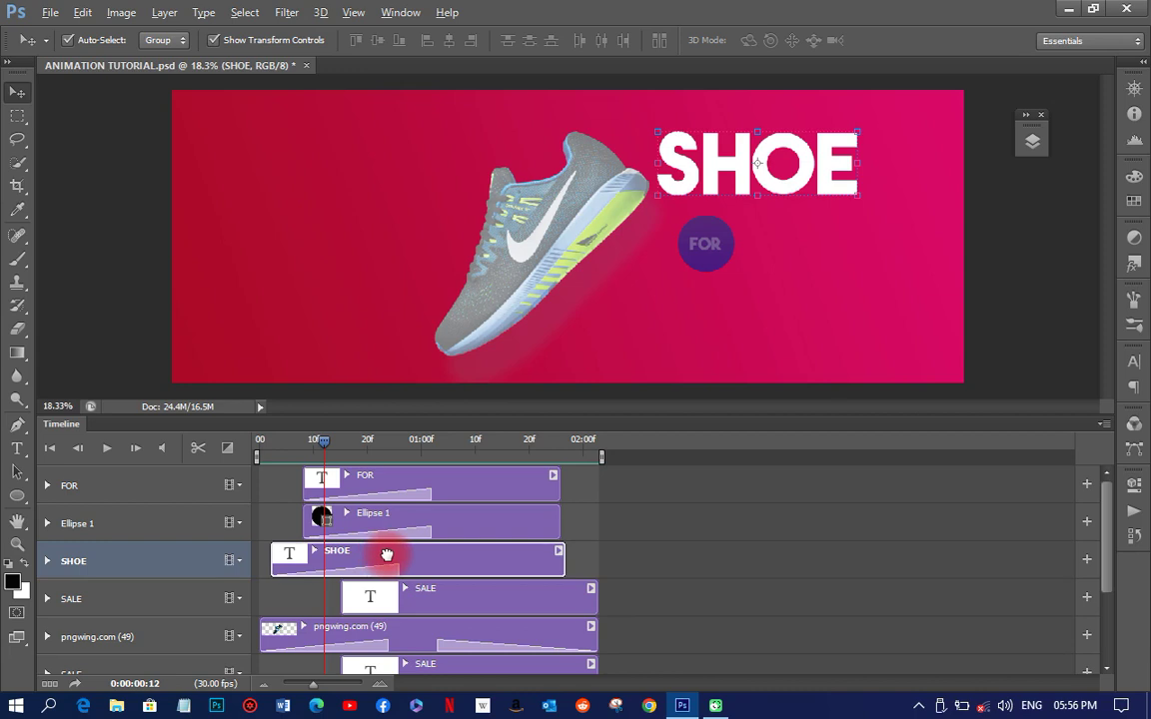
left_click_drag(387, 554, 433, 556)
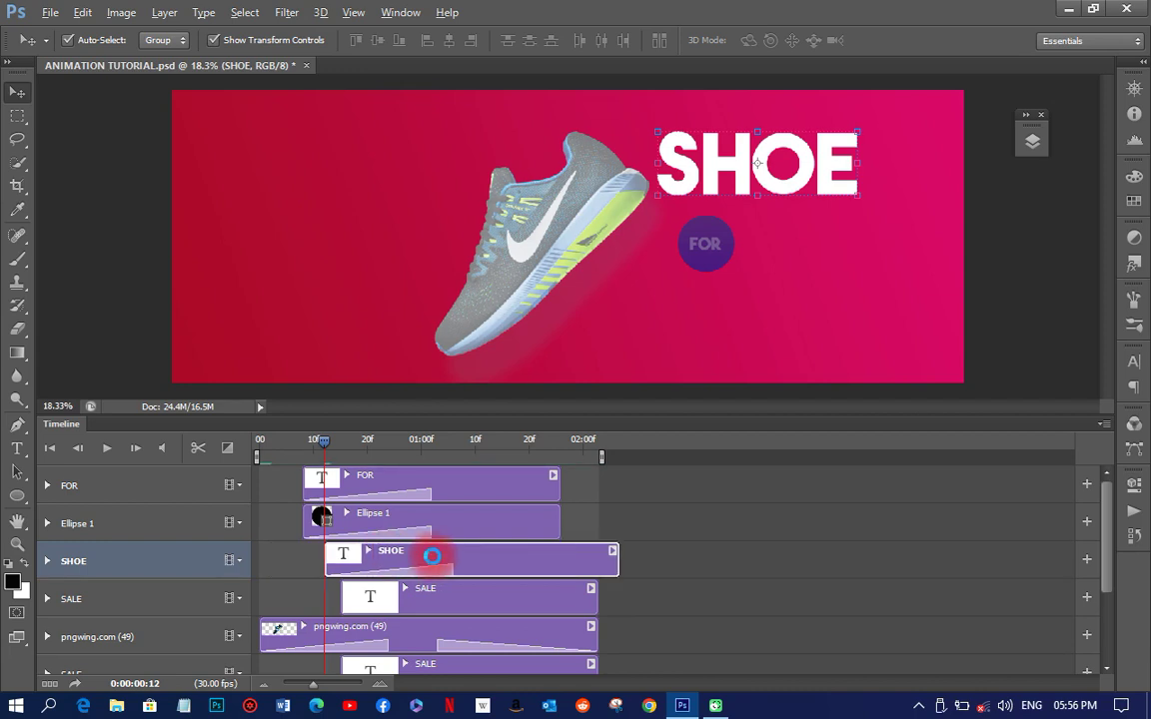
left_click(228, 449)
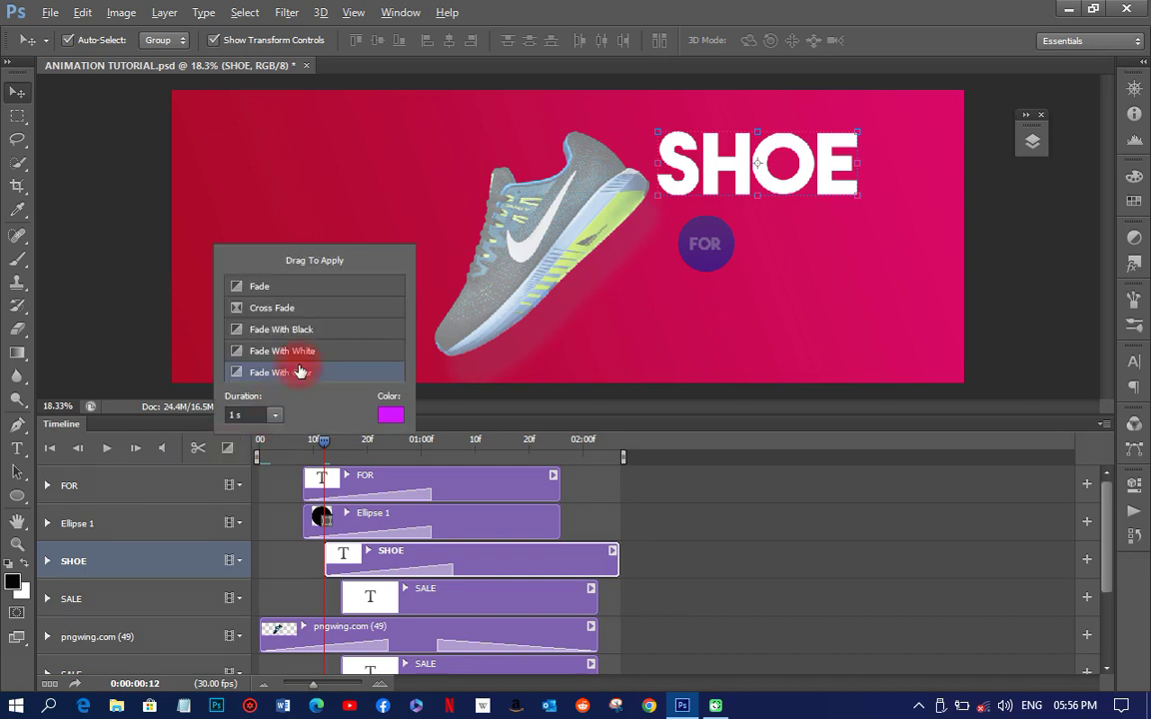
left_click_drag(278, 329, 582, 561)
Step: Return the playhead to the start of the timeline and preview the animation with the retimed SHOE clip
left_click_drag(323, 452, 239, 455)
left_click(108, 448)
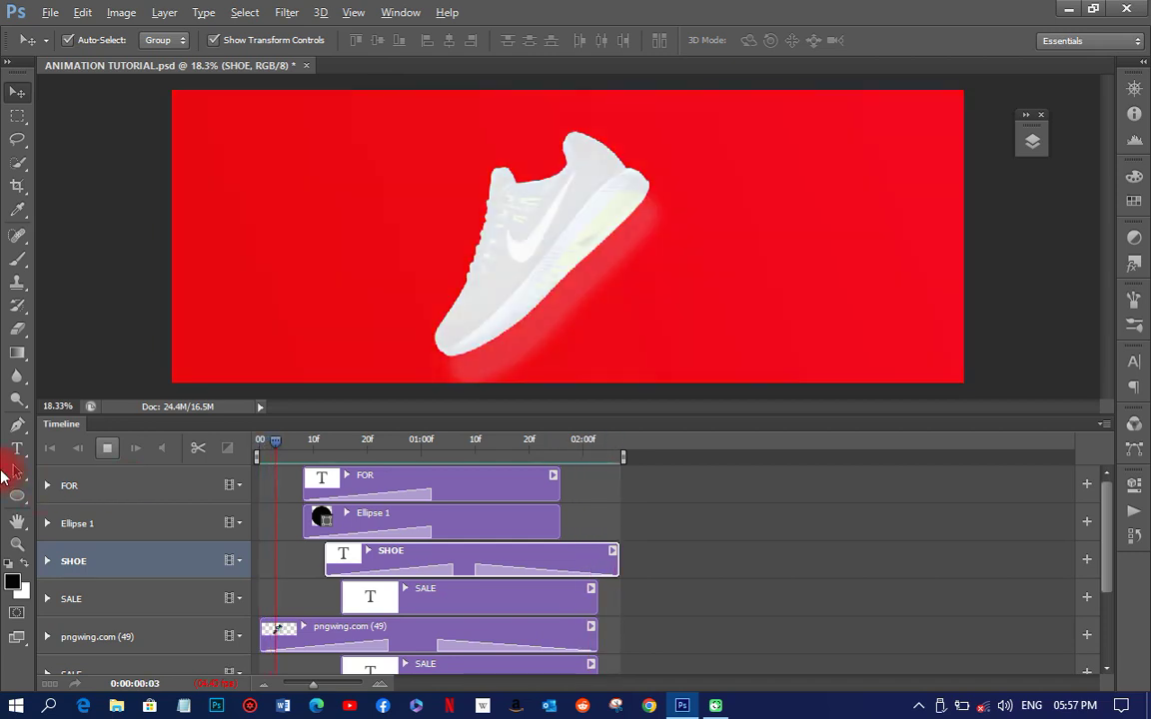
left_click(107, 450)
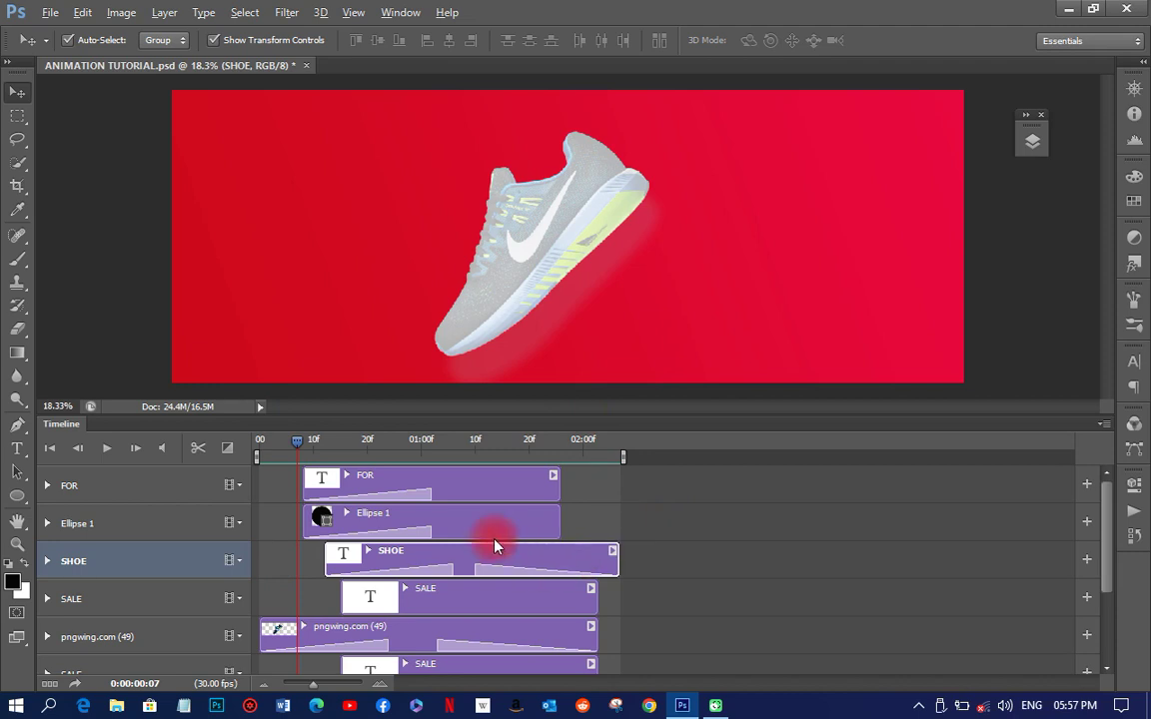
Step: Open Save for Web for the animated GIF and reduce the preview zoom to 12.5%
left_click(47, 14)
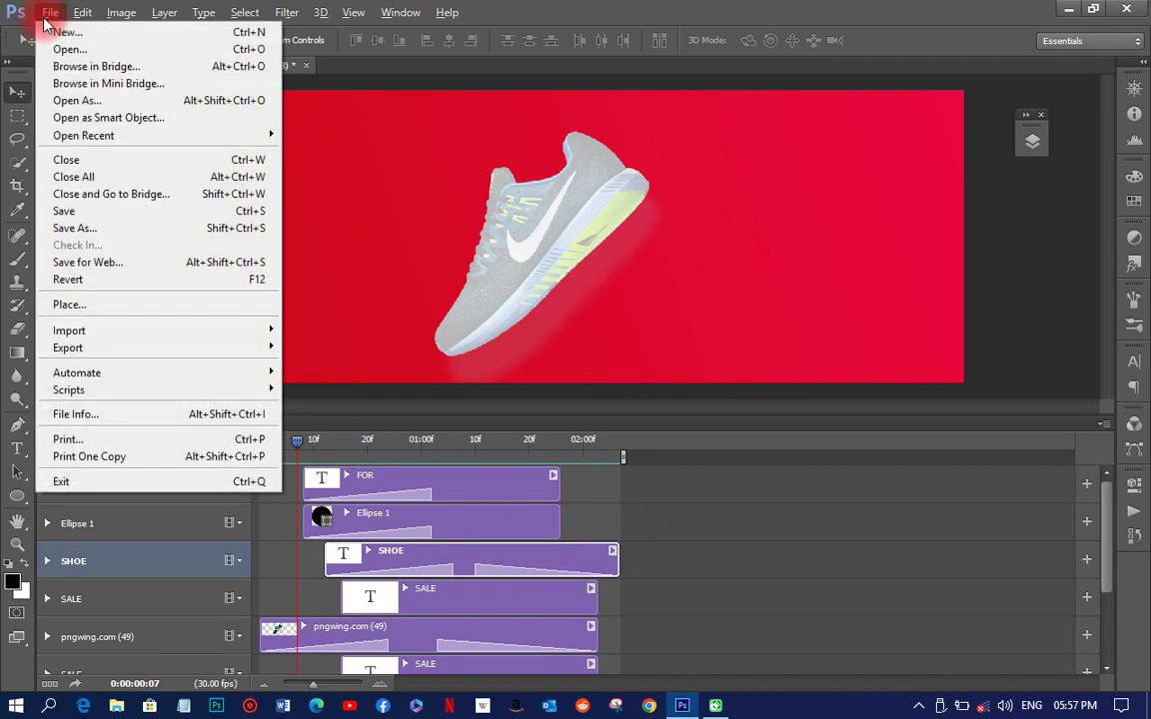
left_click(123, 263)
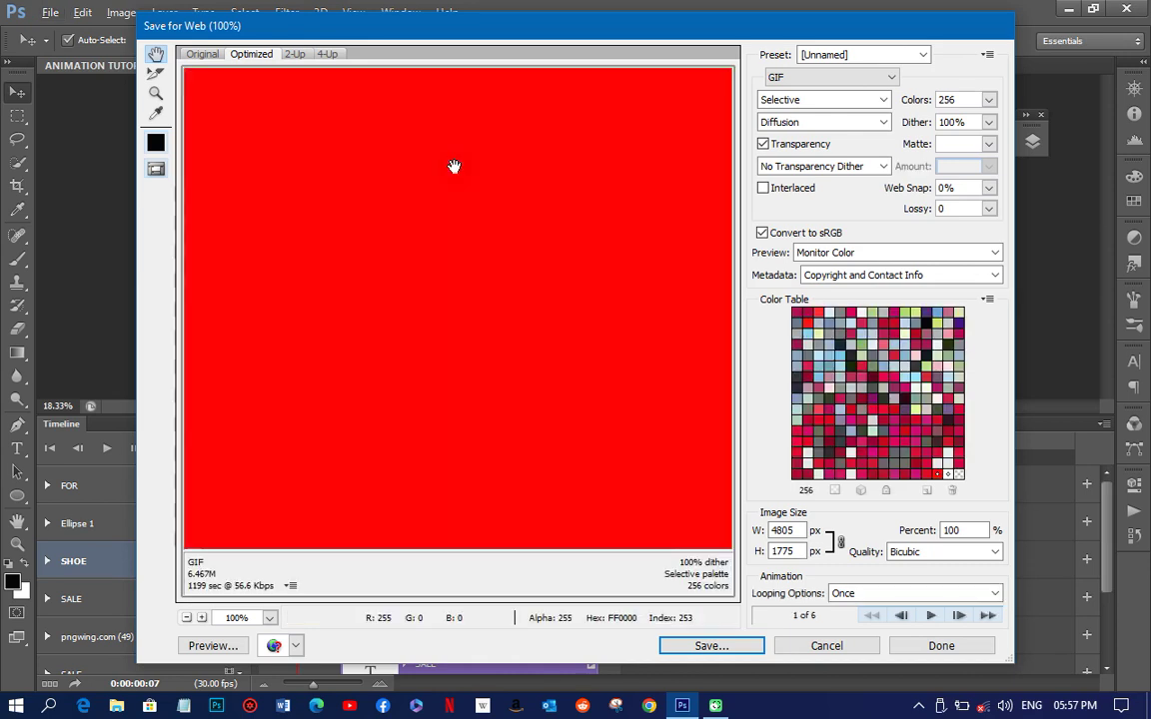
left_click(207, 643)
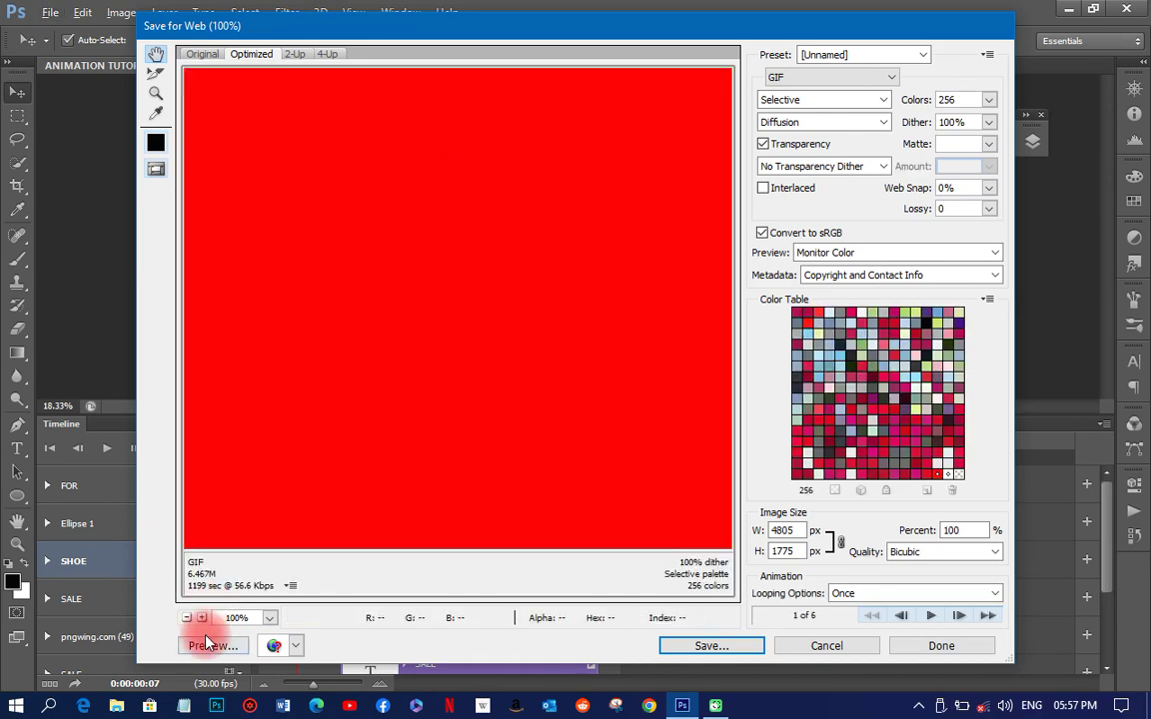
left_click(188, 619)
left_click(188, 619)
left_click(188, 619)
left_click(188, 620)
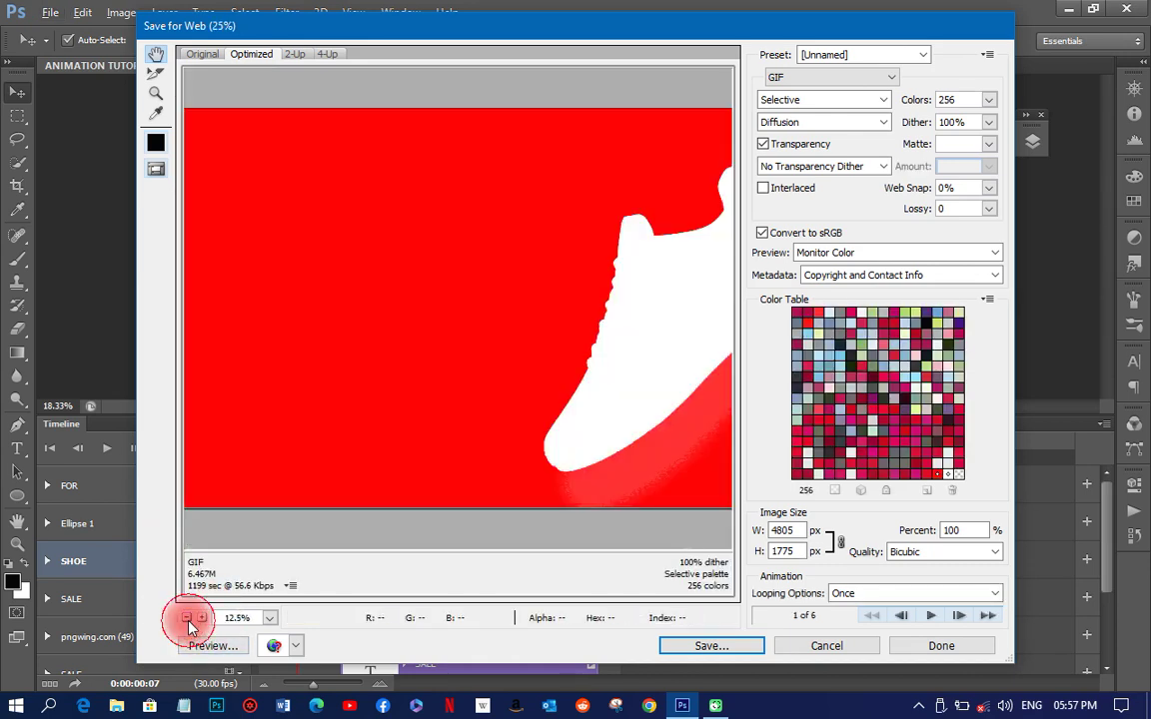
Step: Adjust the preview zoom to 12.5% to show the whole banner and play the animation once
left_click(188, 619)
left_click(188, 619)
left_click(188, 620)
left_click(188, 619)
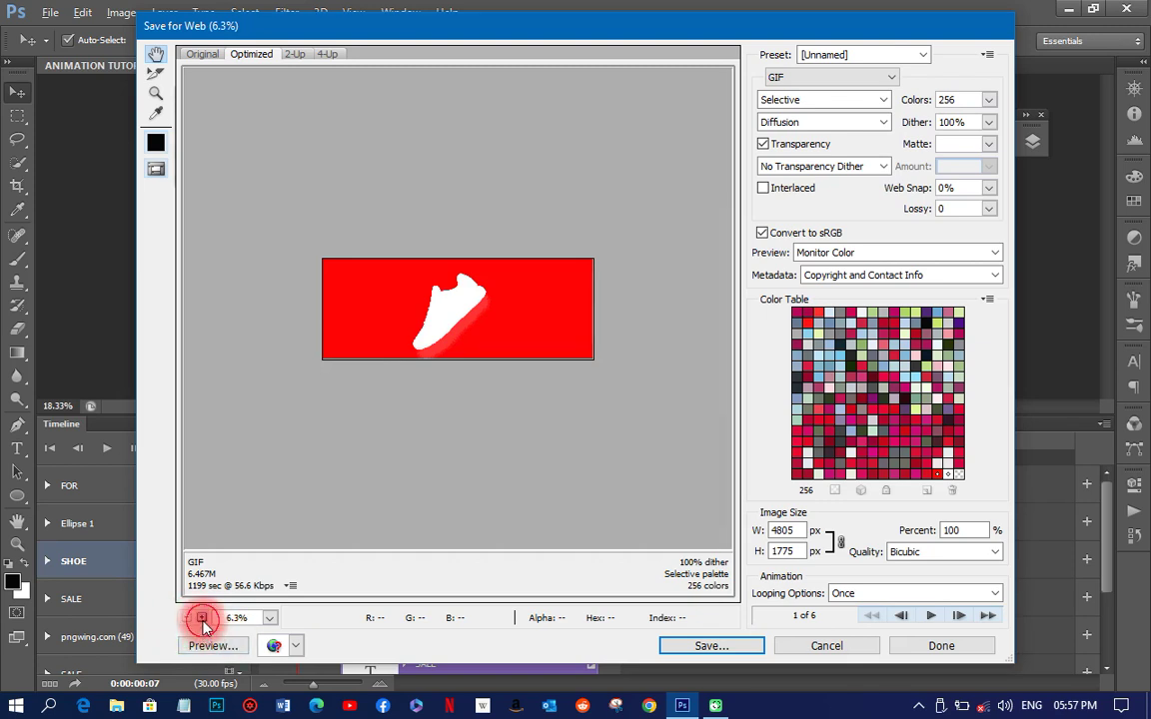
left_click(201, 618)
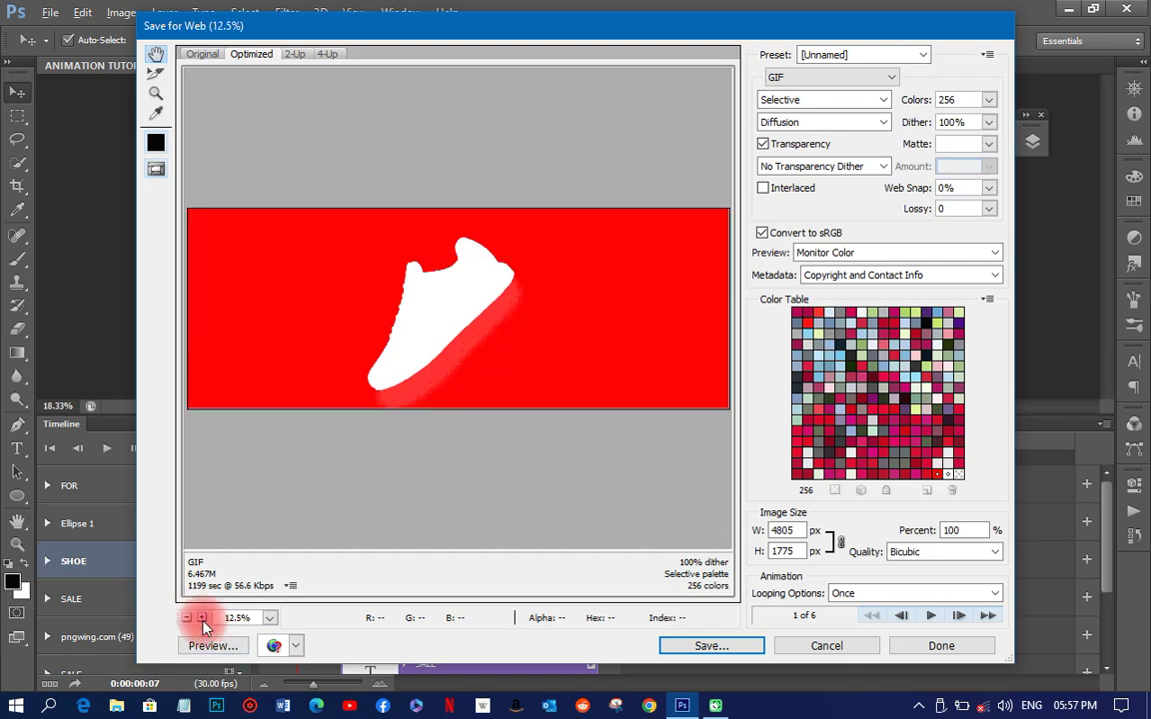
left_click(931, 616)
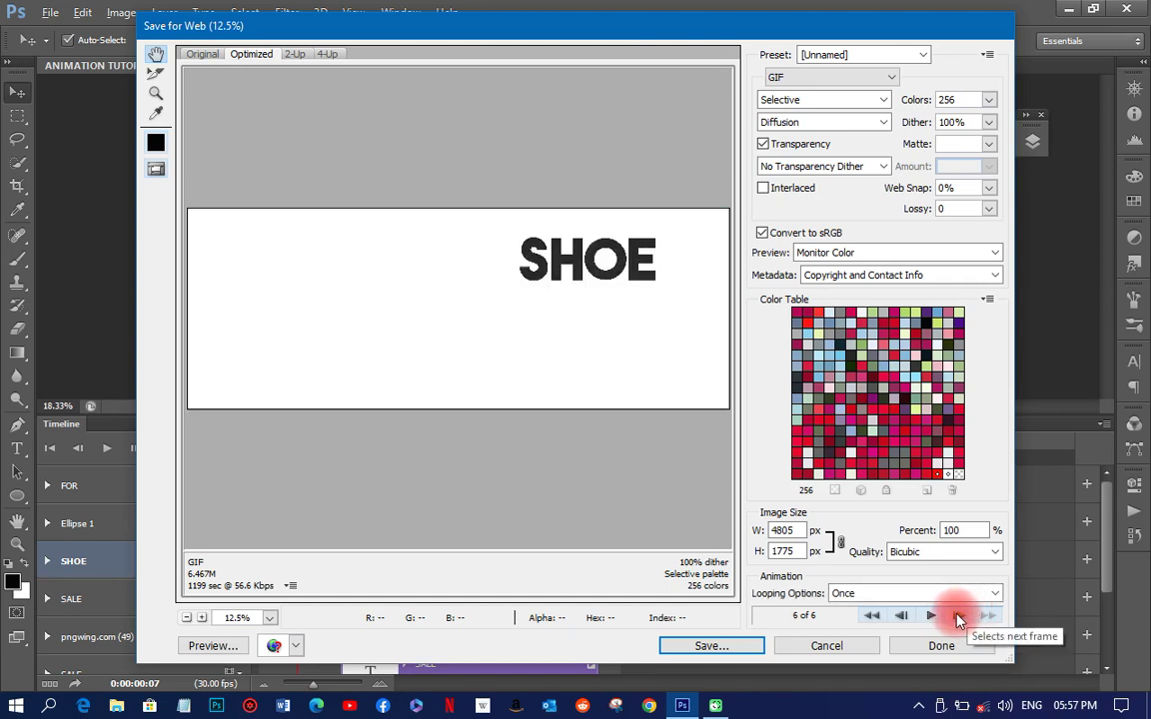
Step: Set the animation's looping option to Forever, play the looping preview and stop it
left_click(879, 594)
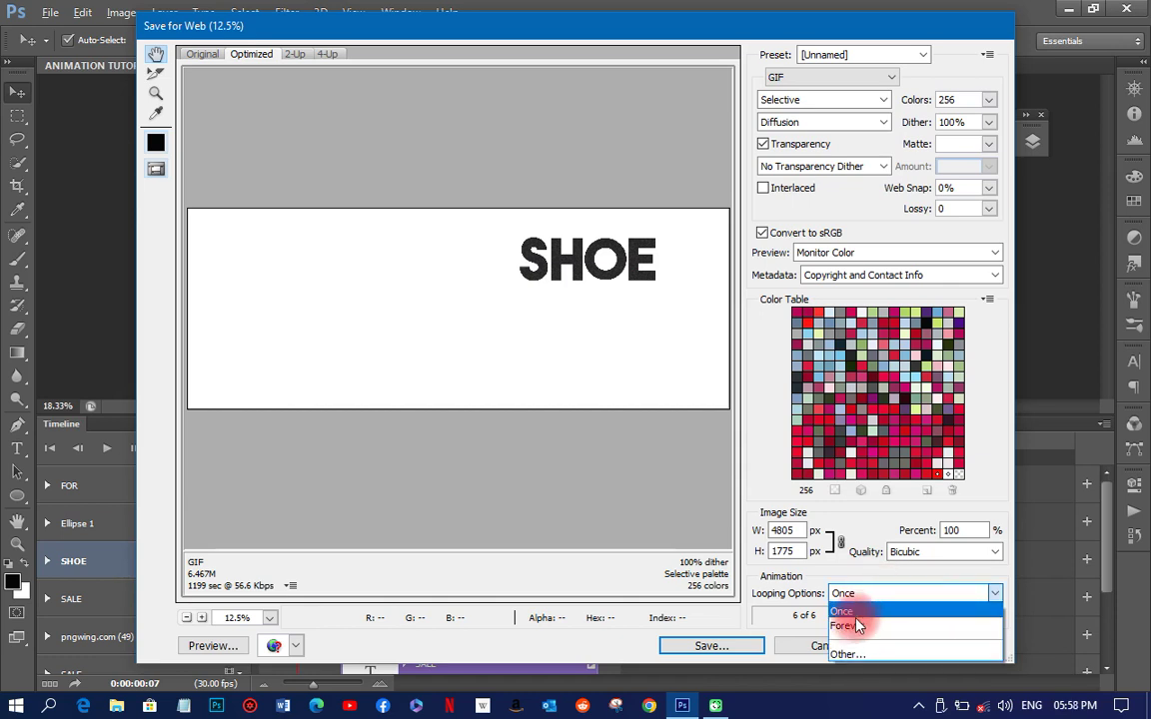
left_click(848, 627)
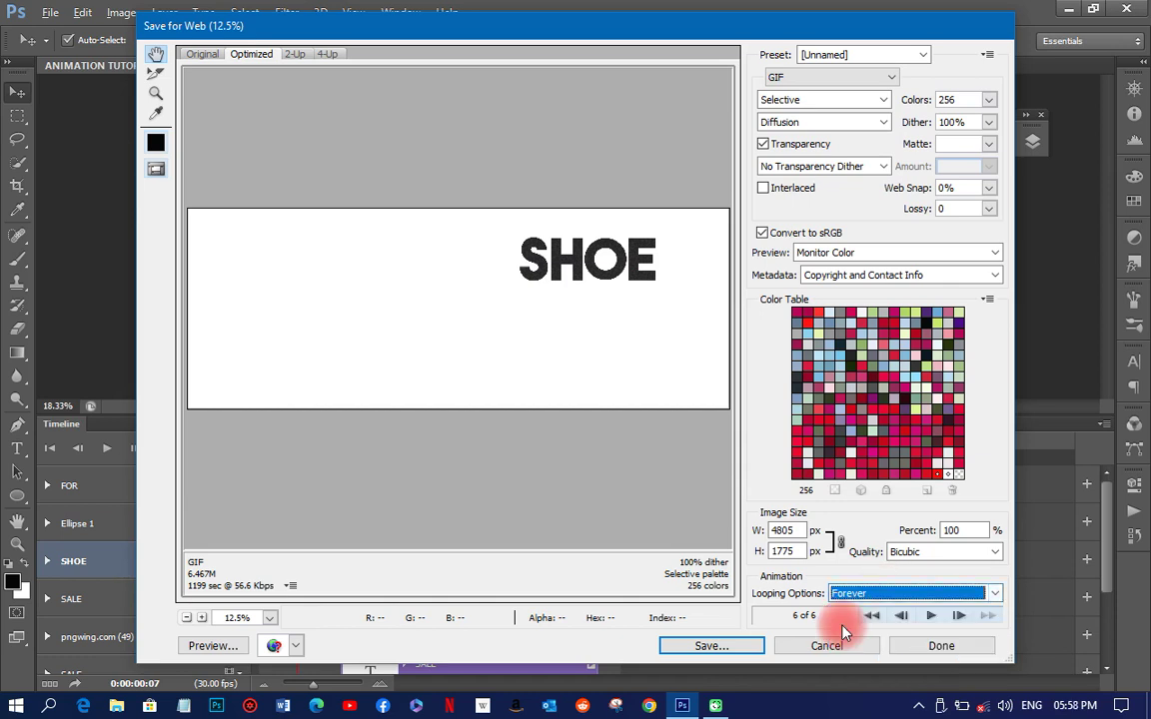
left_click(929, 617)
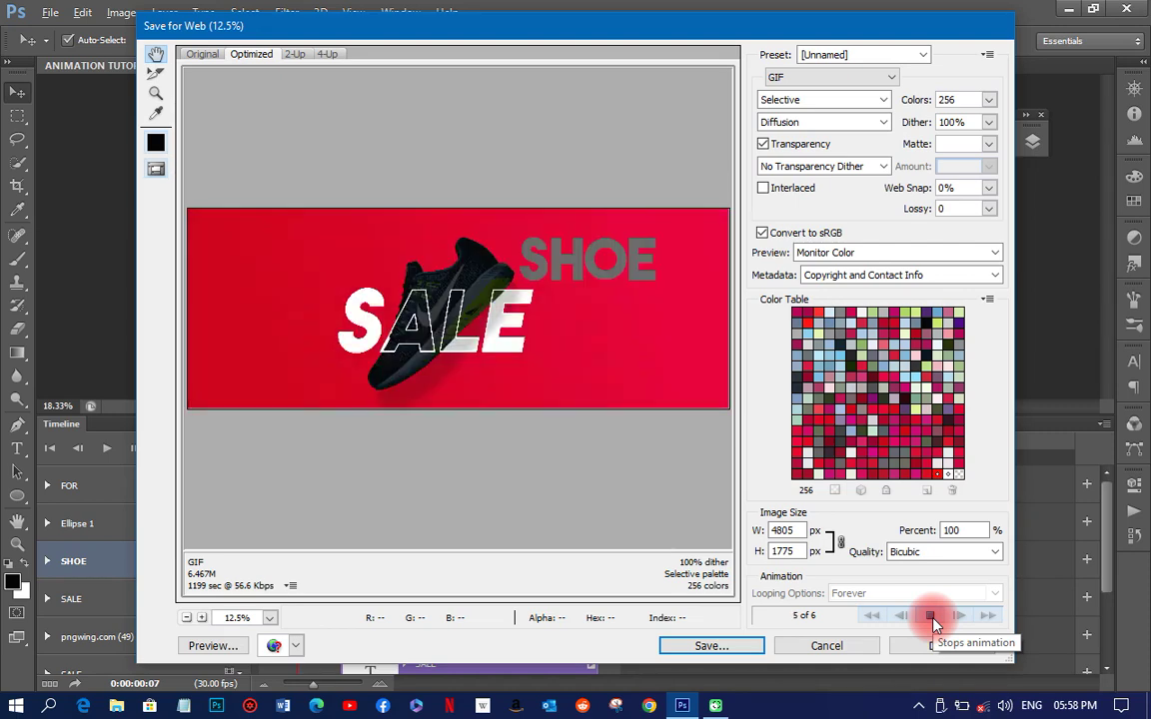
left_click(930, 616)
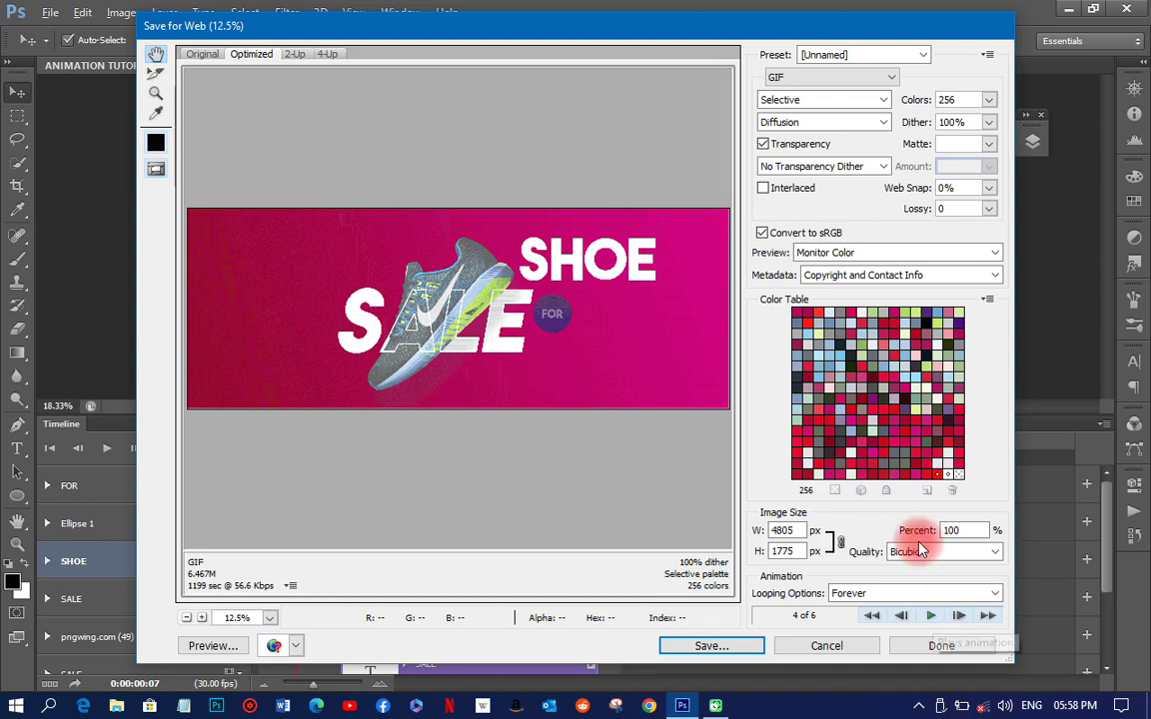
Step: Choose GIF as the export file format and keep Diffusion as the dither method
left_click(823, 80)
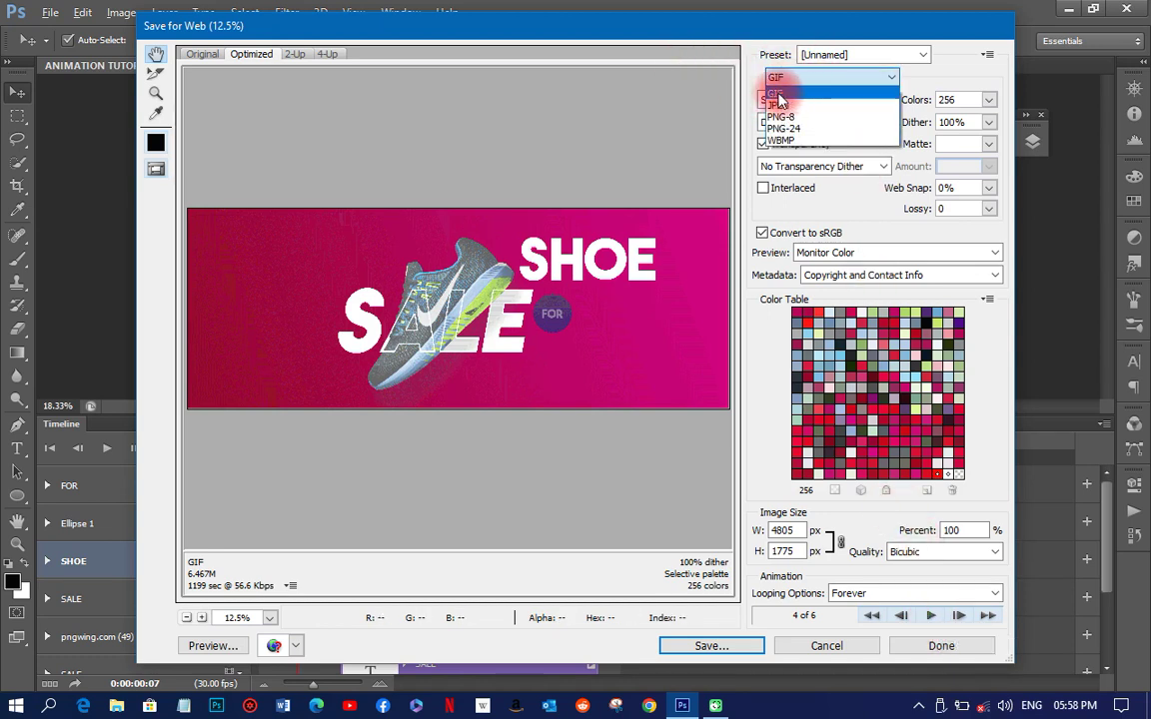
left_click(789, 93)
left_click(796, 102)
left_click(799, 106)
left_click(788, 121)
left_click(789, 121)
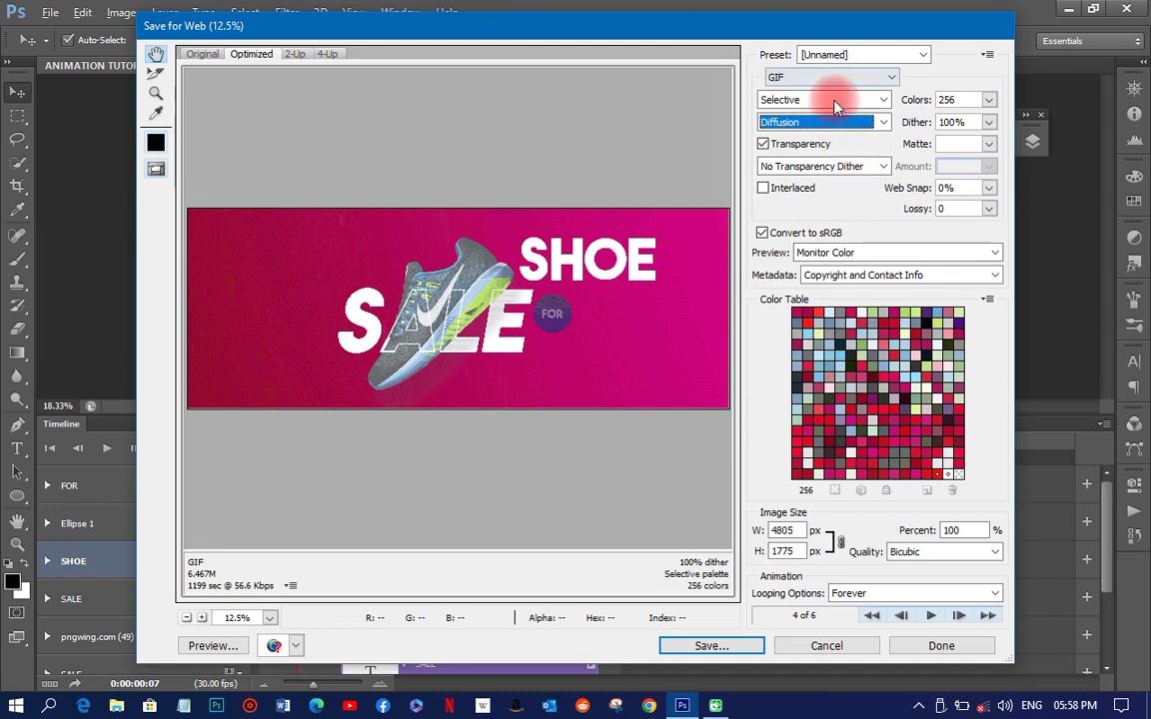
Step: Set the image resampling quality of the GIF export to Bicubic Sharper
left_click(929, 554)
left_click(934, 555)
left_click(939, 552)
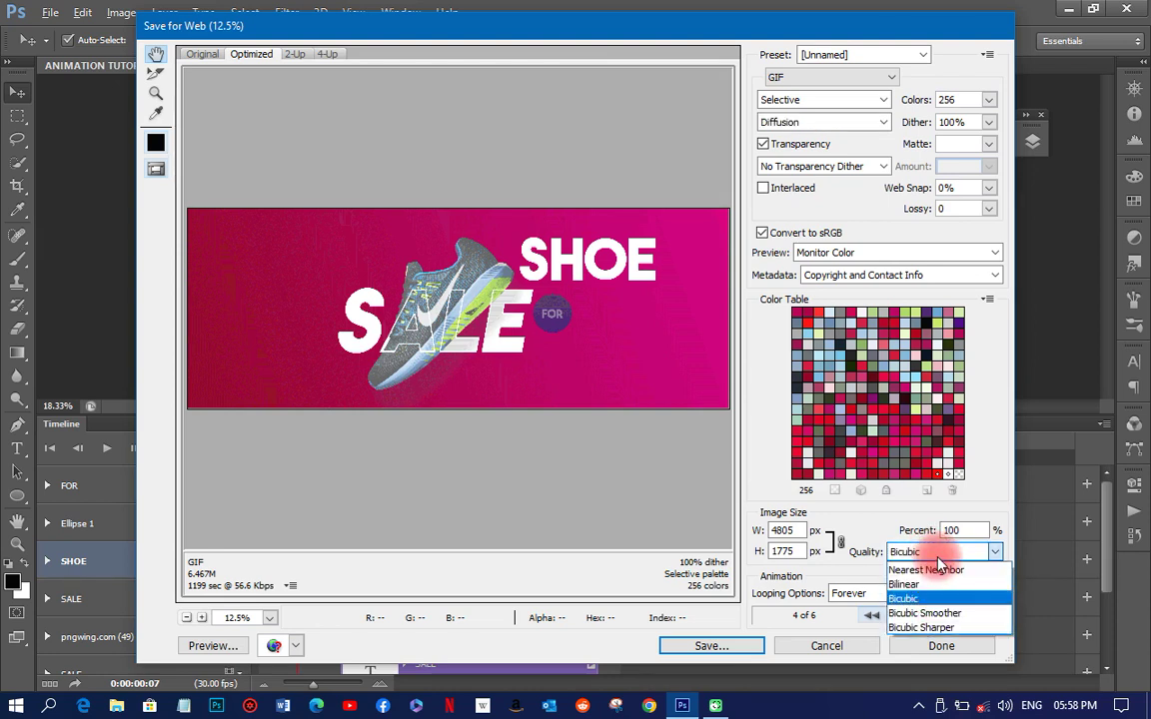
left_click(921, 627)
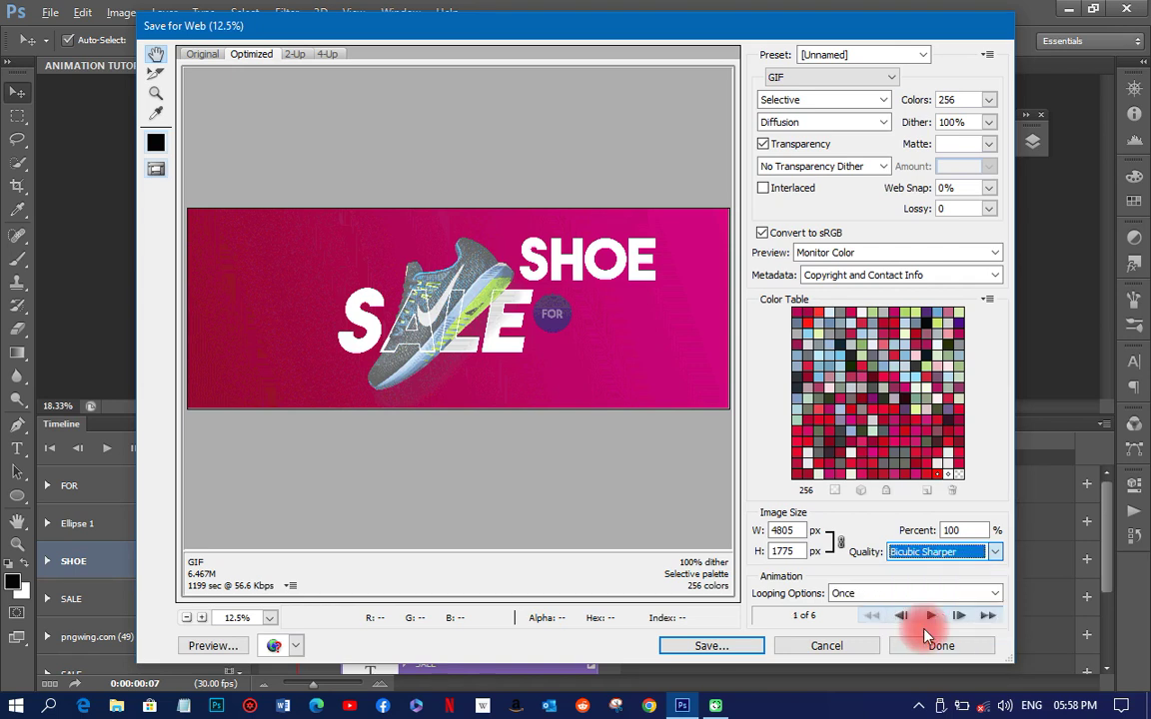
Step: Preview the animation and set its looping option to Forever
left_click(926, 623)
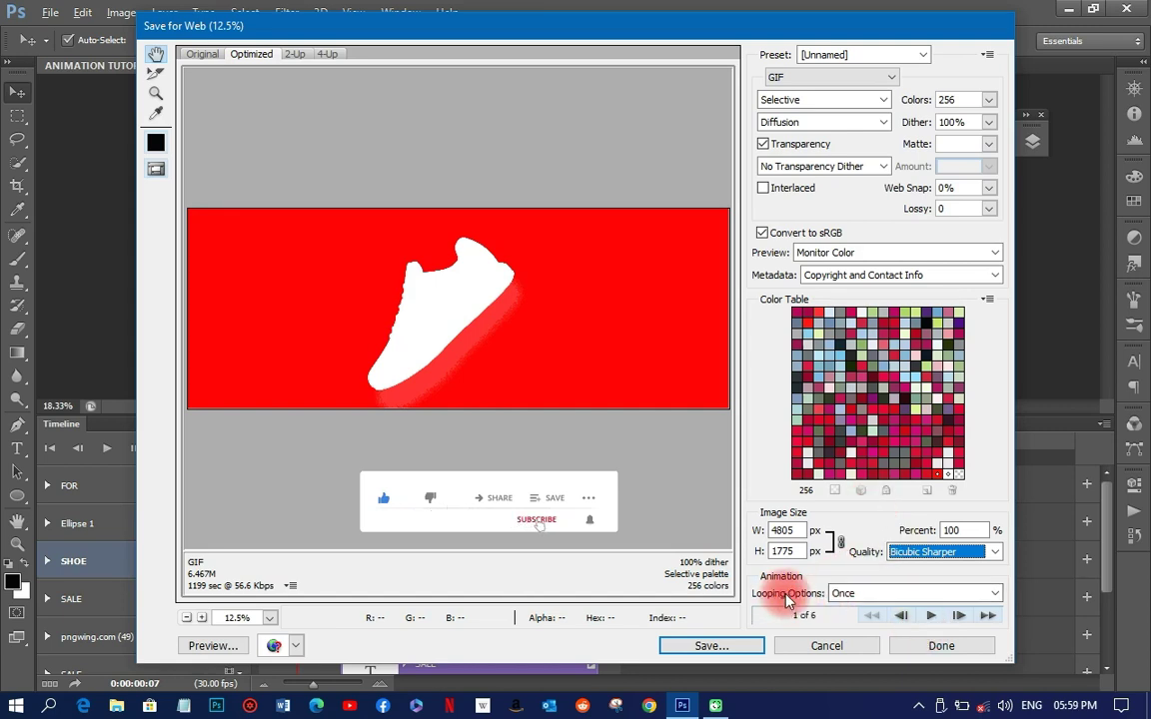
left_click(847, 594)
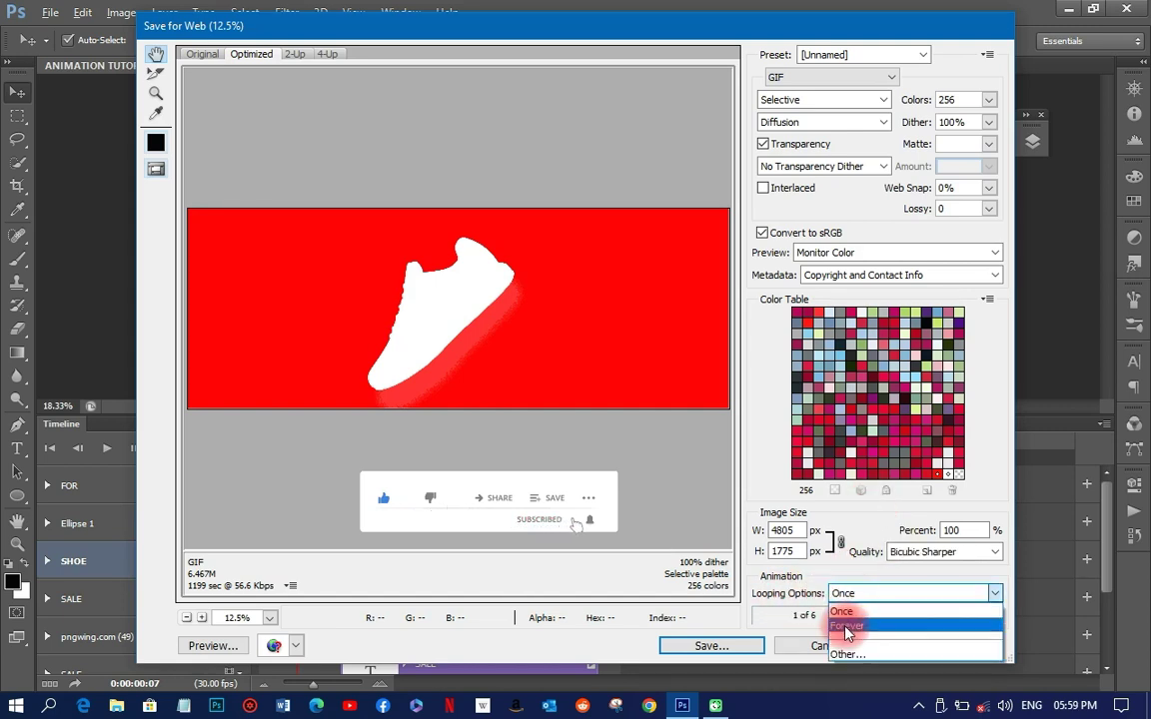
left_click(845, 625)
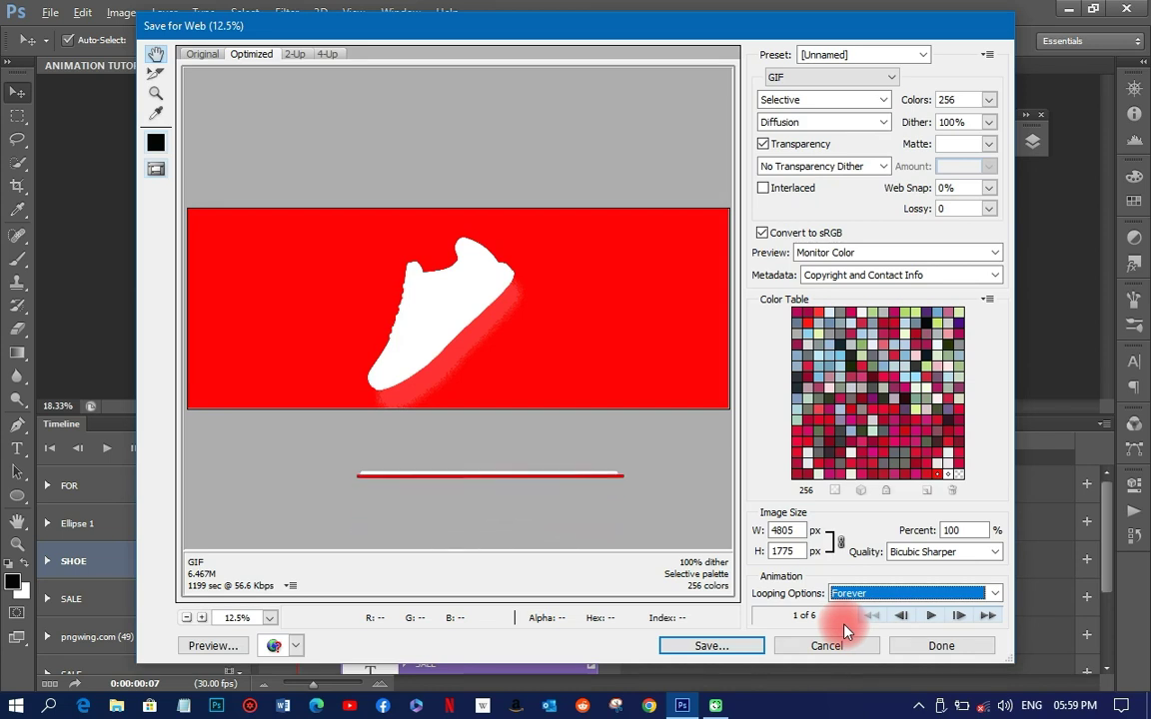
Step: Save the optimized animation to the Desktop as ANIMATION-TUTORIAL in the HTML and Images format
left_click(718, 649)
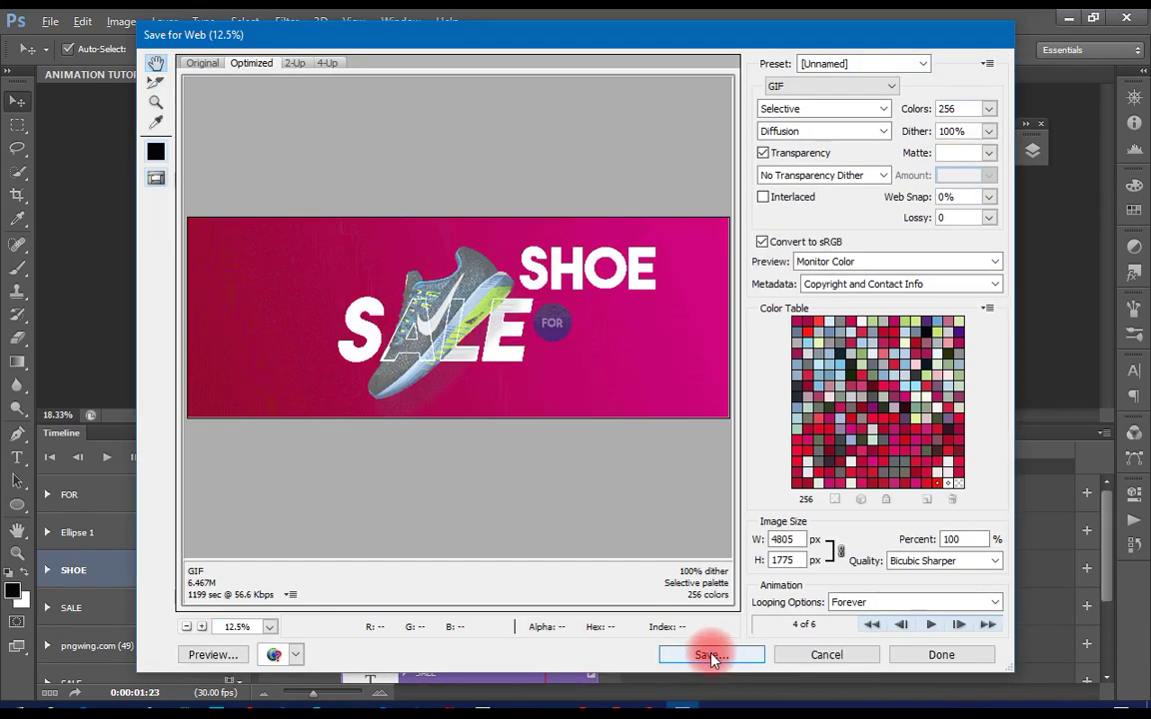
left_click(714, 650)
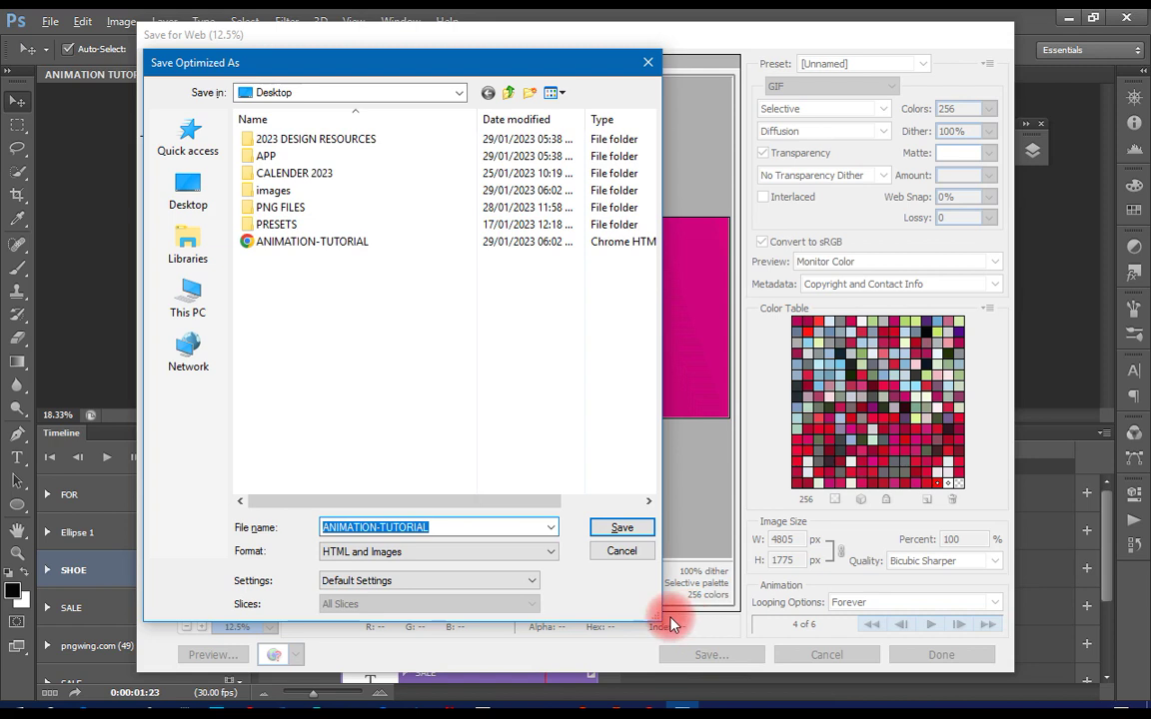
left_click(415, 551)
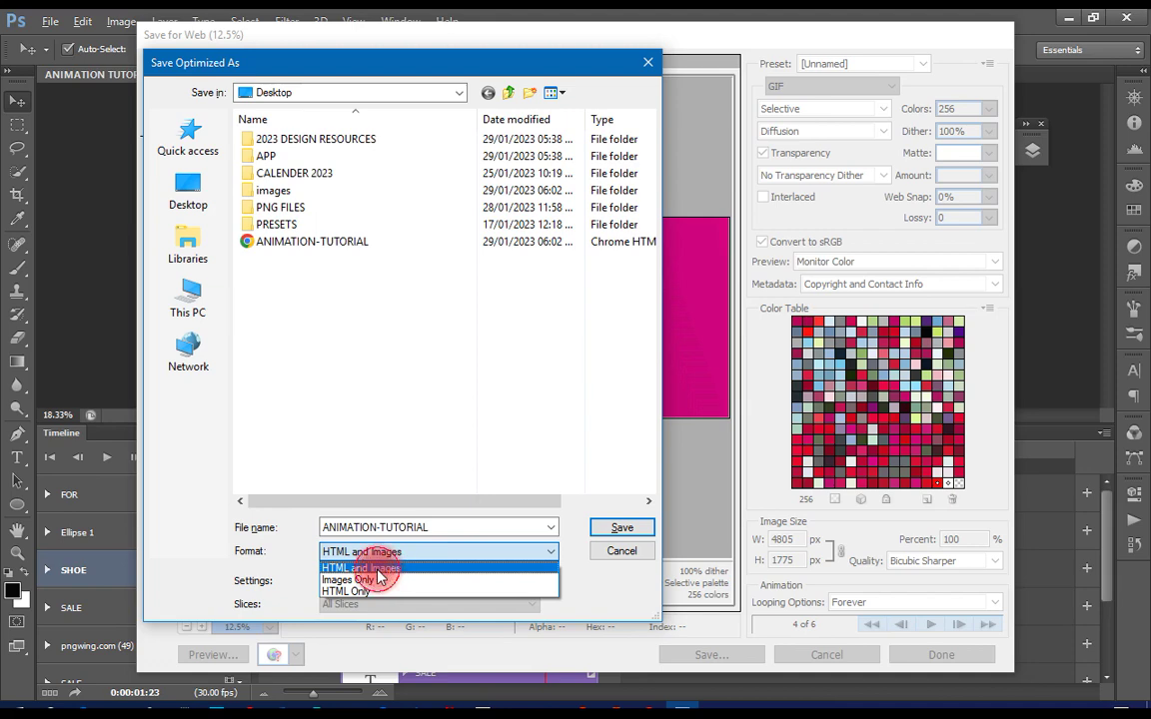
left_click(381, 570)
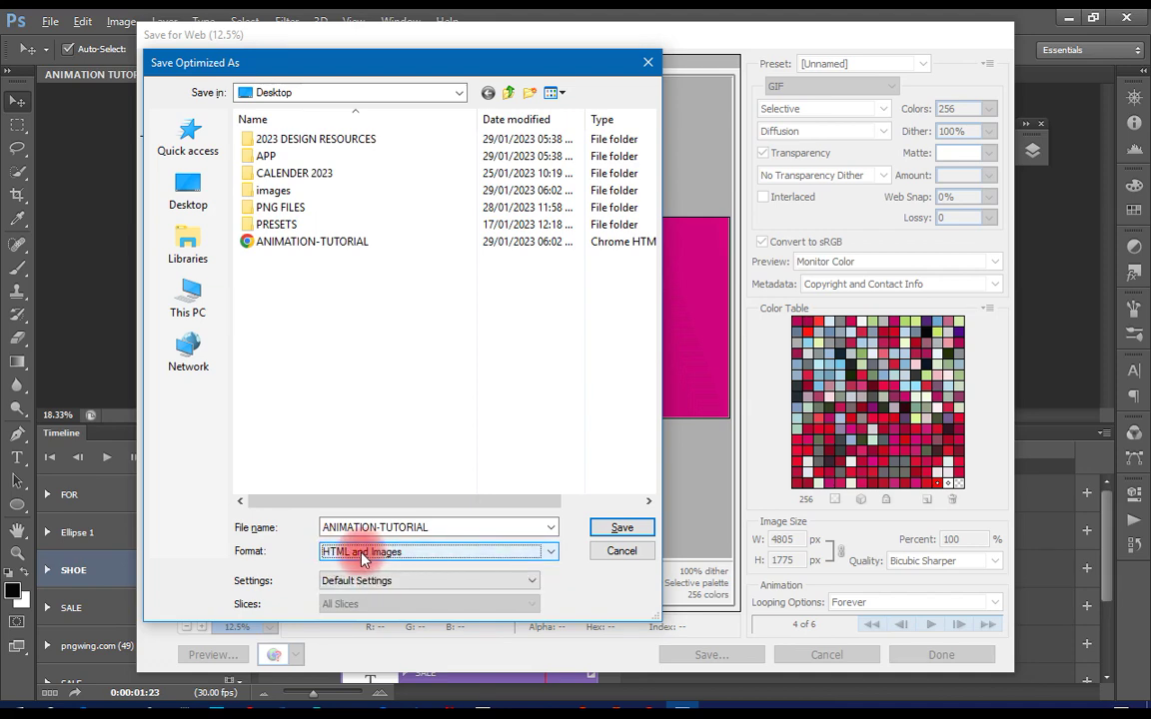
left_click(608, 528)
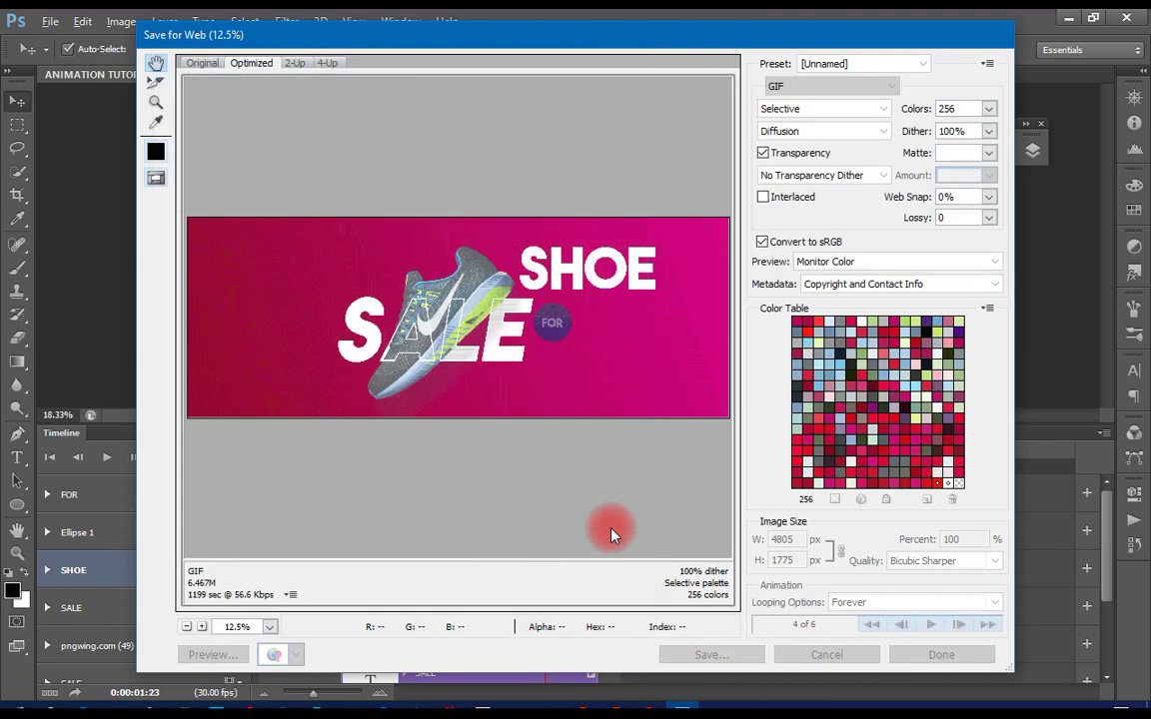
left_click(683, 391)
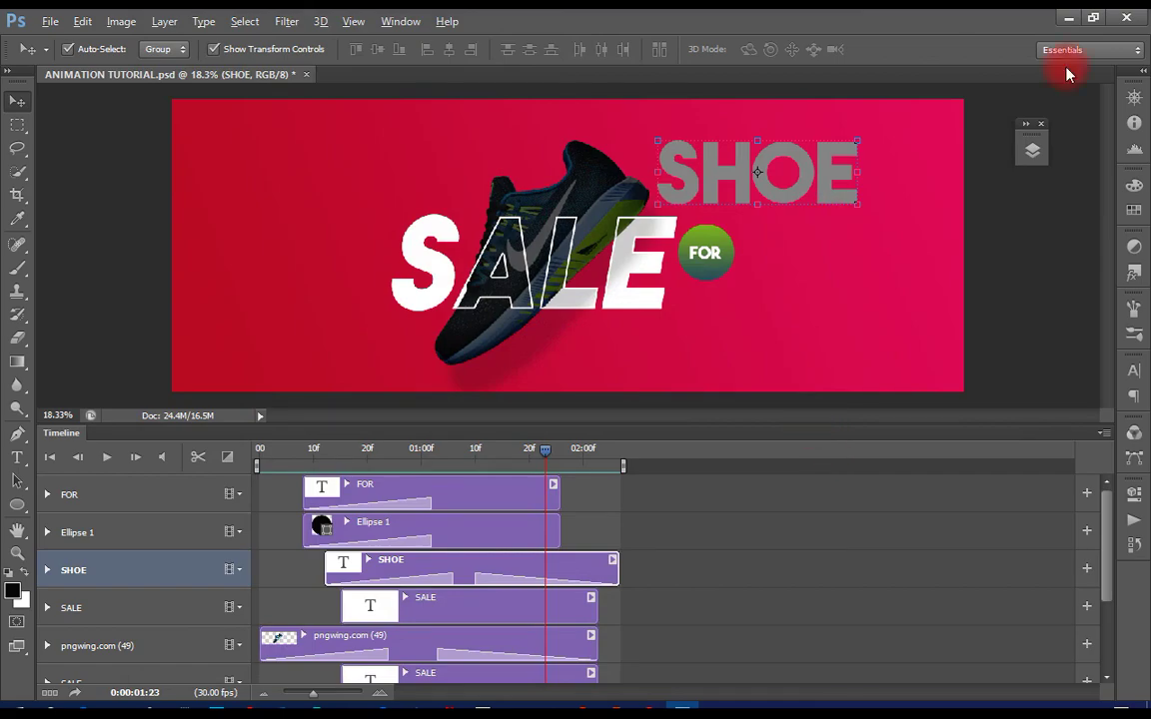
Step: Minimize Photoshop to show the Windows desktop and refresh it to find the exported files
left_click(1066, 18)
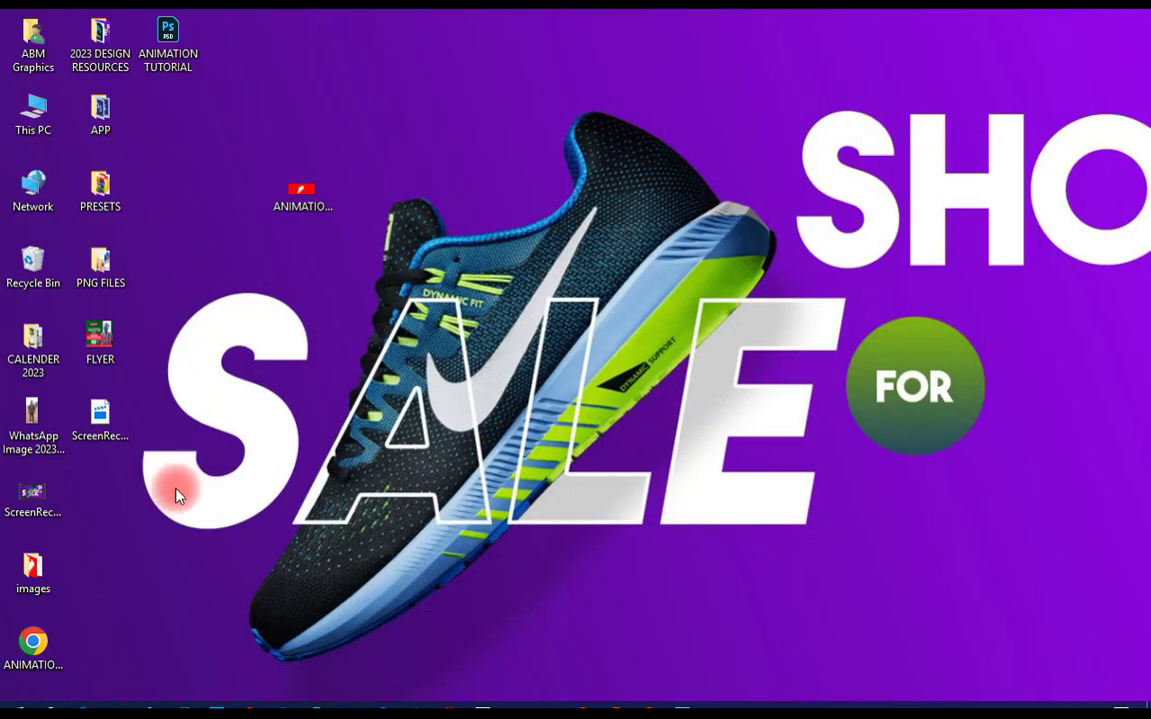
right_click(200, 391)
left_click(257, 451)
right_click(258, 453)
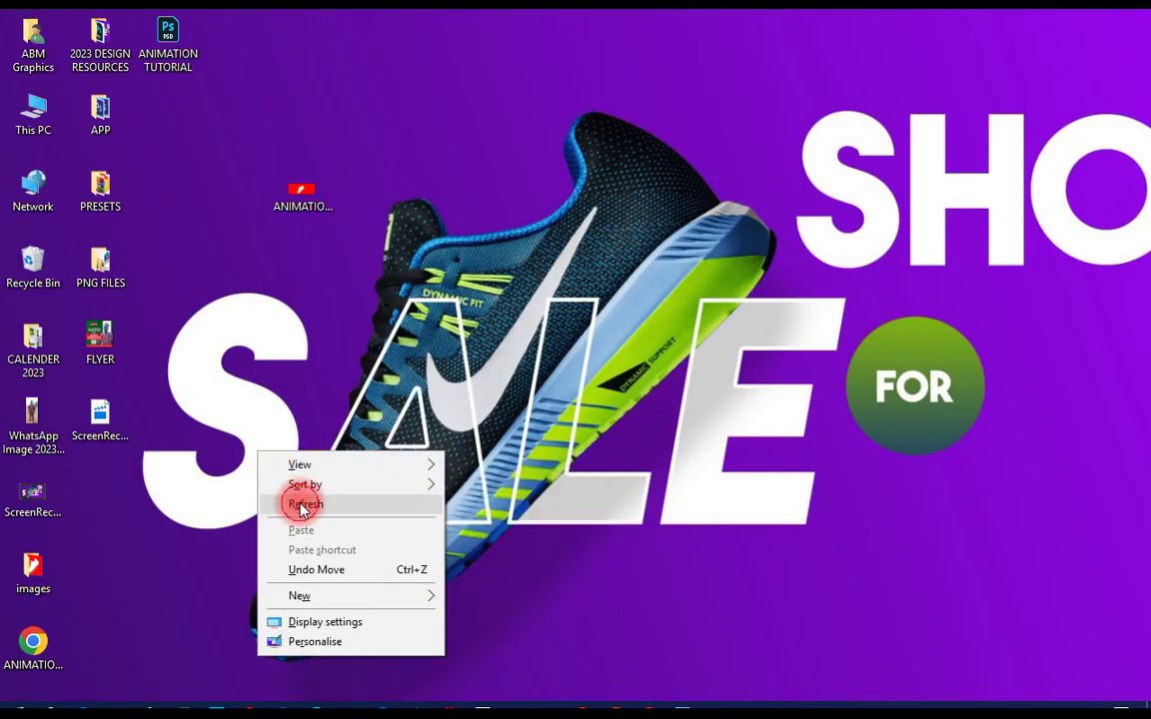
left_click(301, 505)
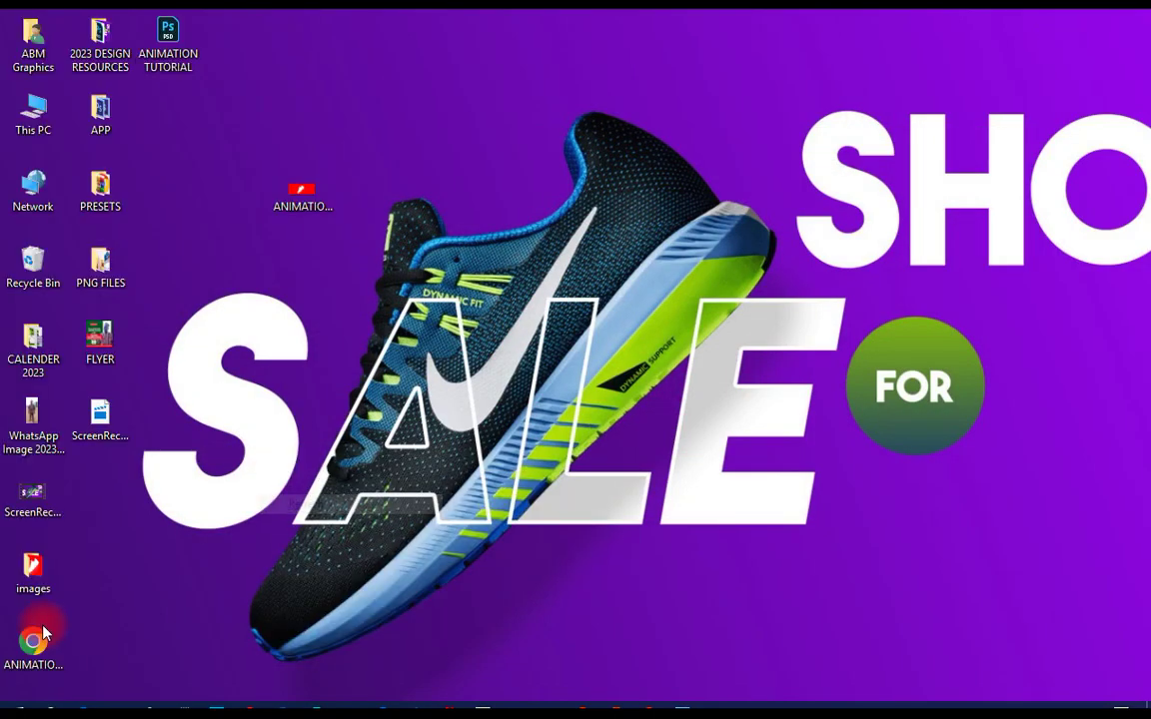
Step: Open ANIMATION-TUTORIAL.gif from the images folder on the desktop, watch the exported animation and close the viewer
double_click(33, 574)
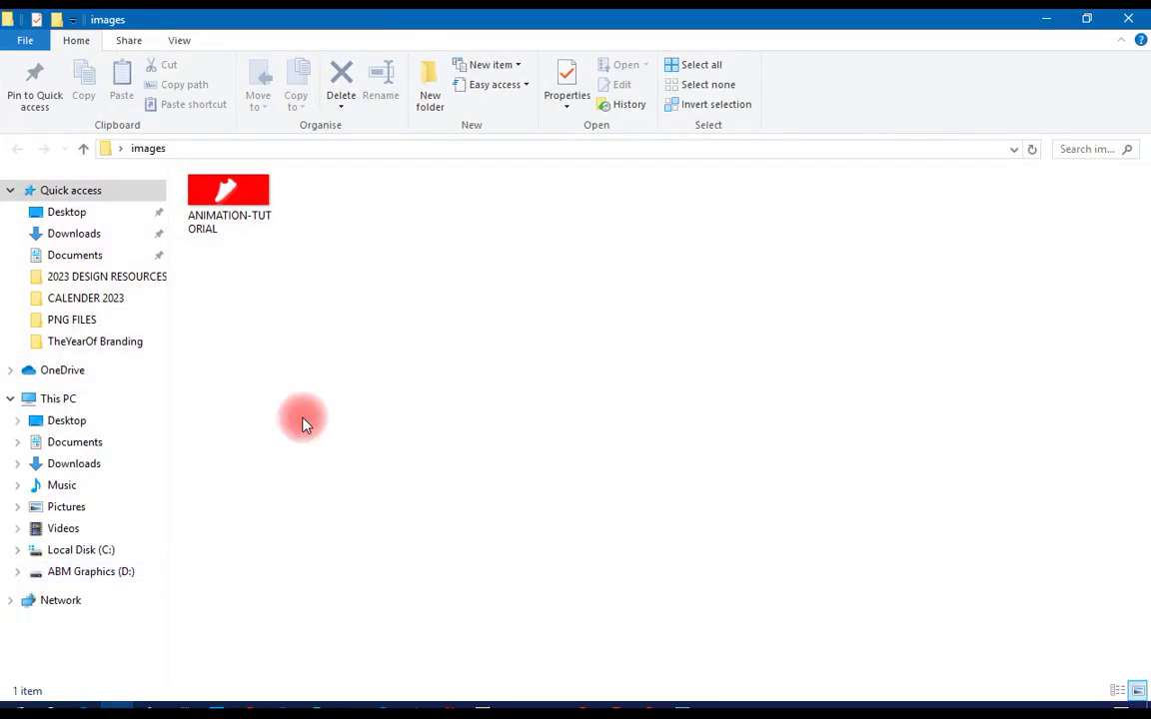
left_click(228, 204)
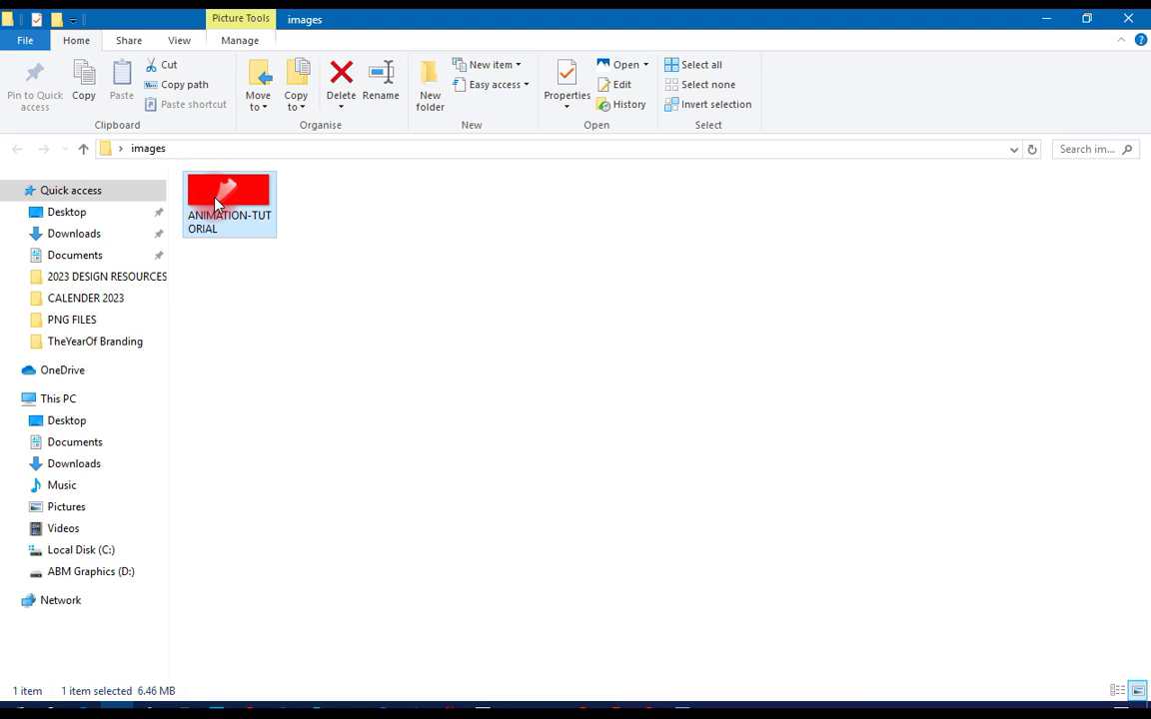
double_click(216, 203)
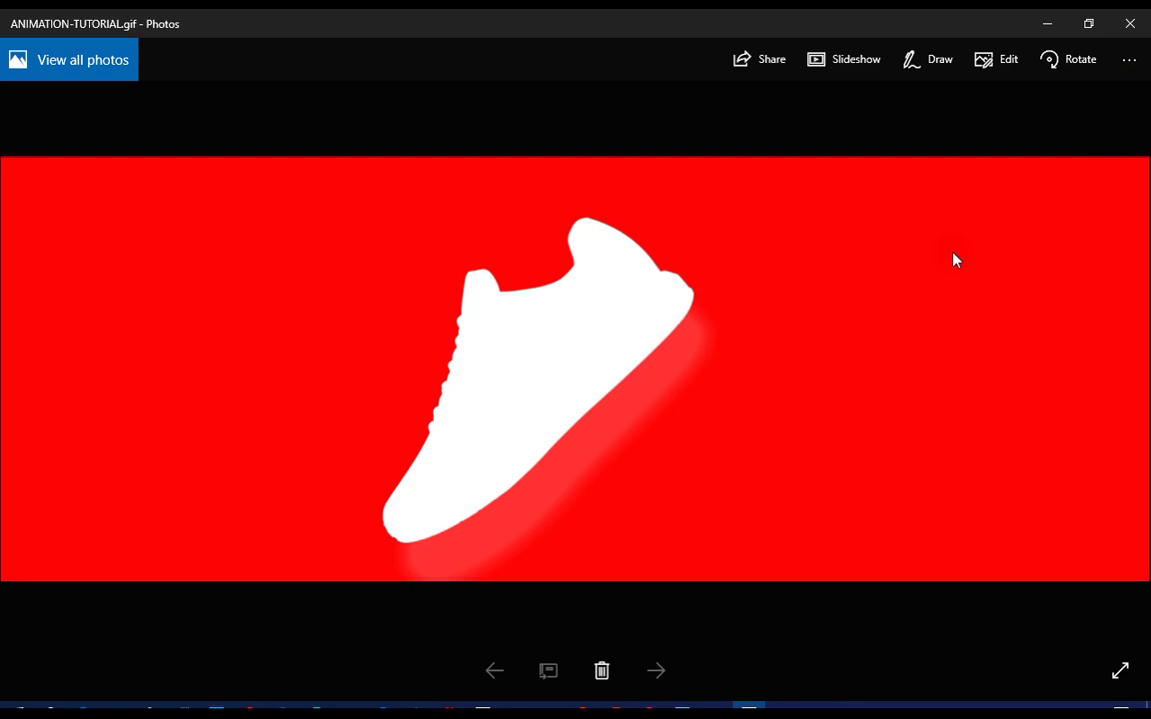
left_click(1130, 23)
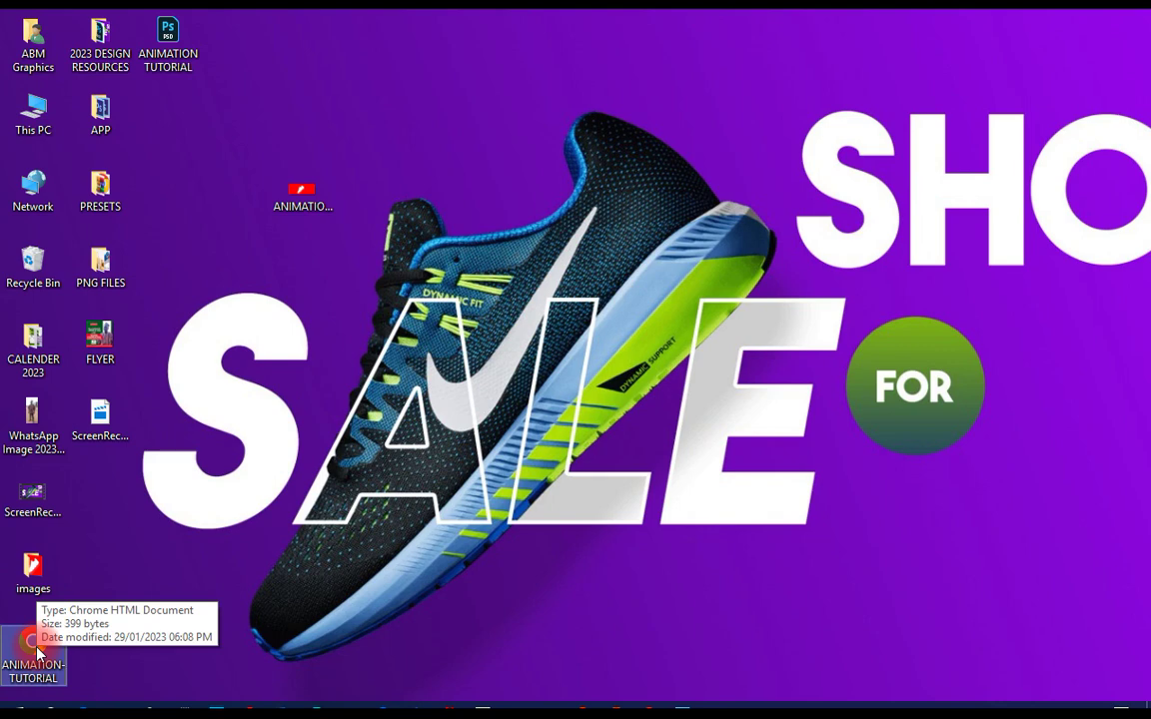
Step: Open the exported ANIMATION-TUTORIAL HTML file from the desktop in Chrome to check the animation
double_click(36, 652)
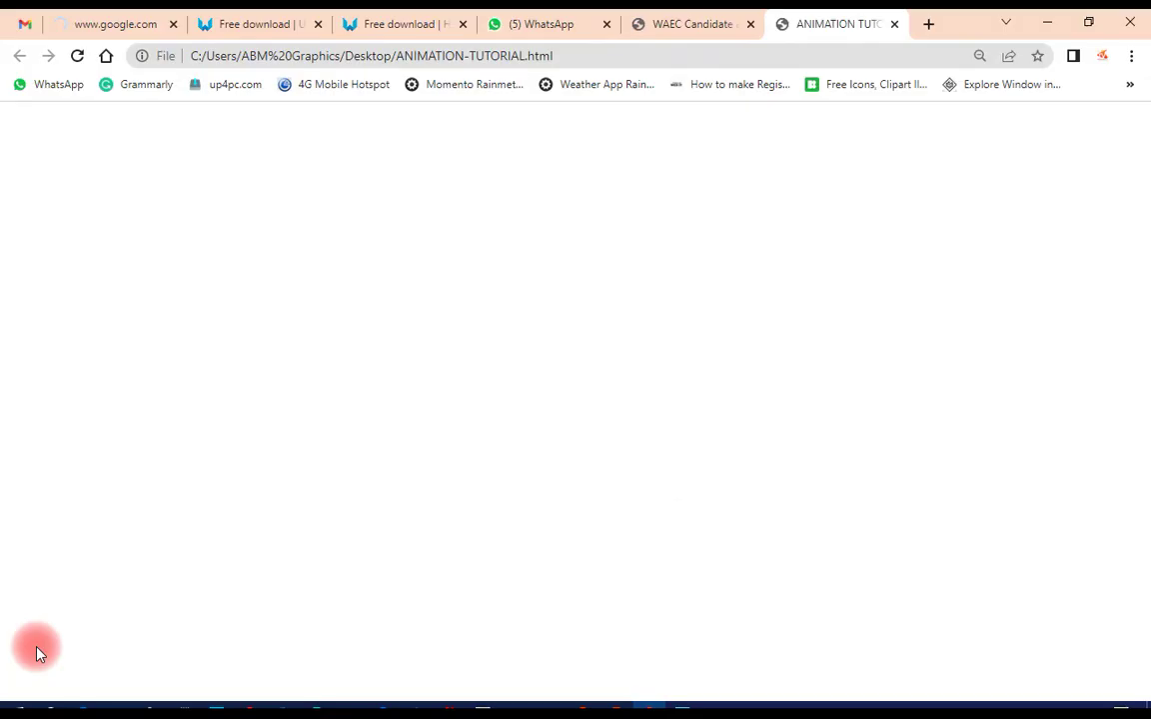